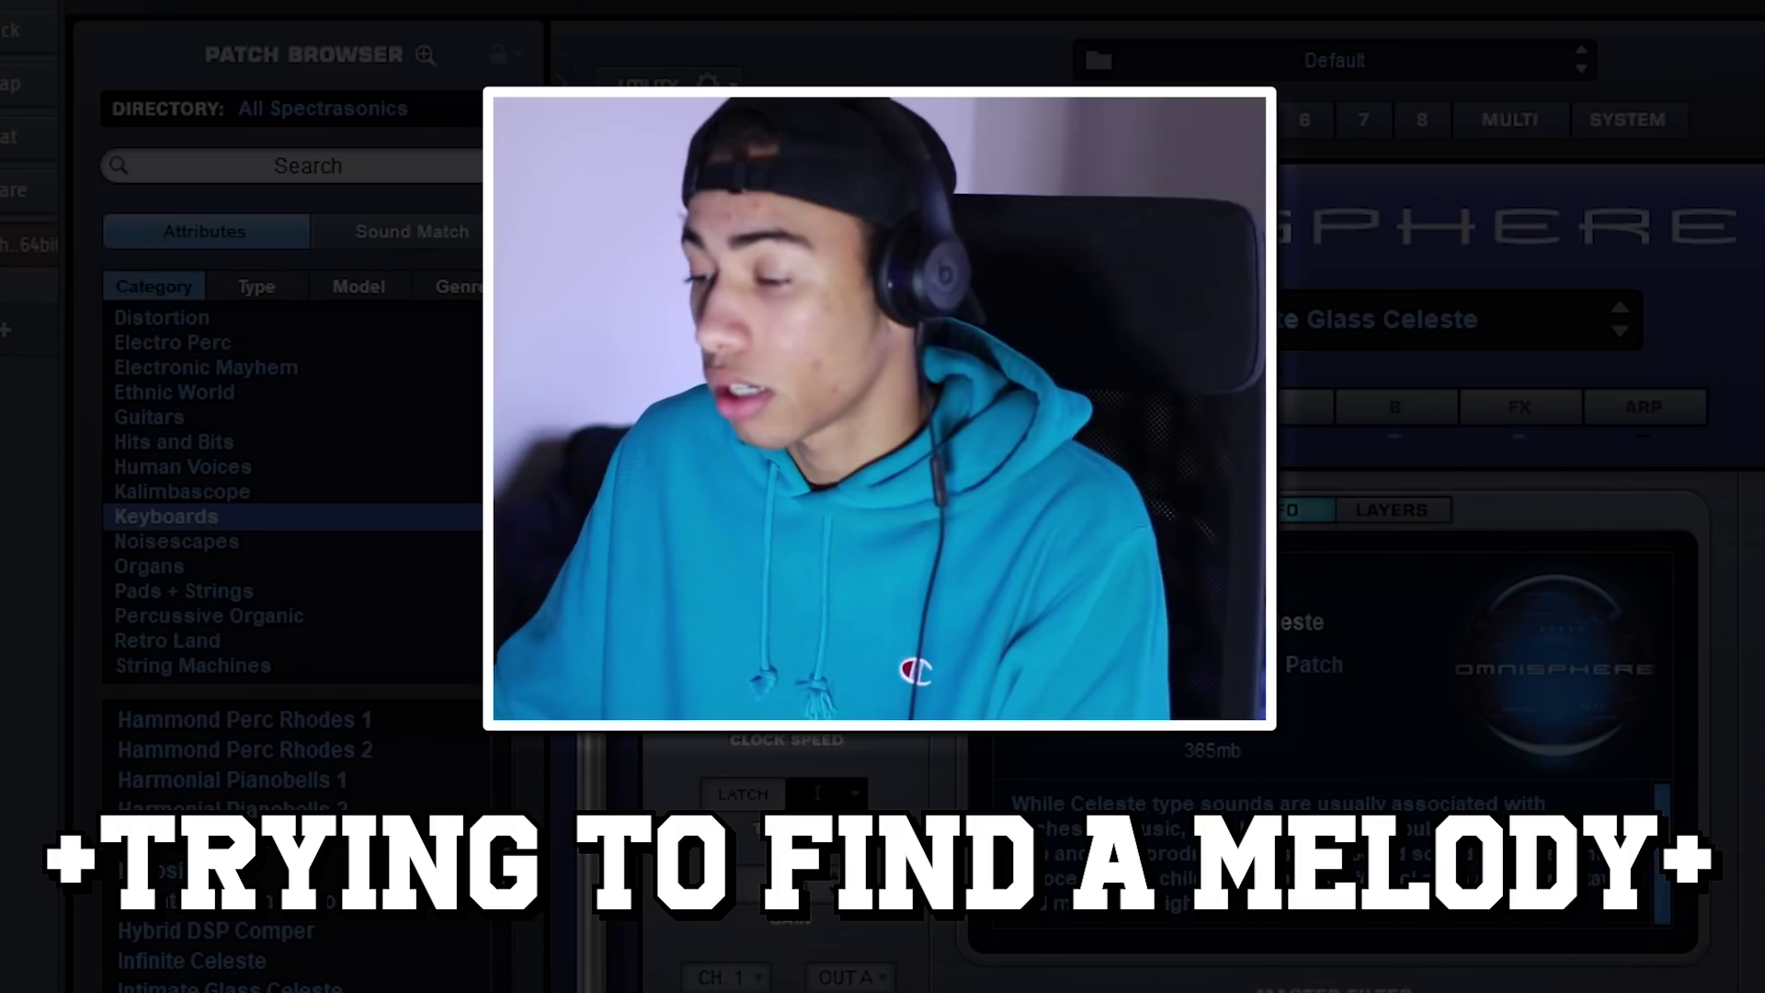
Audition patches in the Keyboards category, including Knocking on the Piano String 2
key(Down)
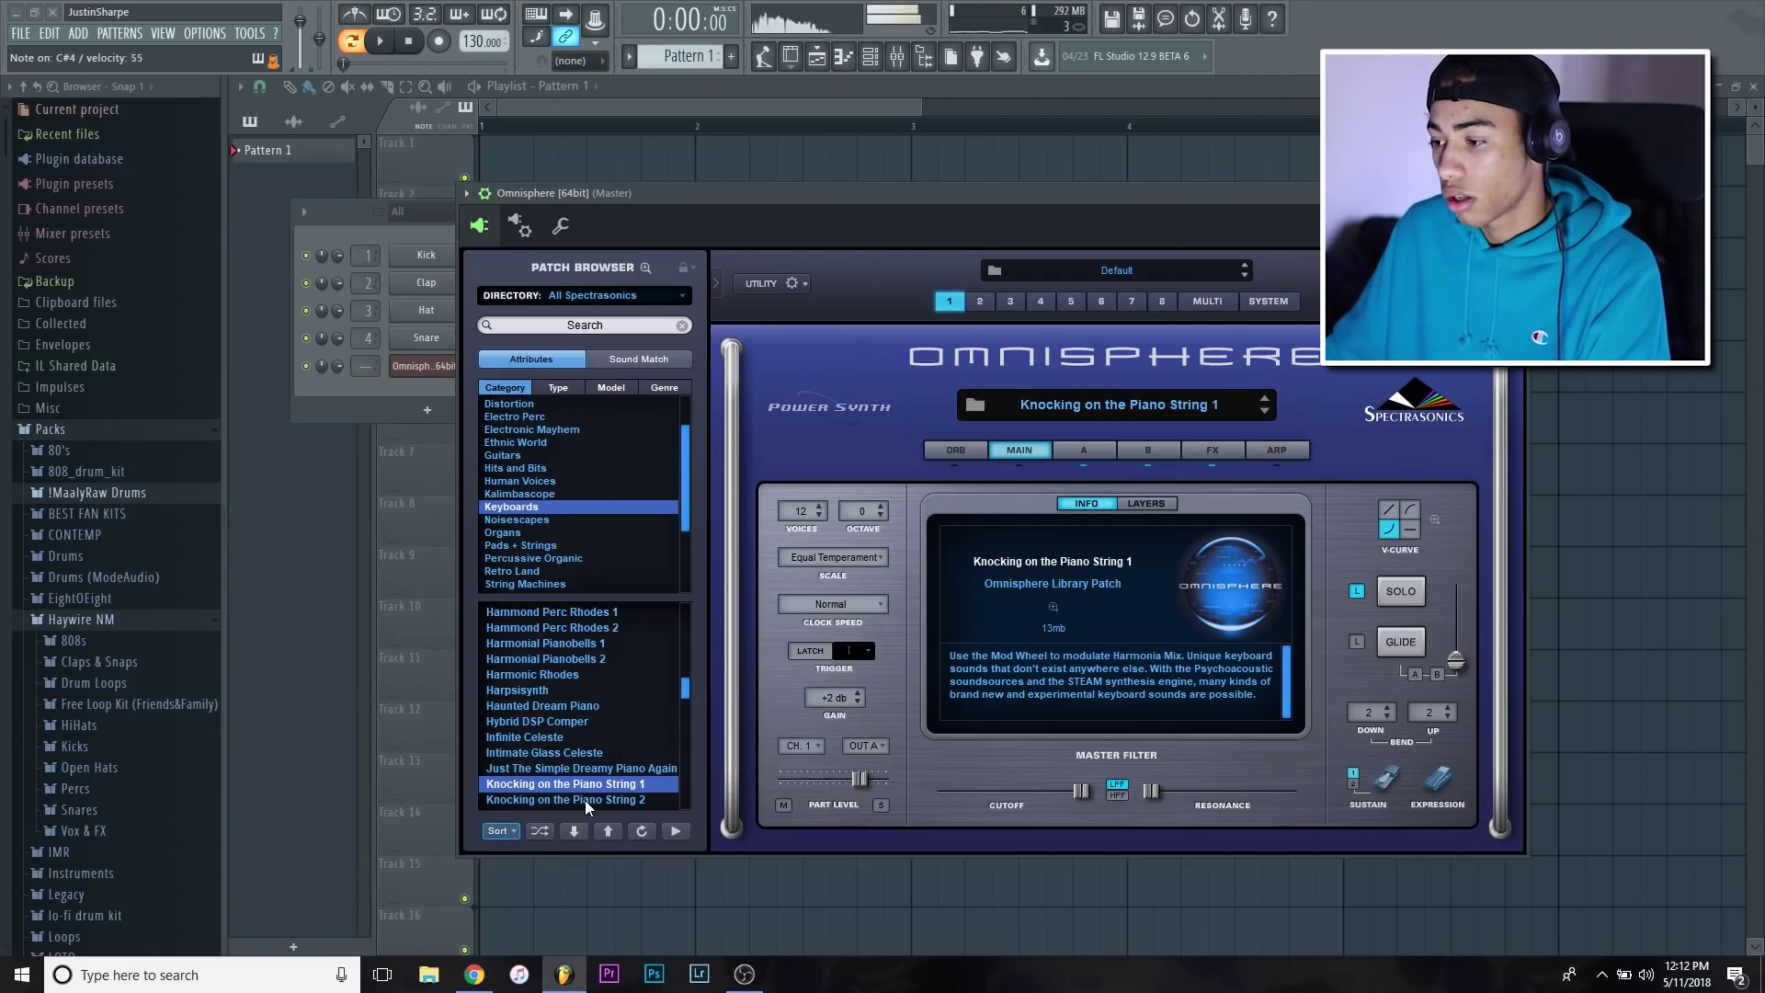
click(584, 799)
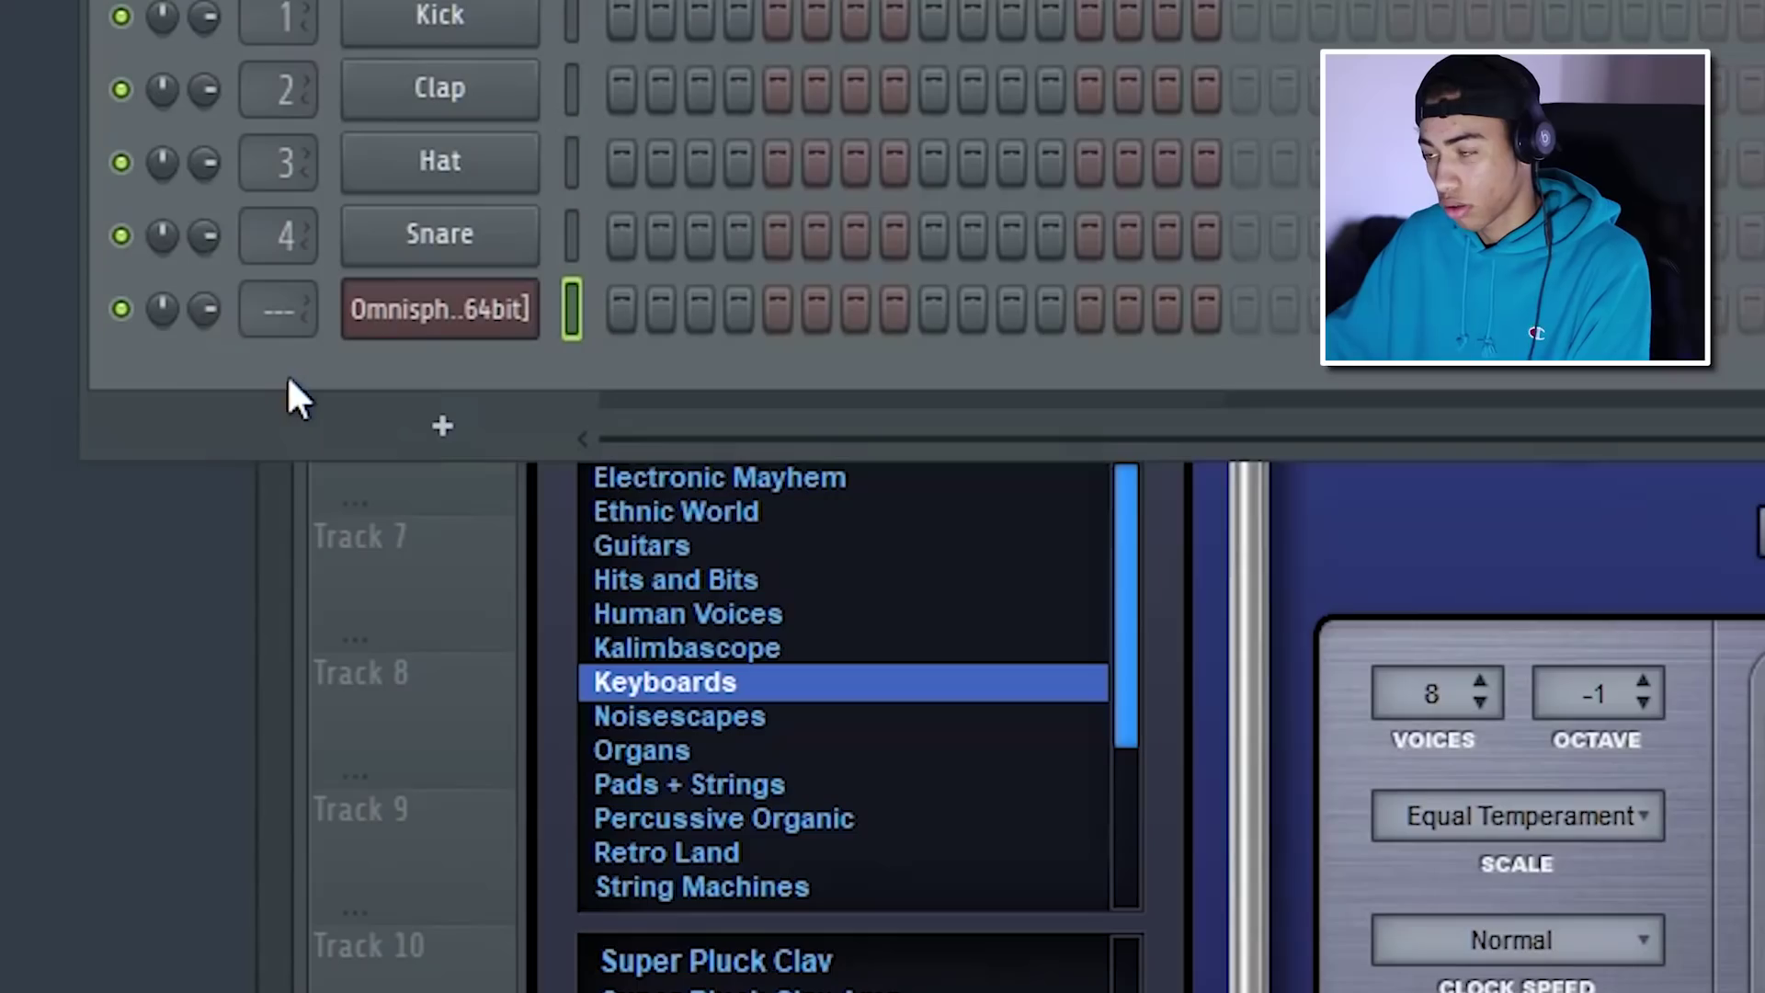
Open the Omnisphere channel's piano roll and draw a short A4, E5, G5 chord at the start of bar 1
right_click(500, 317)
click(634, 295)
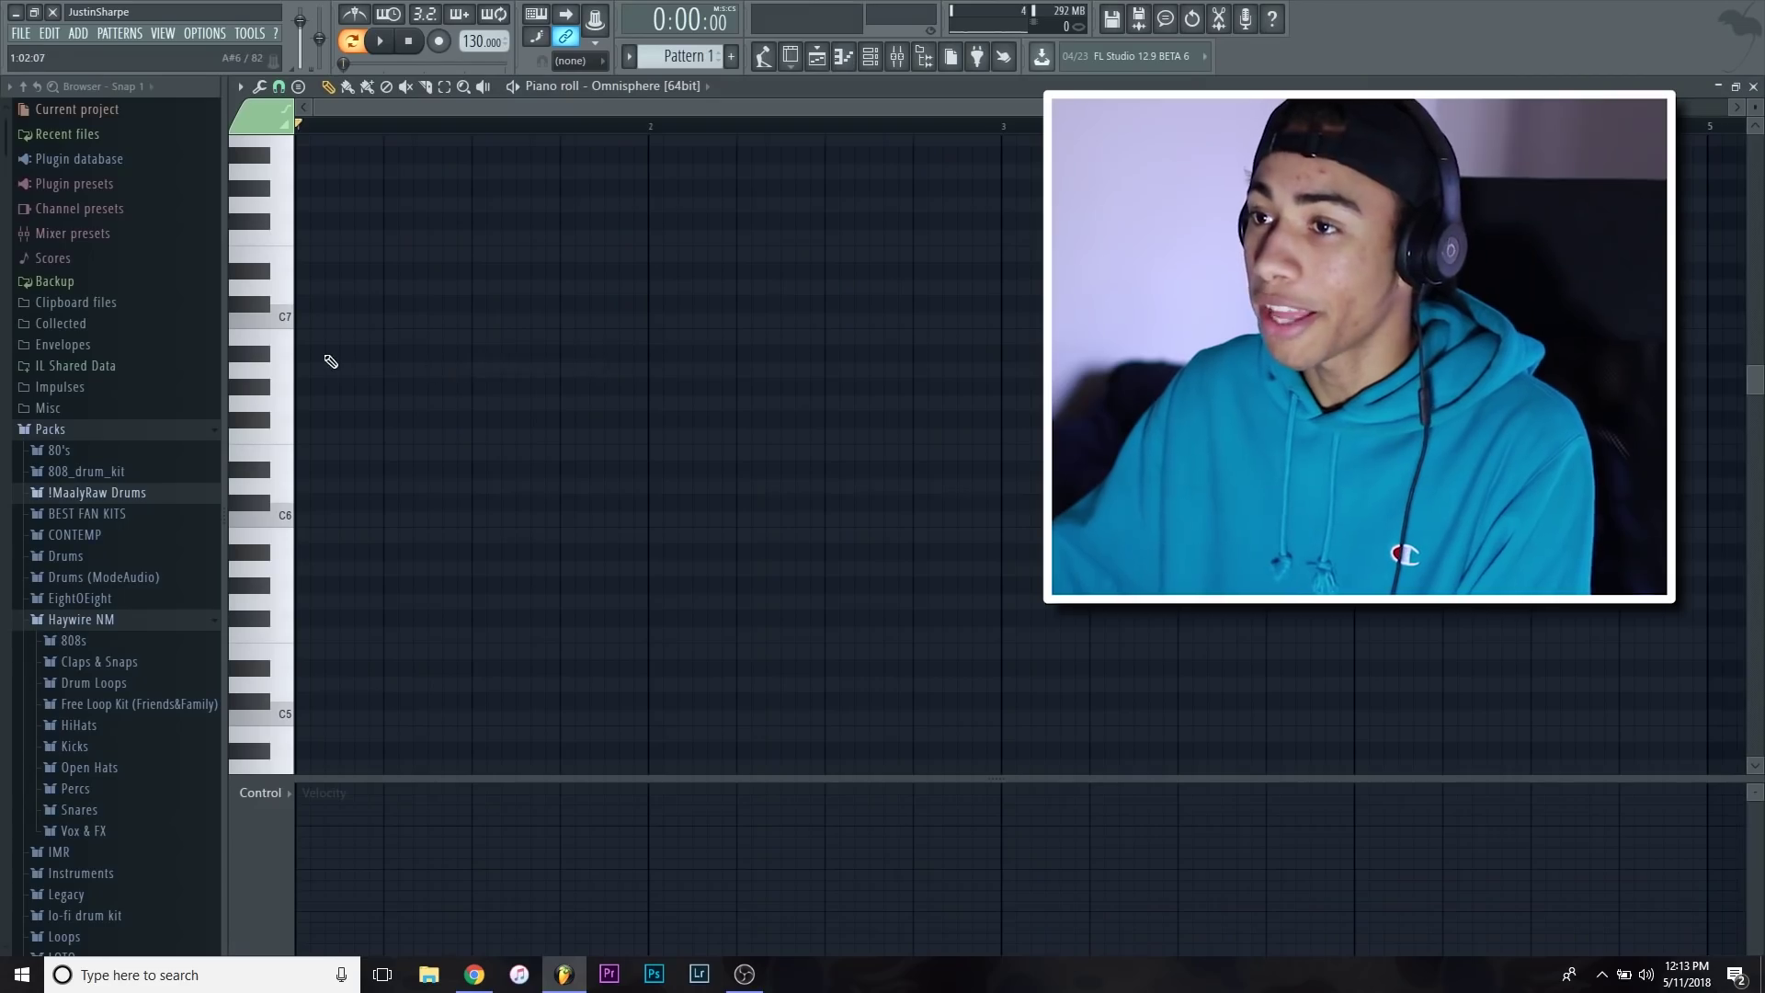
scroll(333, 386, down, 4)
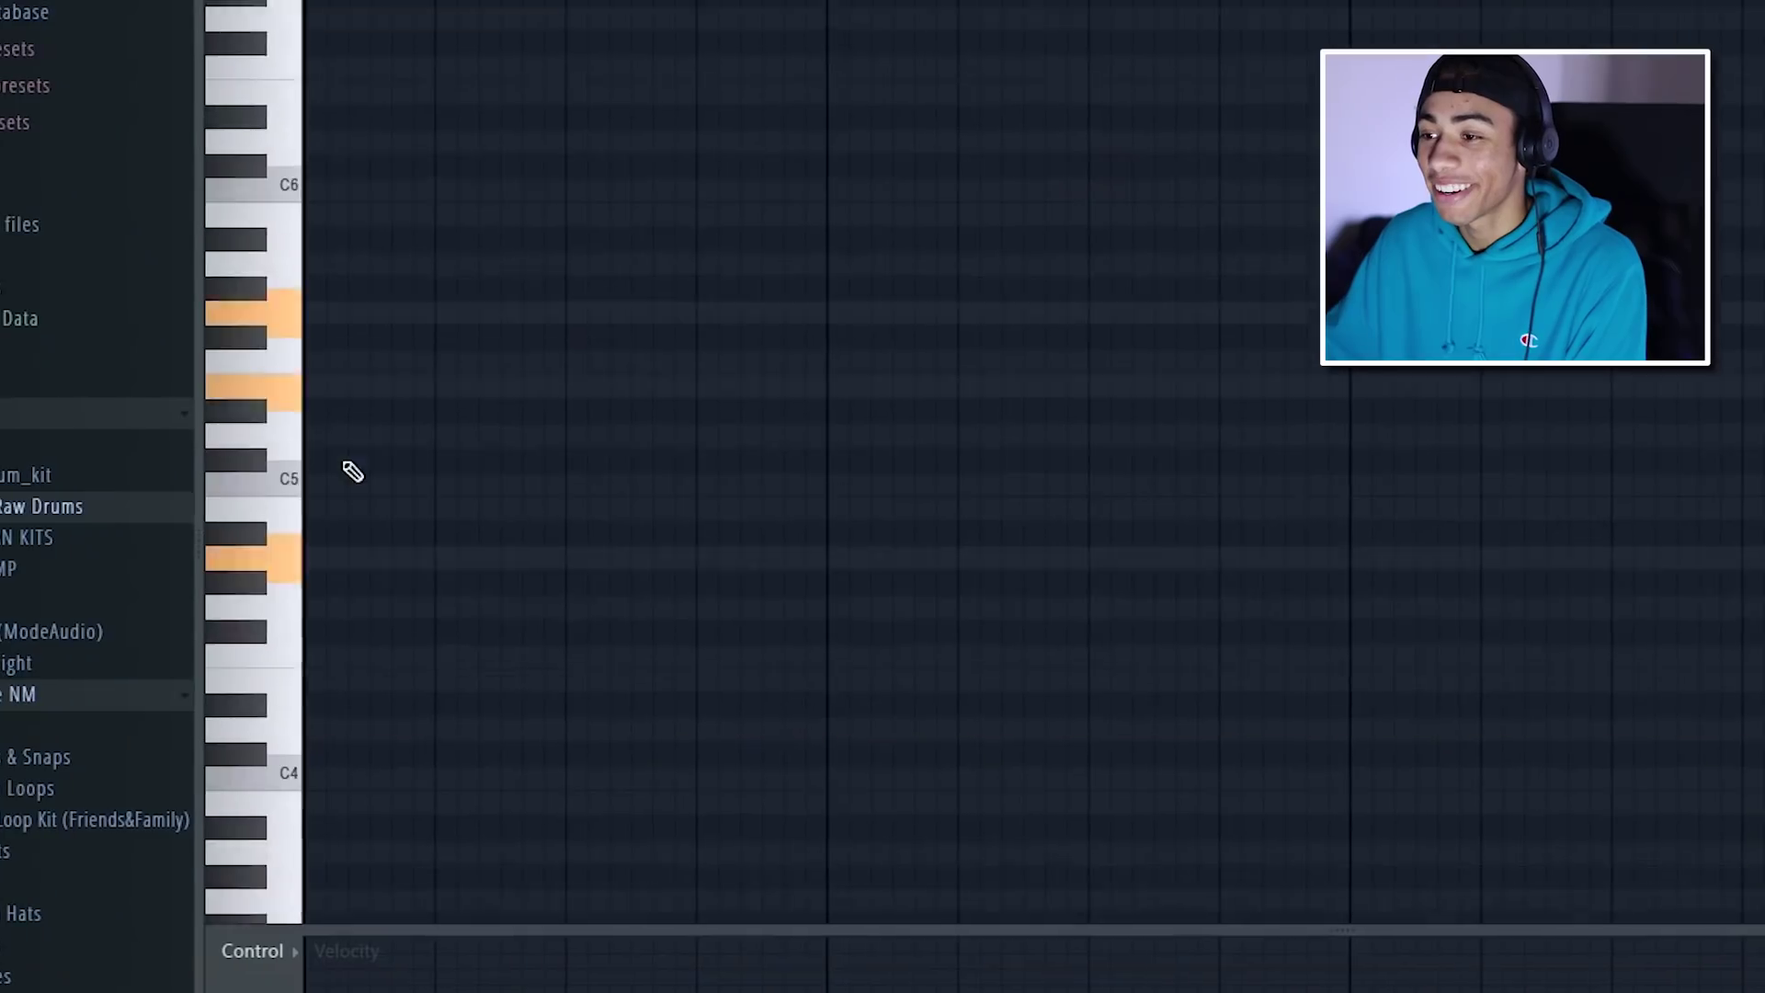
click(314, 352)
click(289, 373)
click(294, 545)
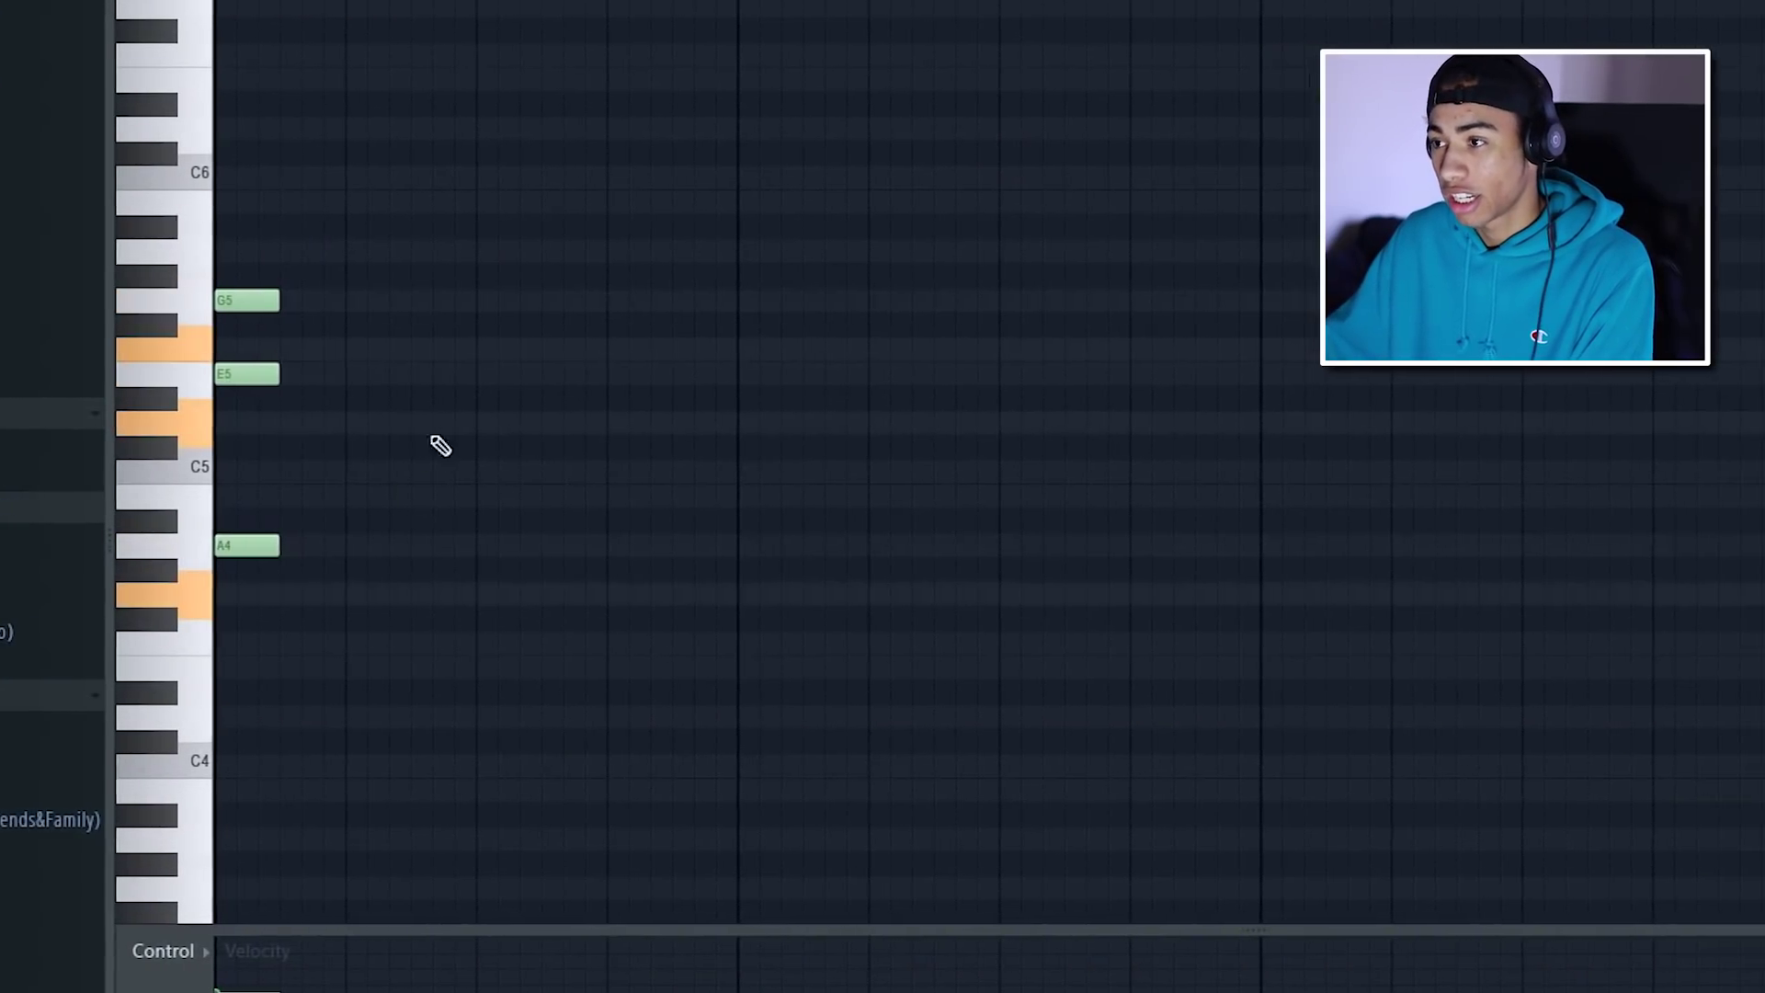
Draw three more short chords at half-bar intervals: G4-D5-F5, F4-C5-E5 and E4-B4-D5, and play them back
click(501, 373)
click(474, 349)
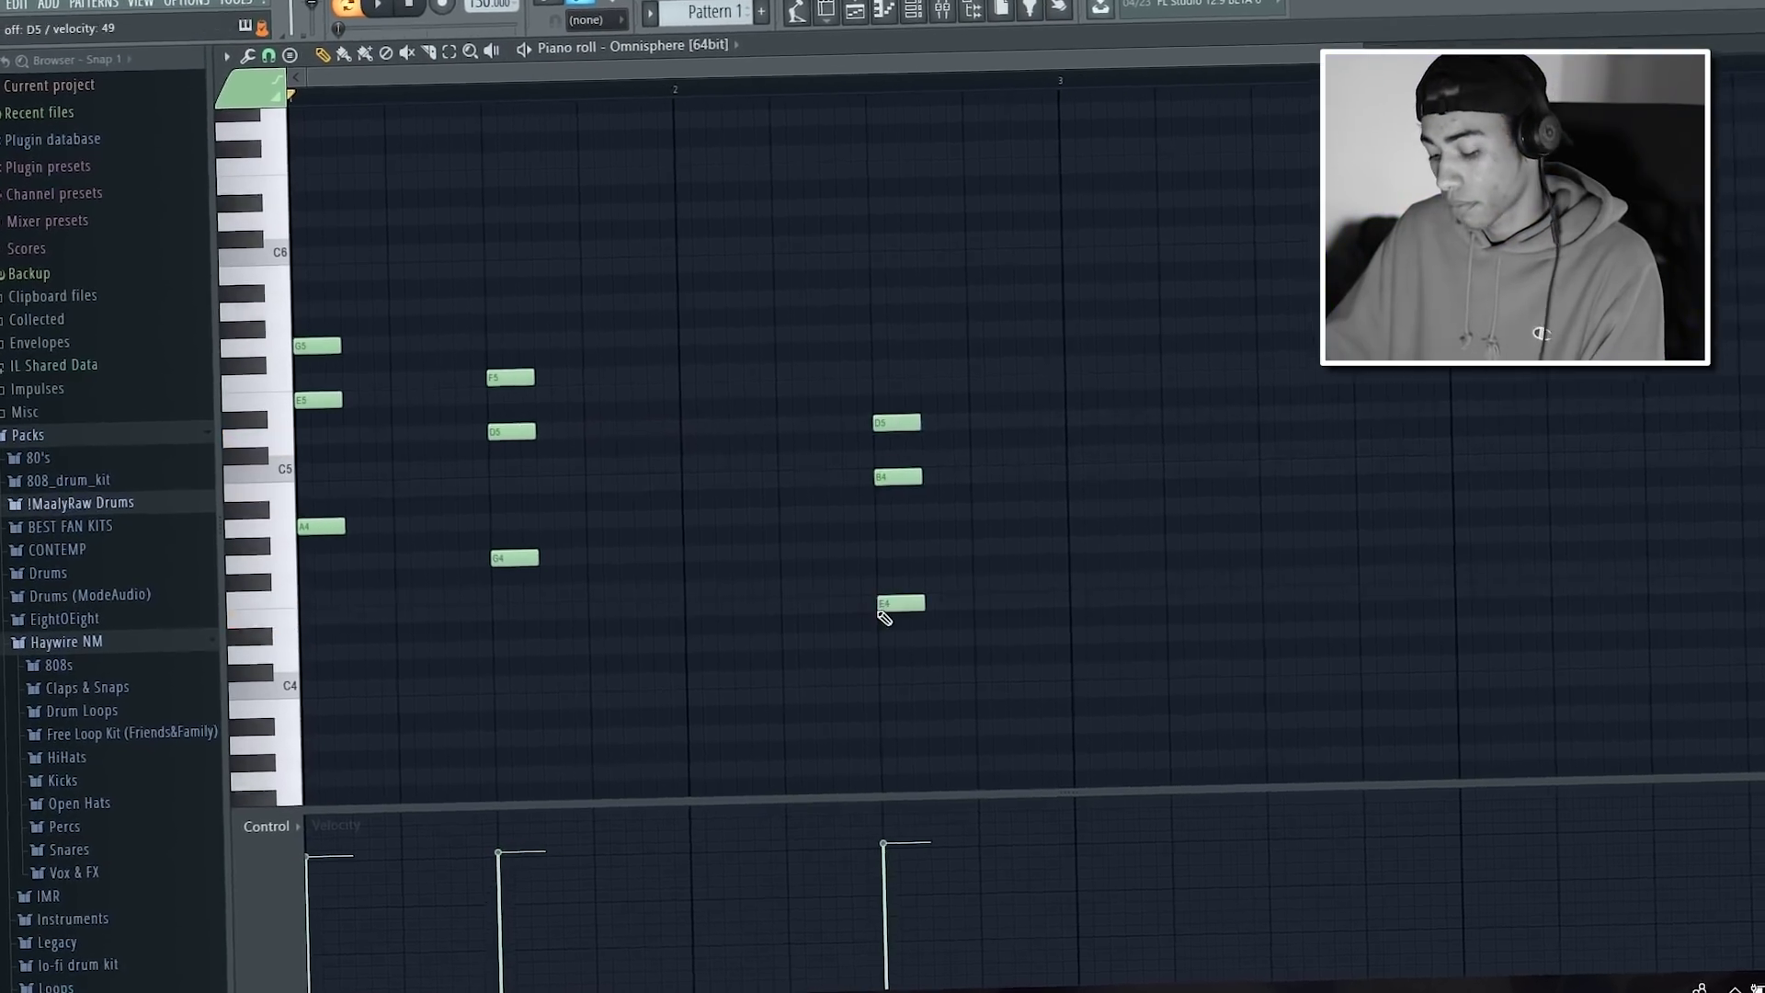
click(741, 611)
key(space)
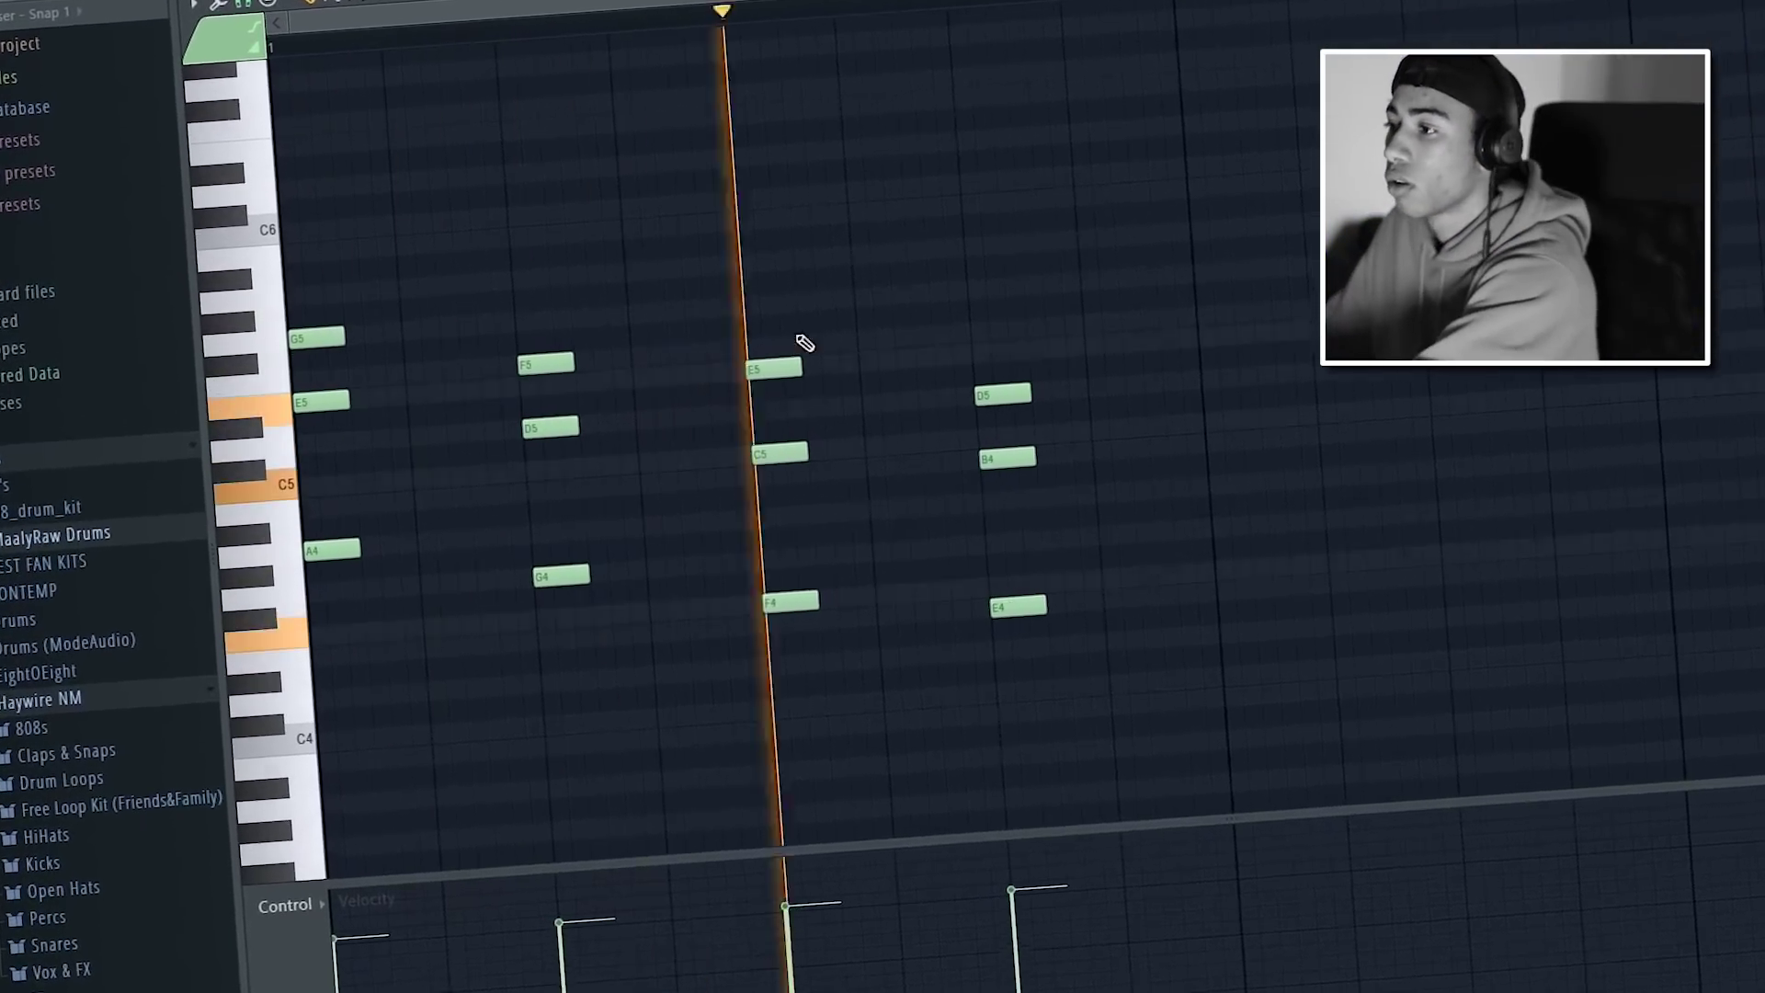
key(space)
Respace the chords so that the four of them start on bars 1, 2, 3 and 4
drag(1020, 308, 489, 614)
key(space)
drag(563, 360, 763, 341)
key(ctrl+d)
drag(763, 341, 686, 347)
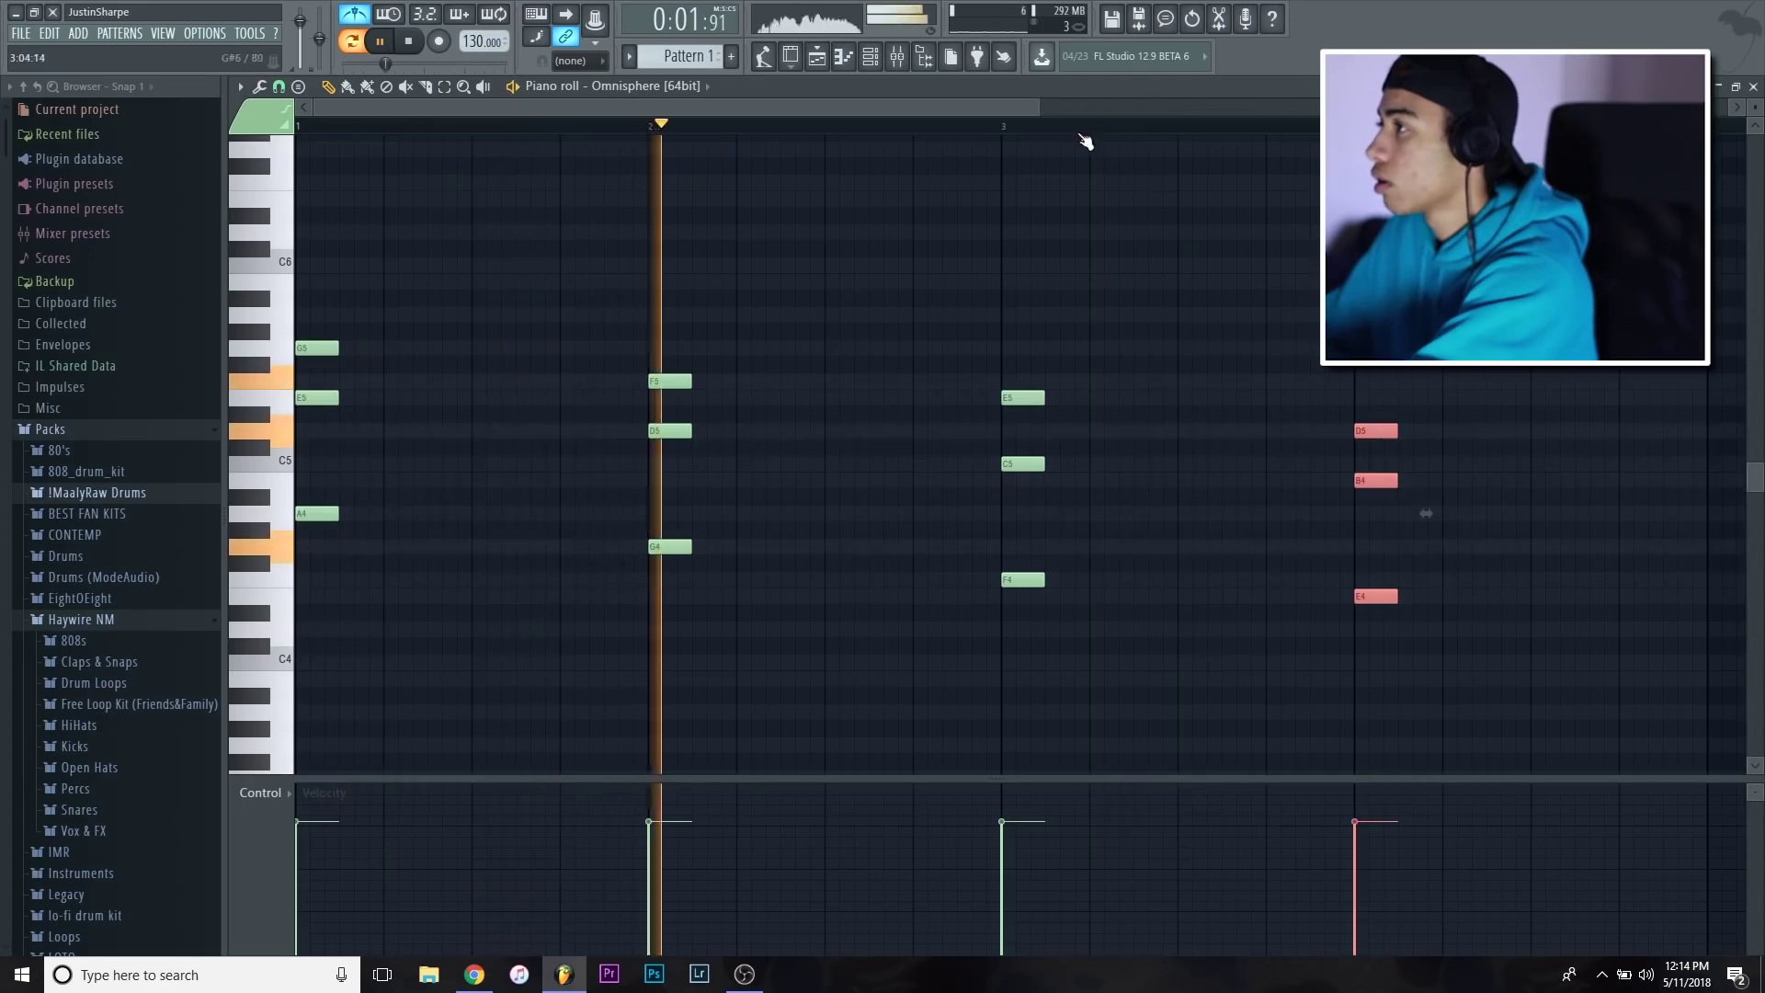
Extend the chords to full bars and split the top voice of bar 4 into half-bar D5 and E5 notes
ctrl+scroll(1086, 141, down, 2)
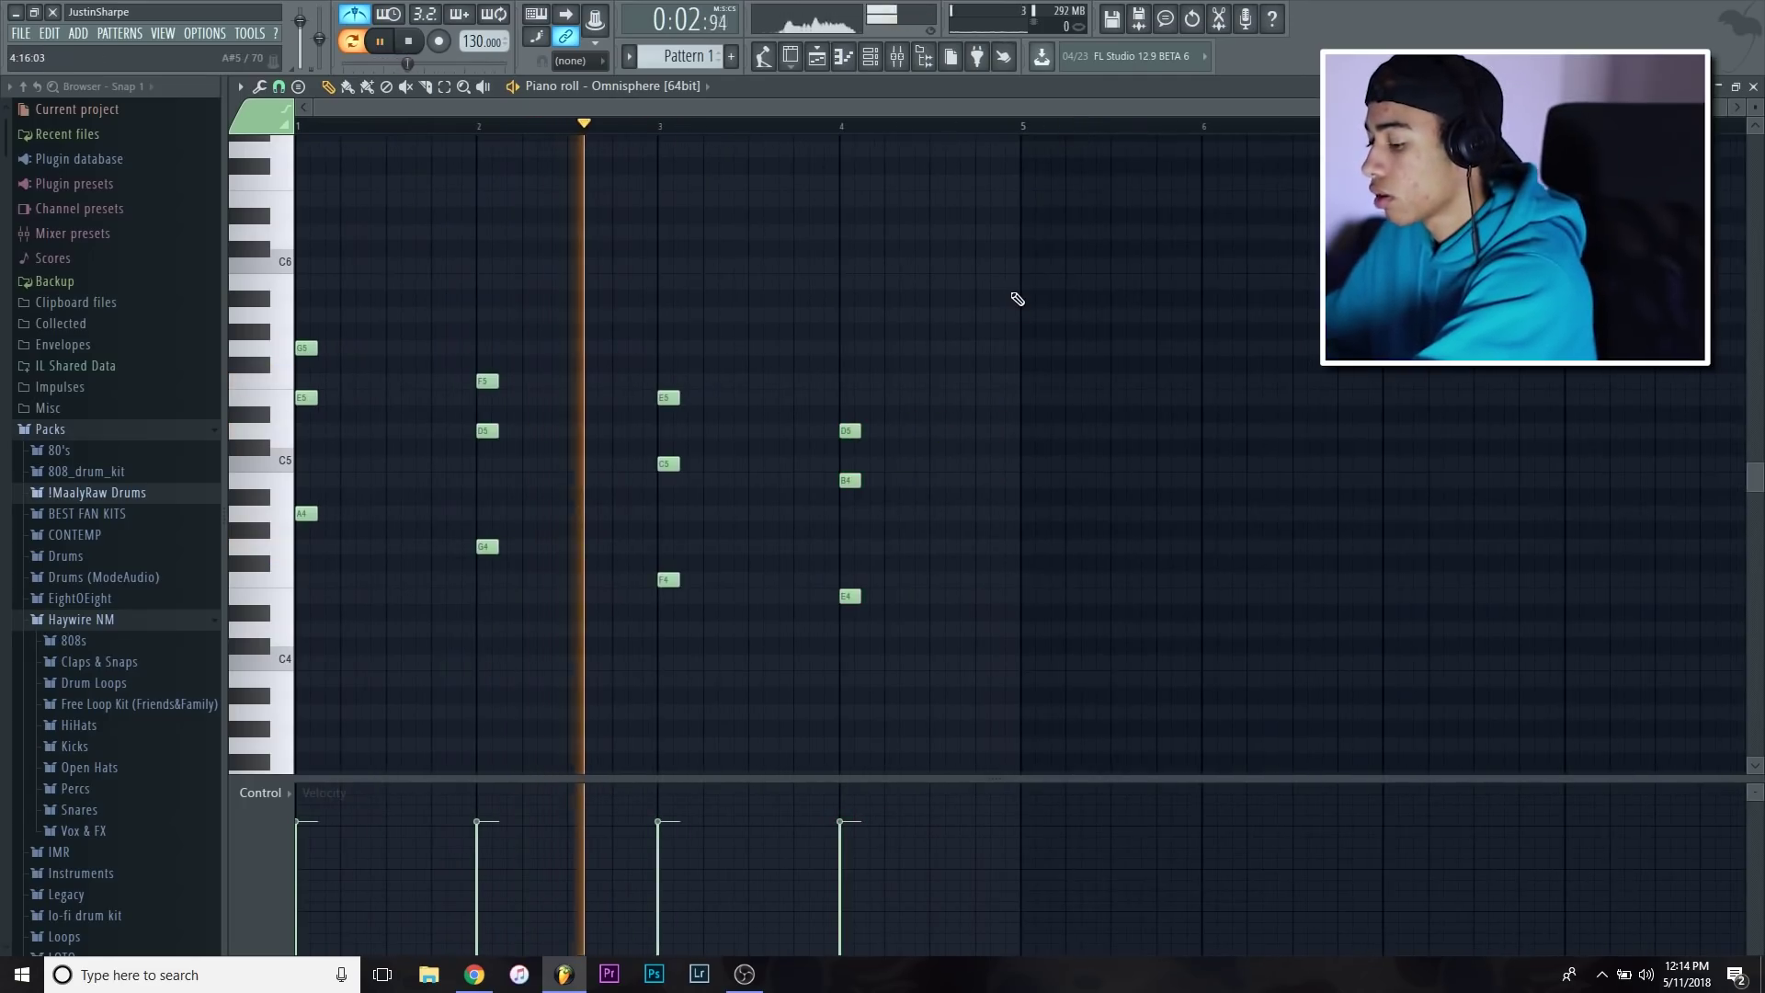
key(ctrl+l)
drag(916, 359, 837, 610)
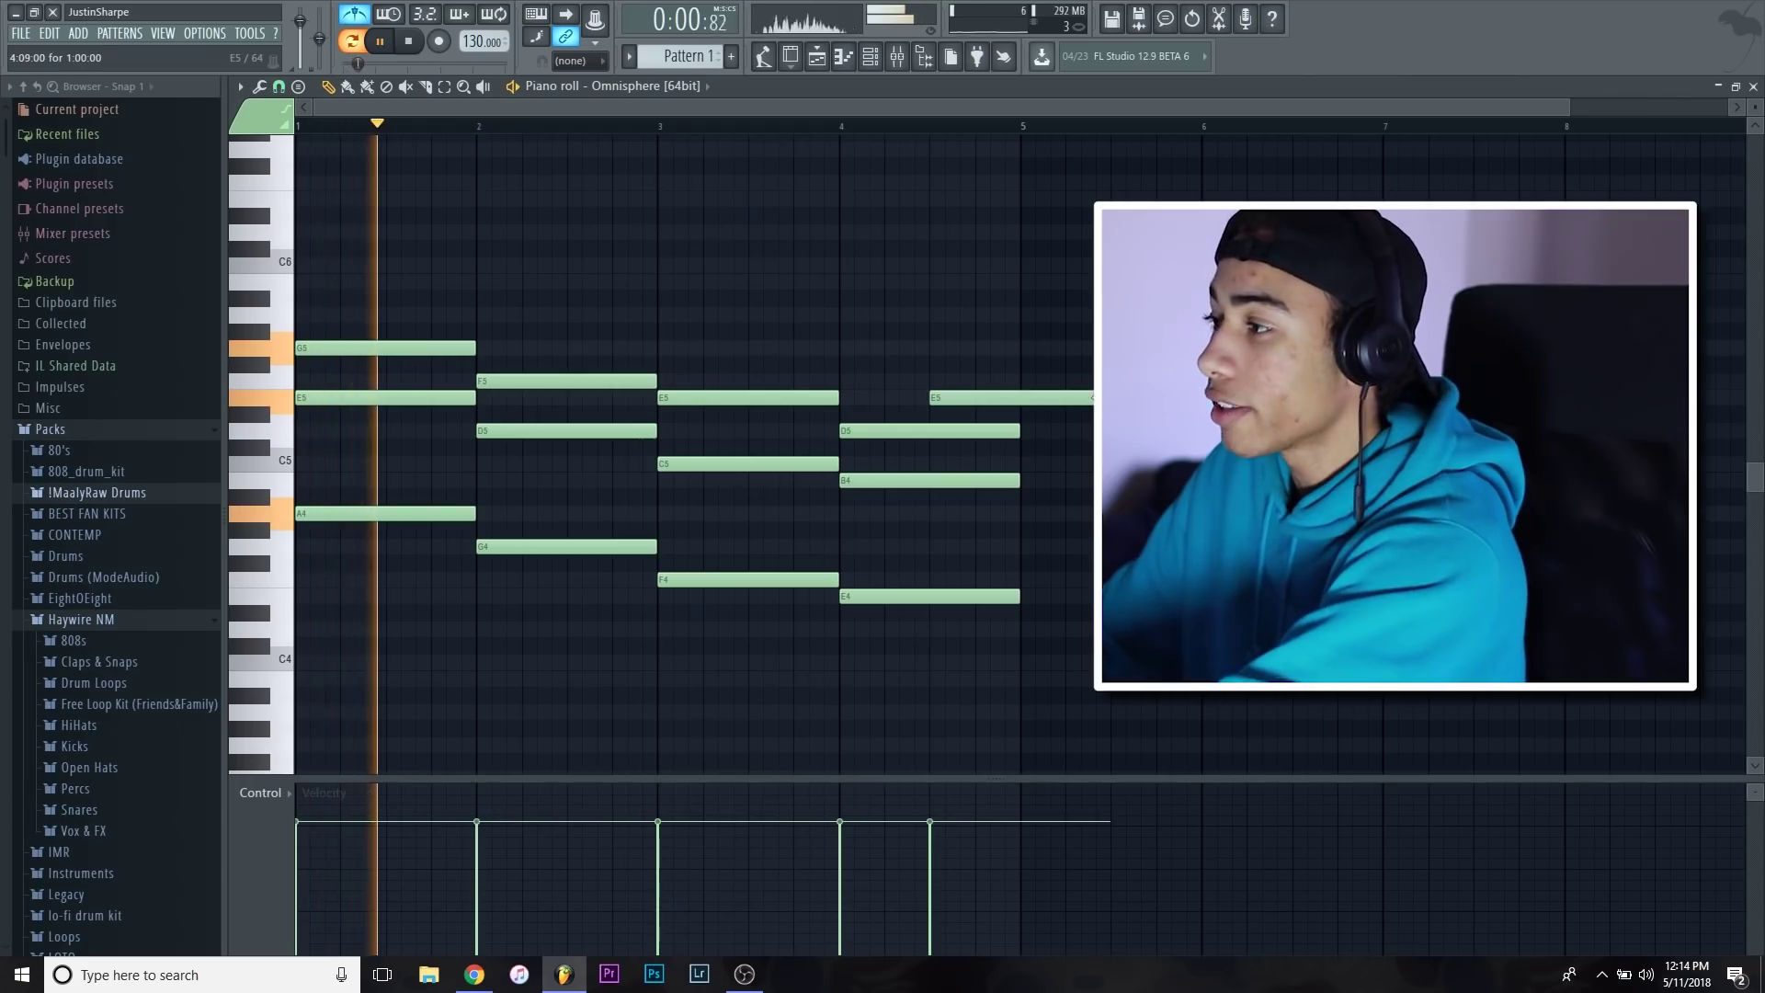
drag(1016, 408, 930, 431)
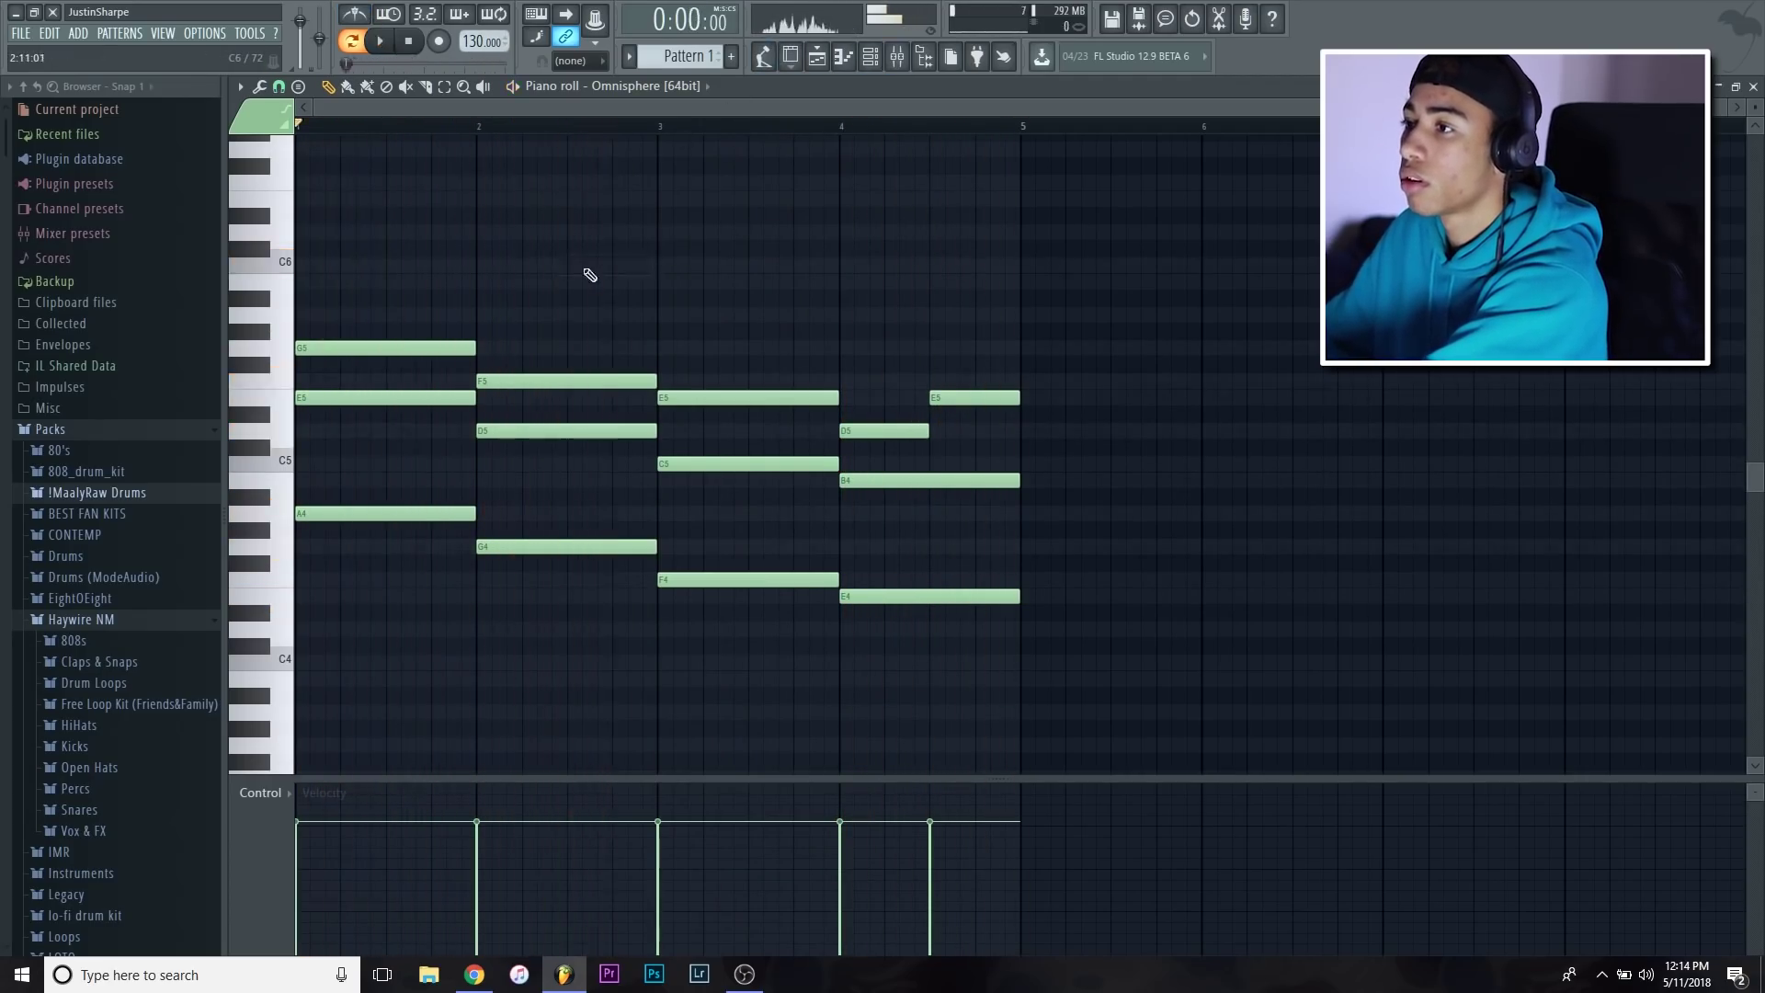
Duplicate the four-bar progression into bars 5 to 8 and add a C6 note in the second half of bar 6
key(ctrl+b)
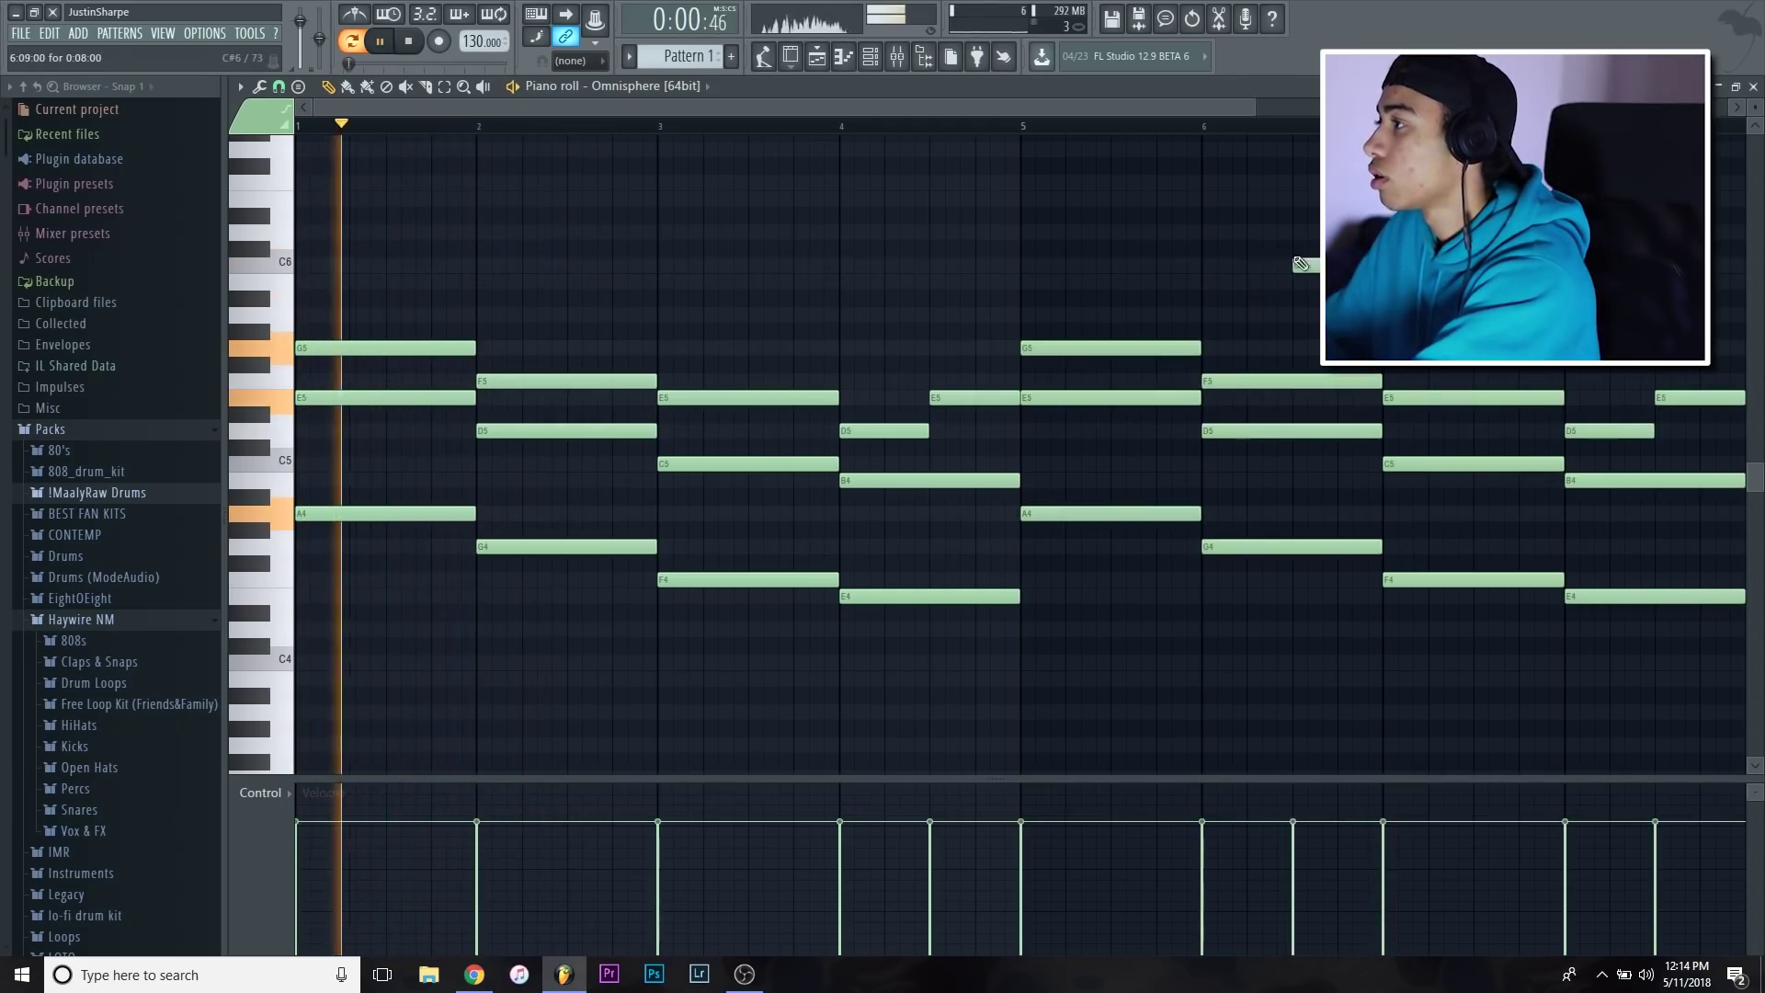
scroll(1167, 129, down, 2)
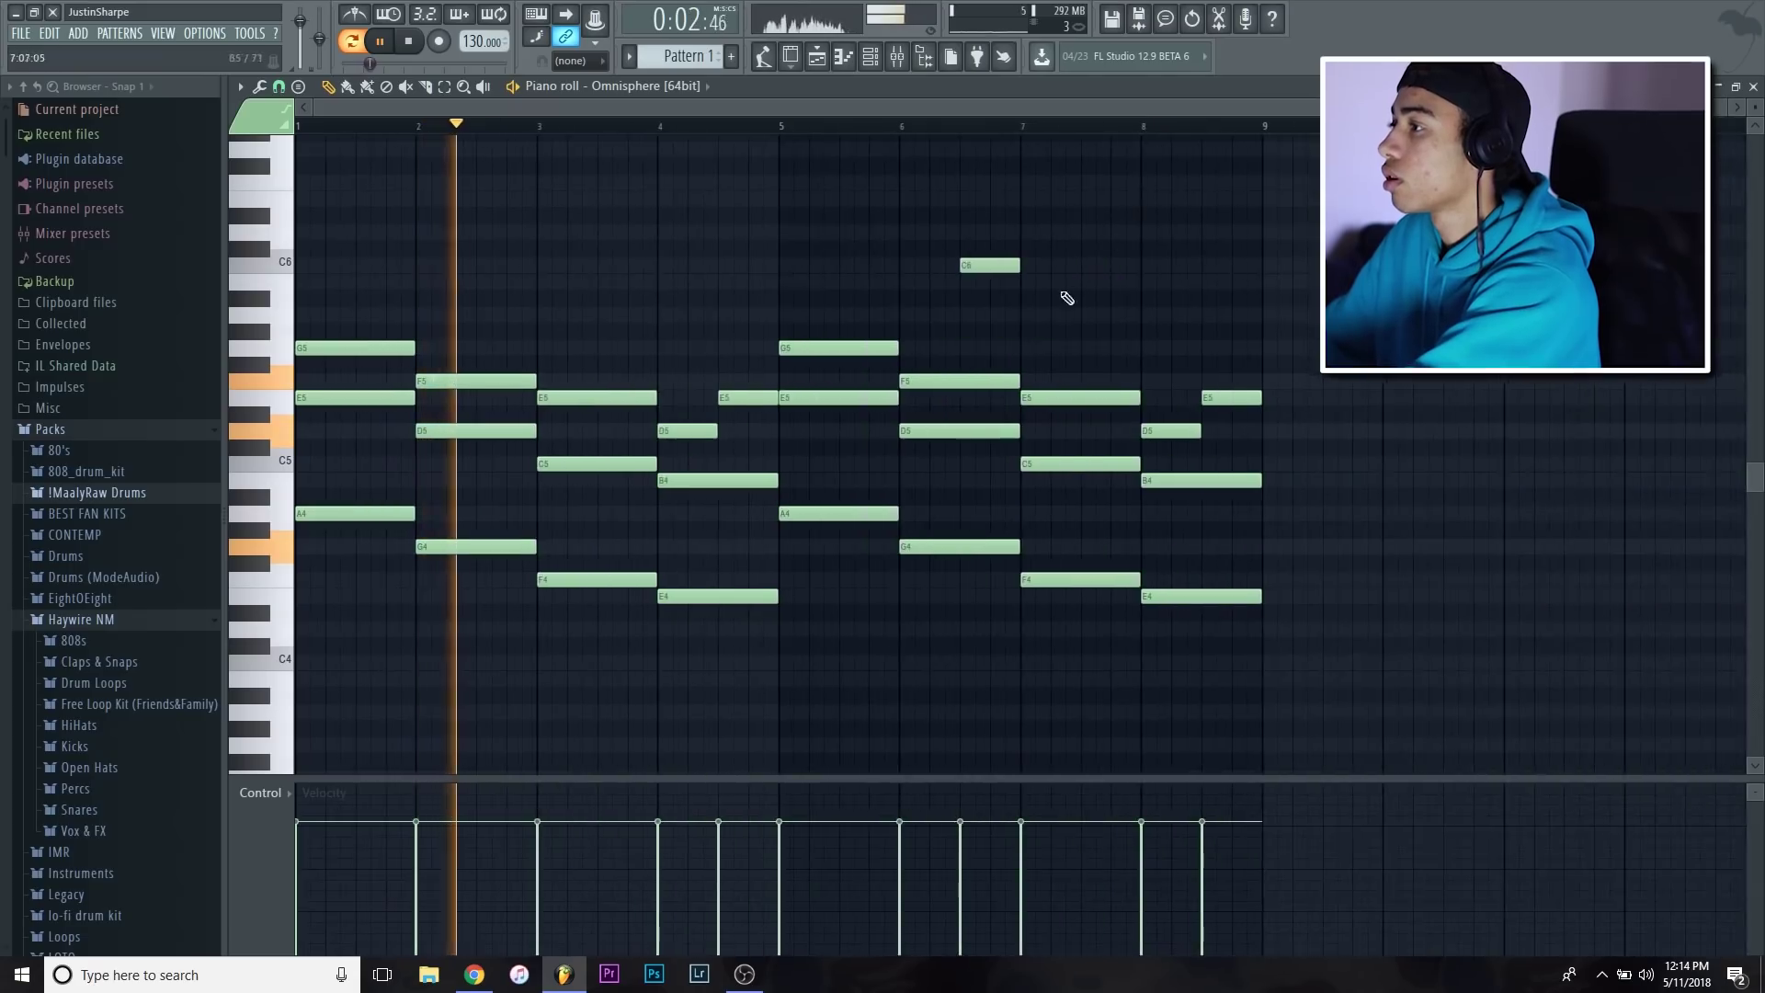
drag(1054, 327, 876, 192)
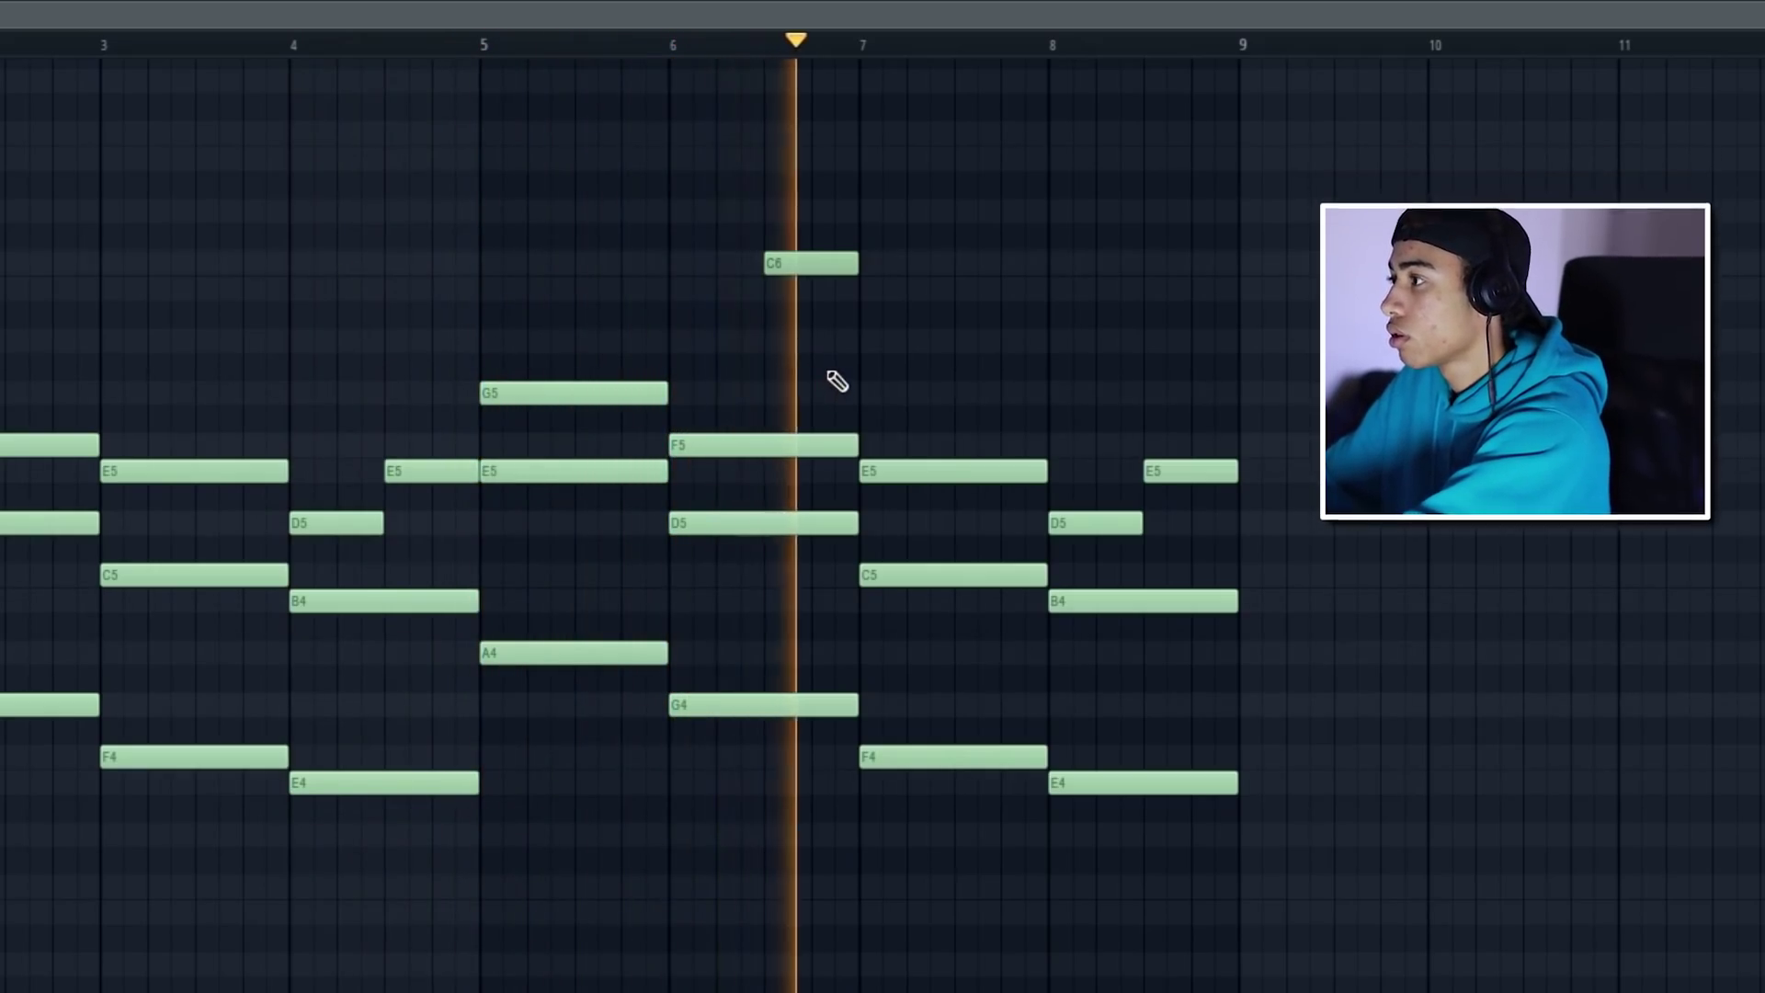
drag(897, 298, 790, 201)
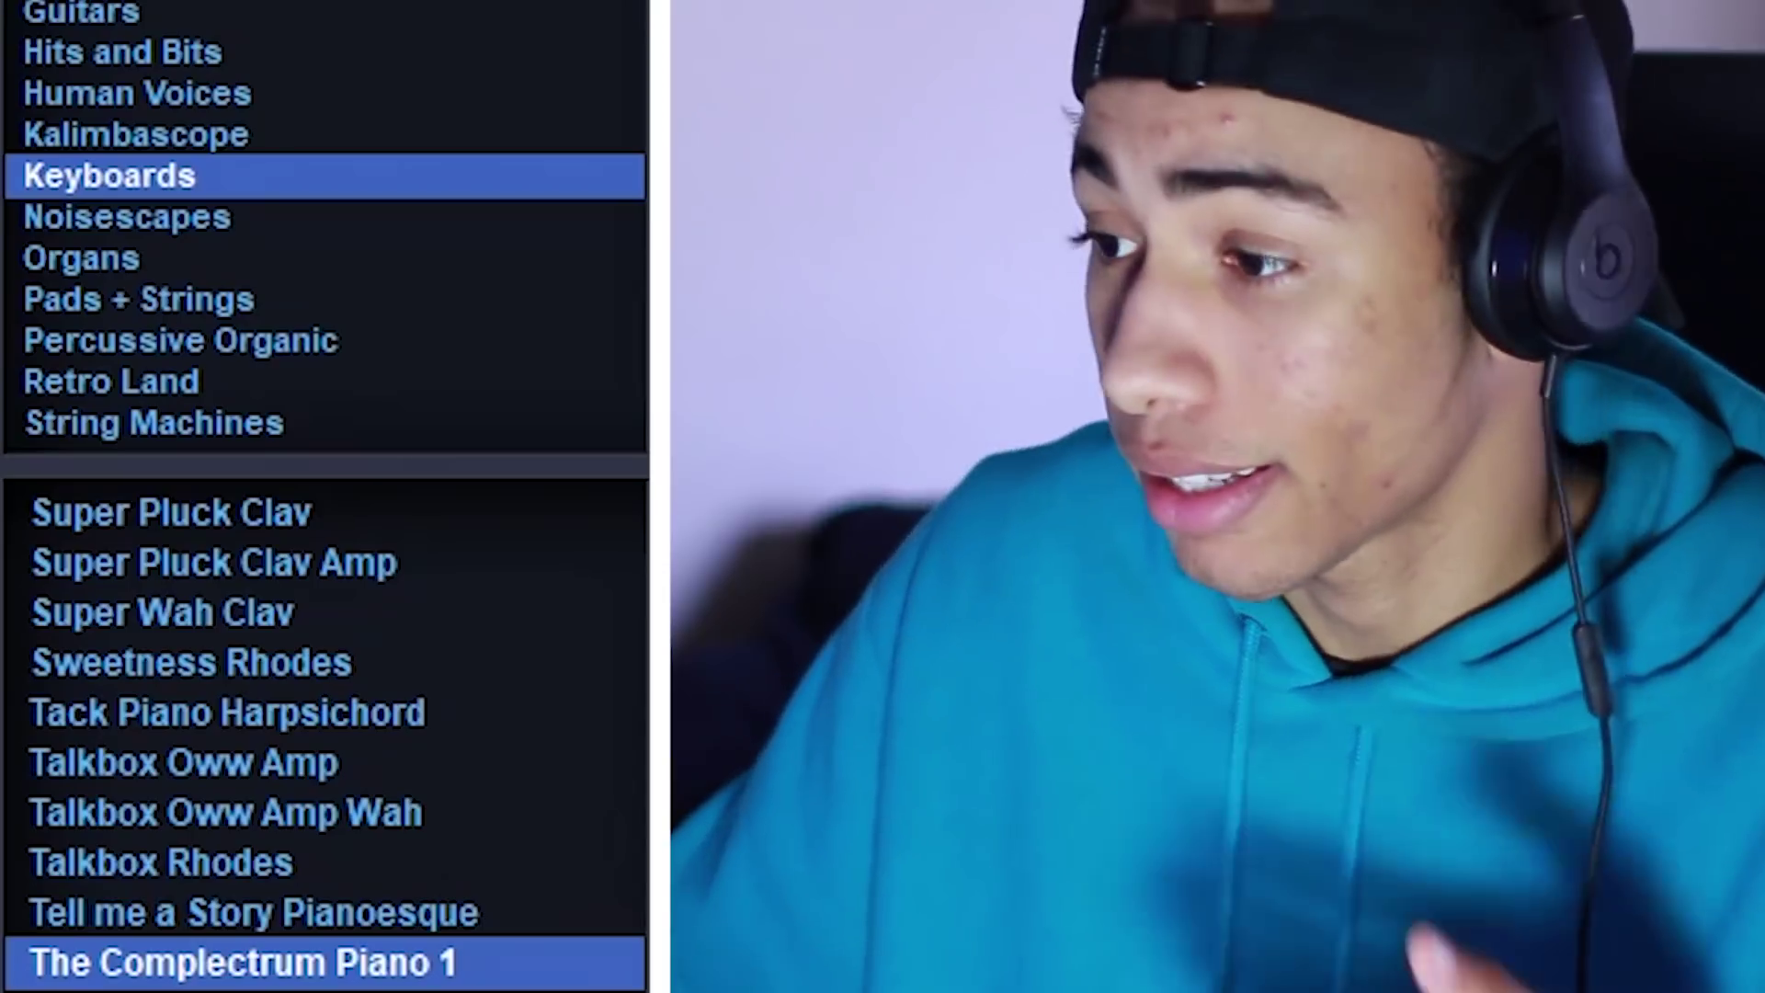
Go through the next piano patches in the Keyboards category and load Timbre Shifted Piano 1
scroll(383, 674, down, 3)
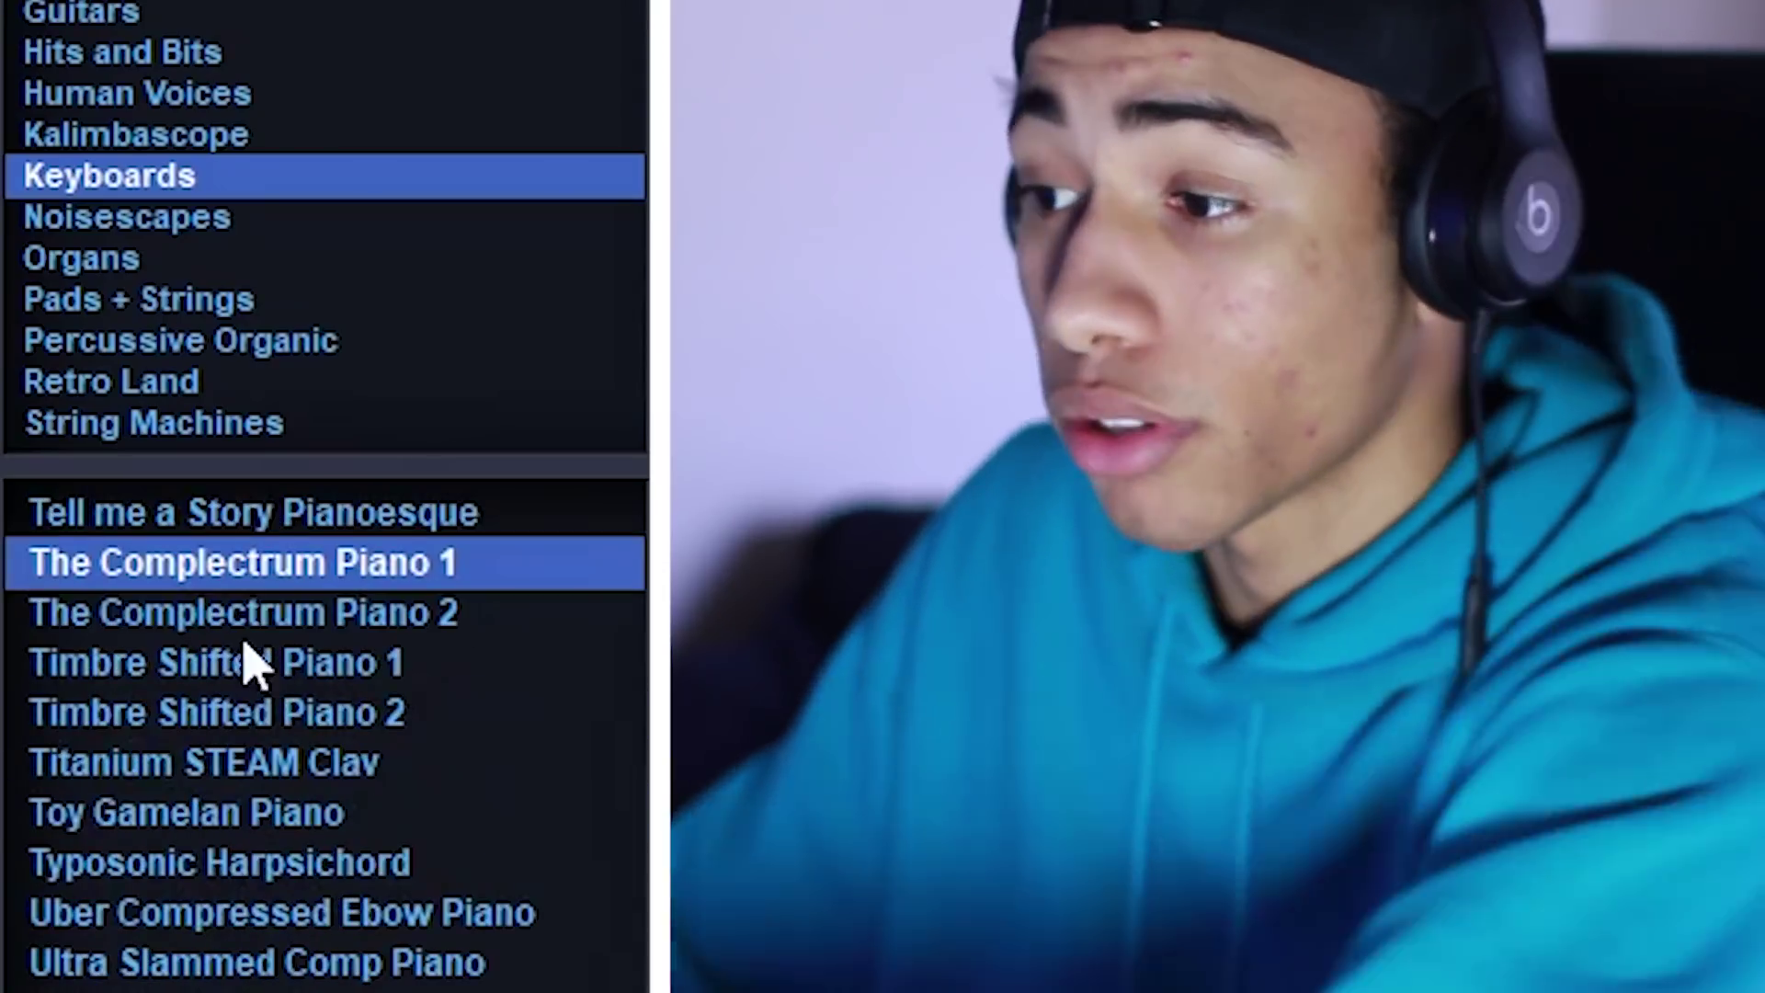
key(Down)
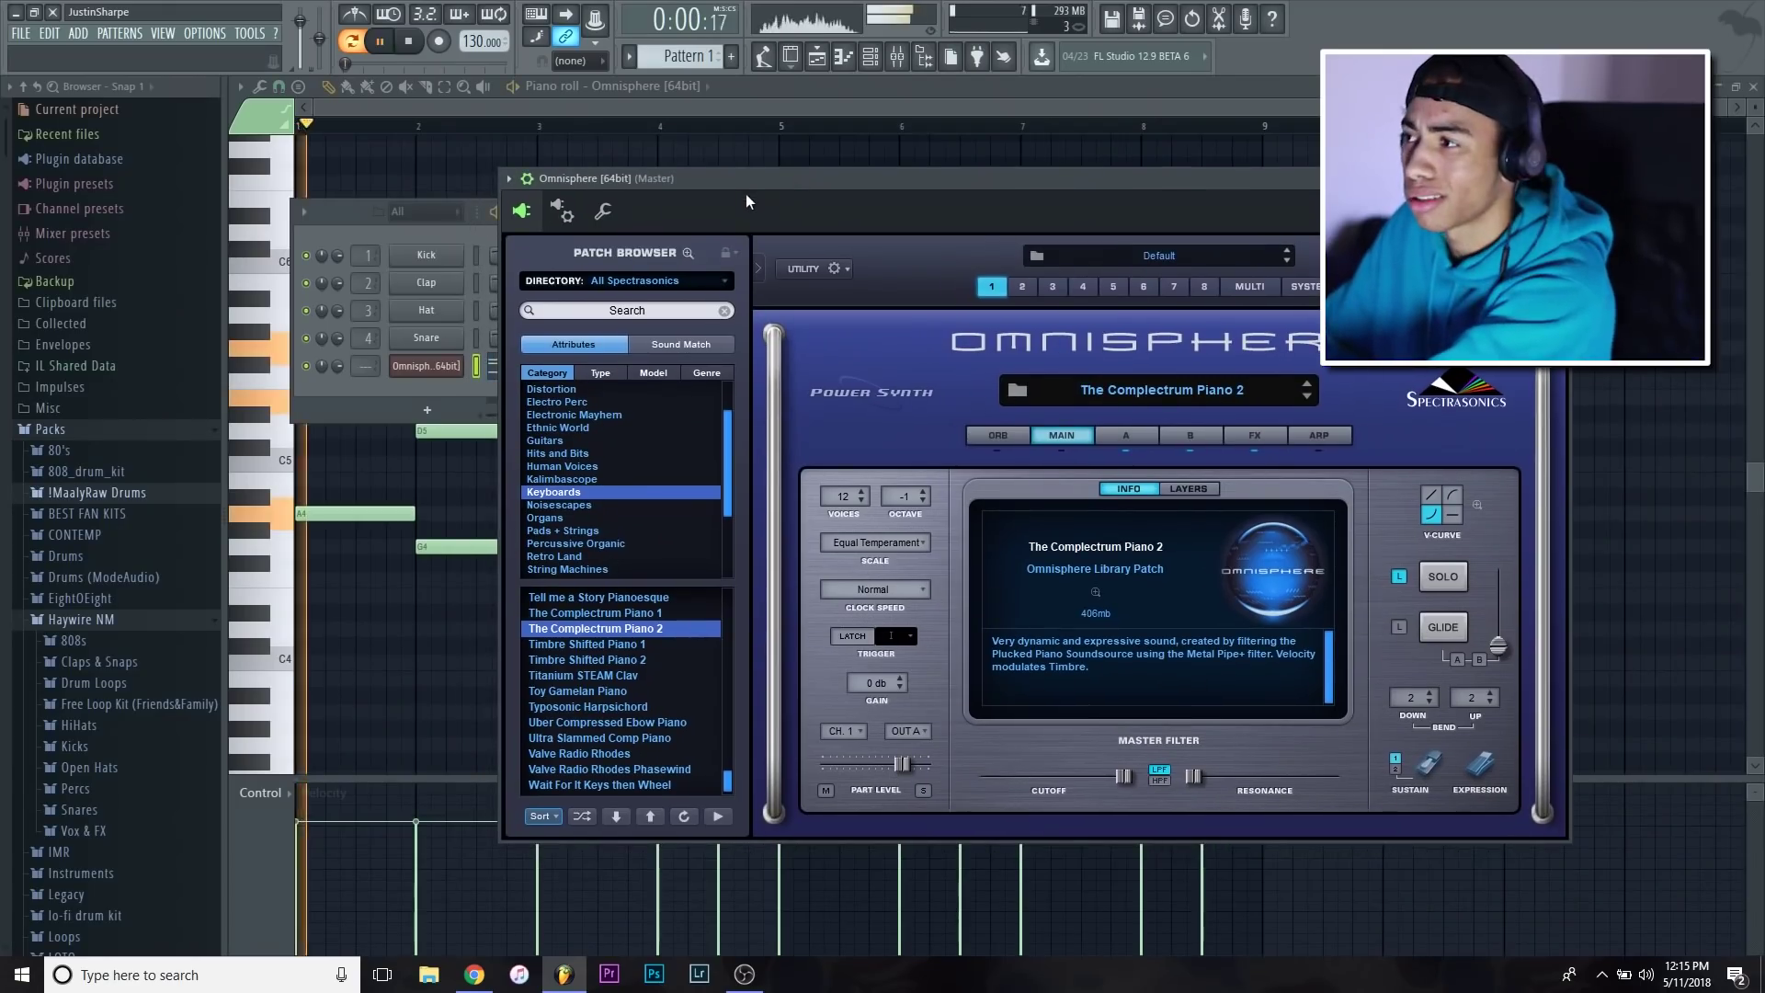
key(Down)
Reopen the Omnisphere channel's piano roll and add a B5 note in the second half of bar 7
click(395, 382)
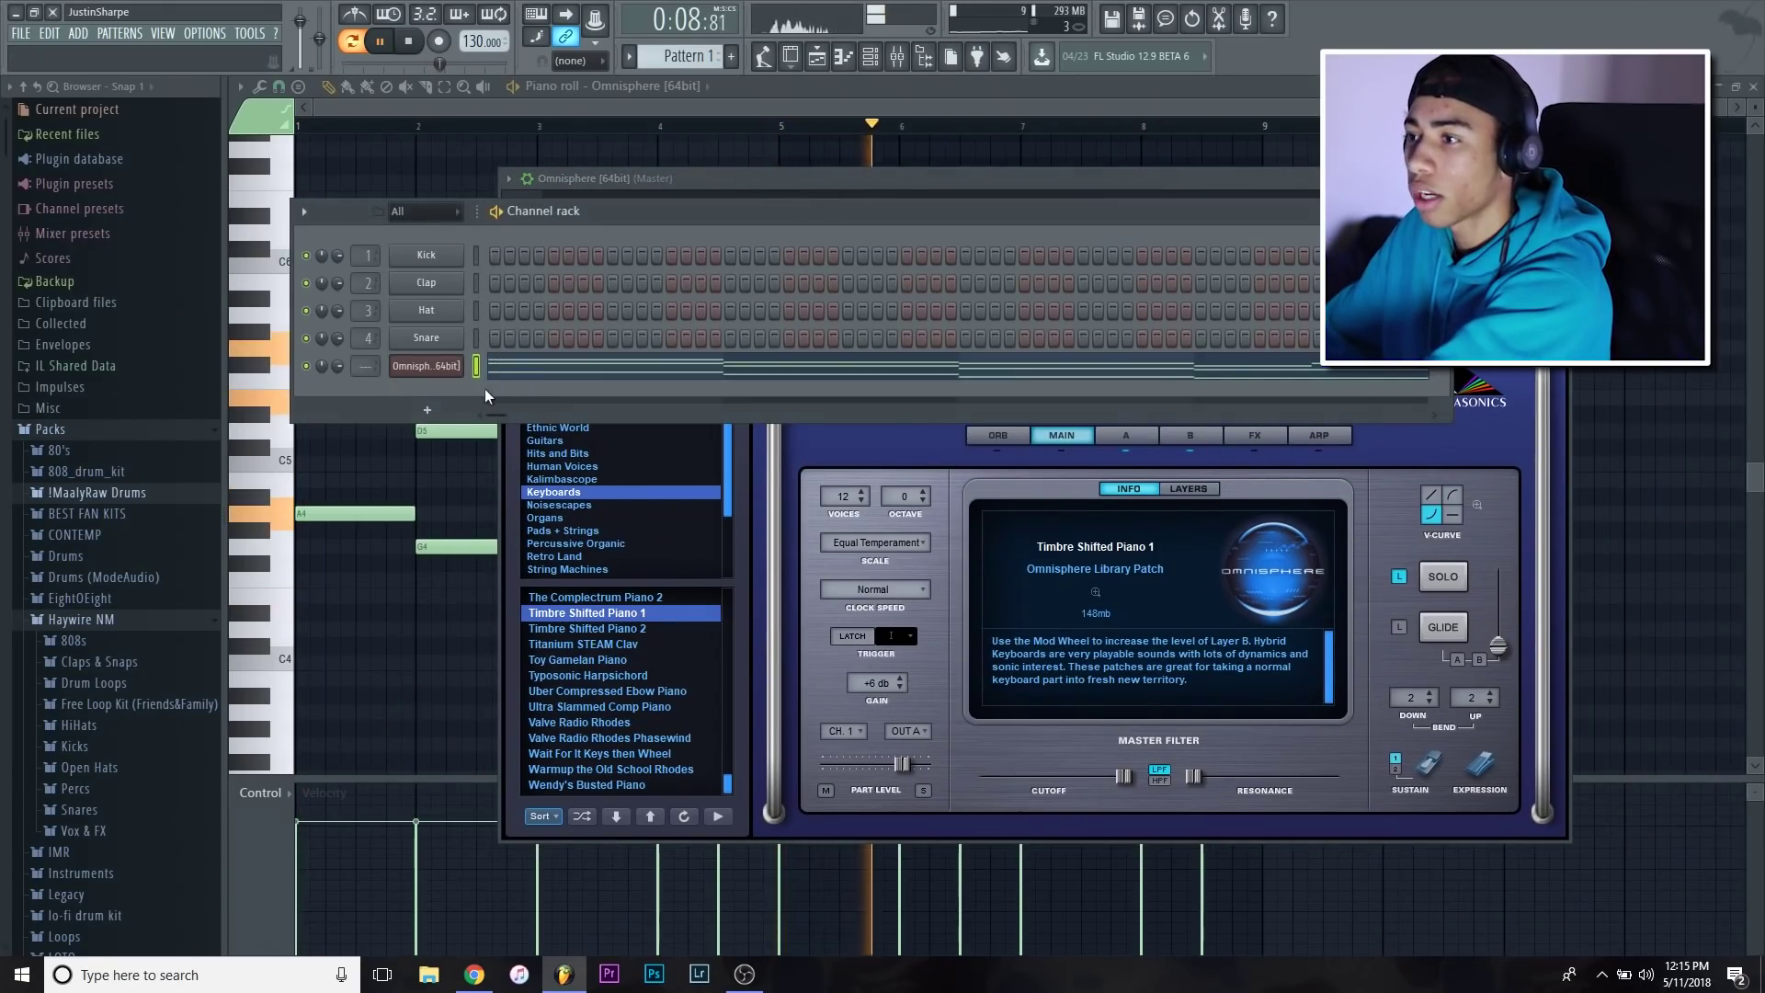
click(526, 373)
click(530, 375)
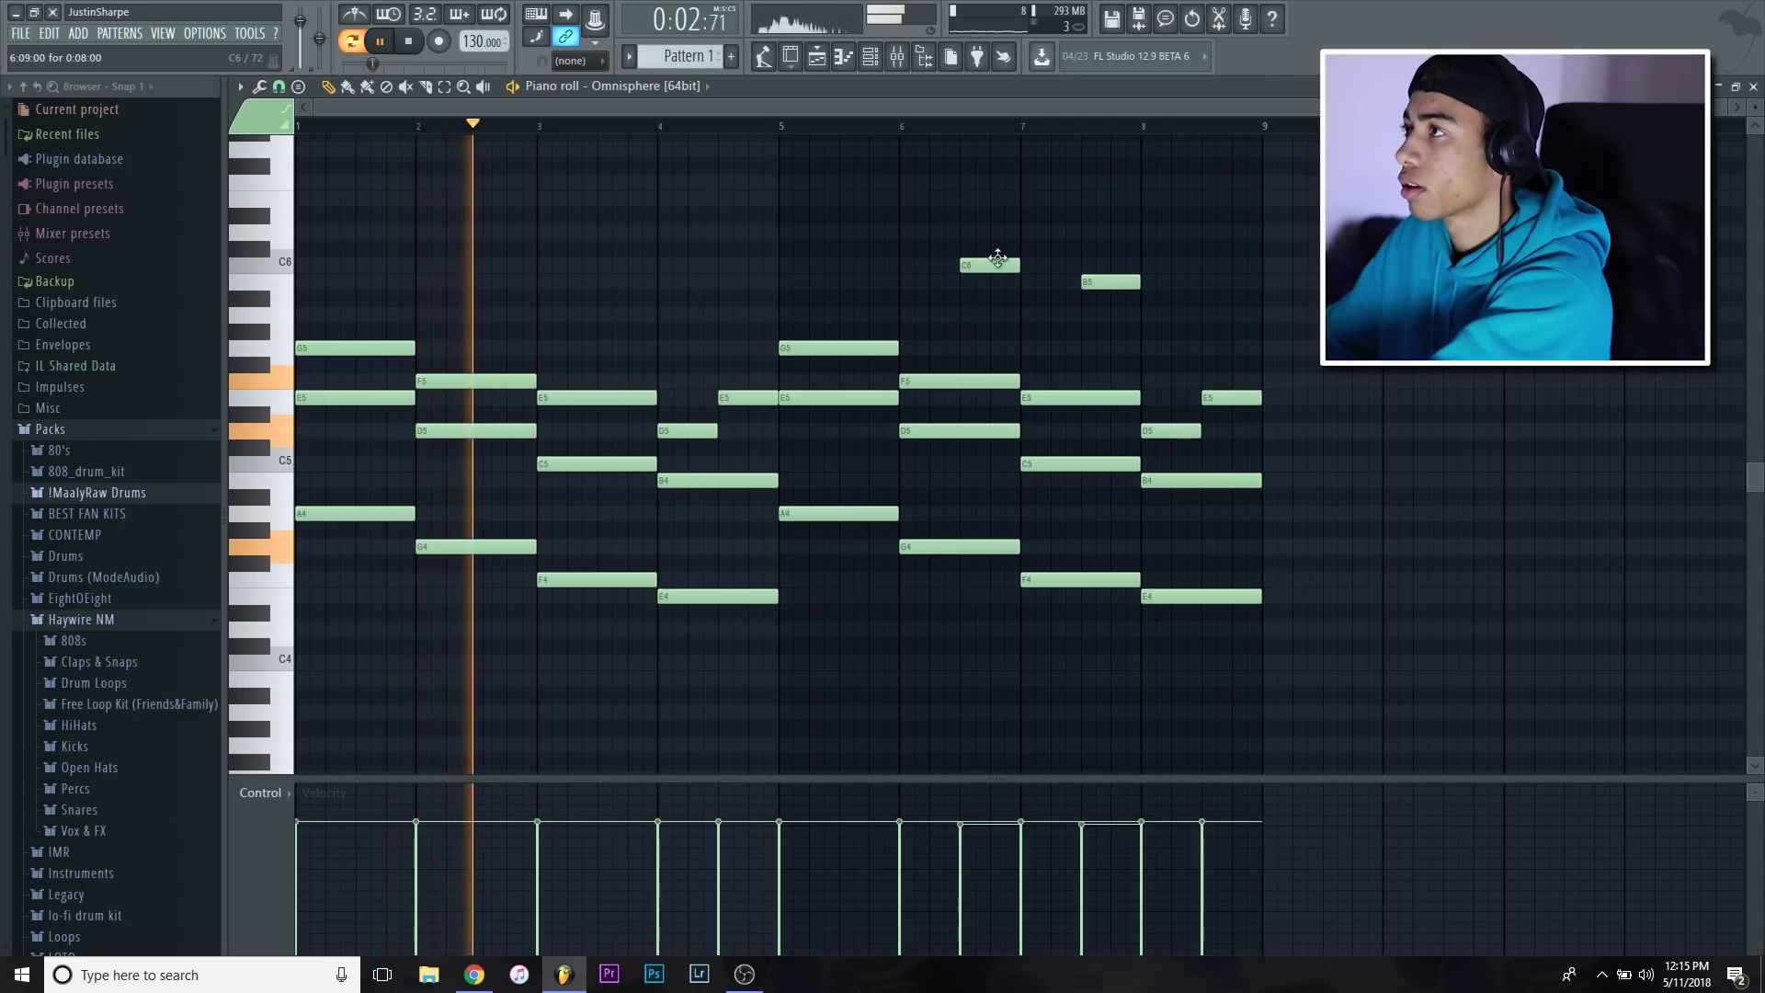
Add a second Omnisphere instrument to the channel rack
click(898, 62)
click(872, 63)
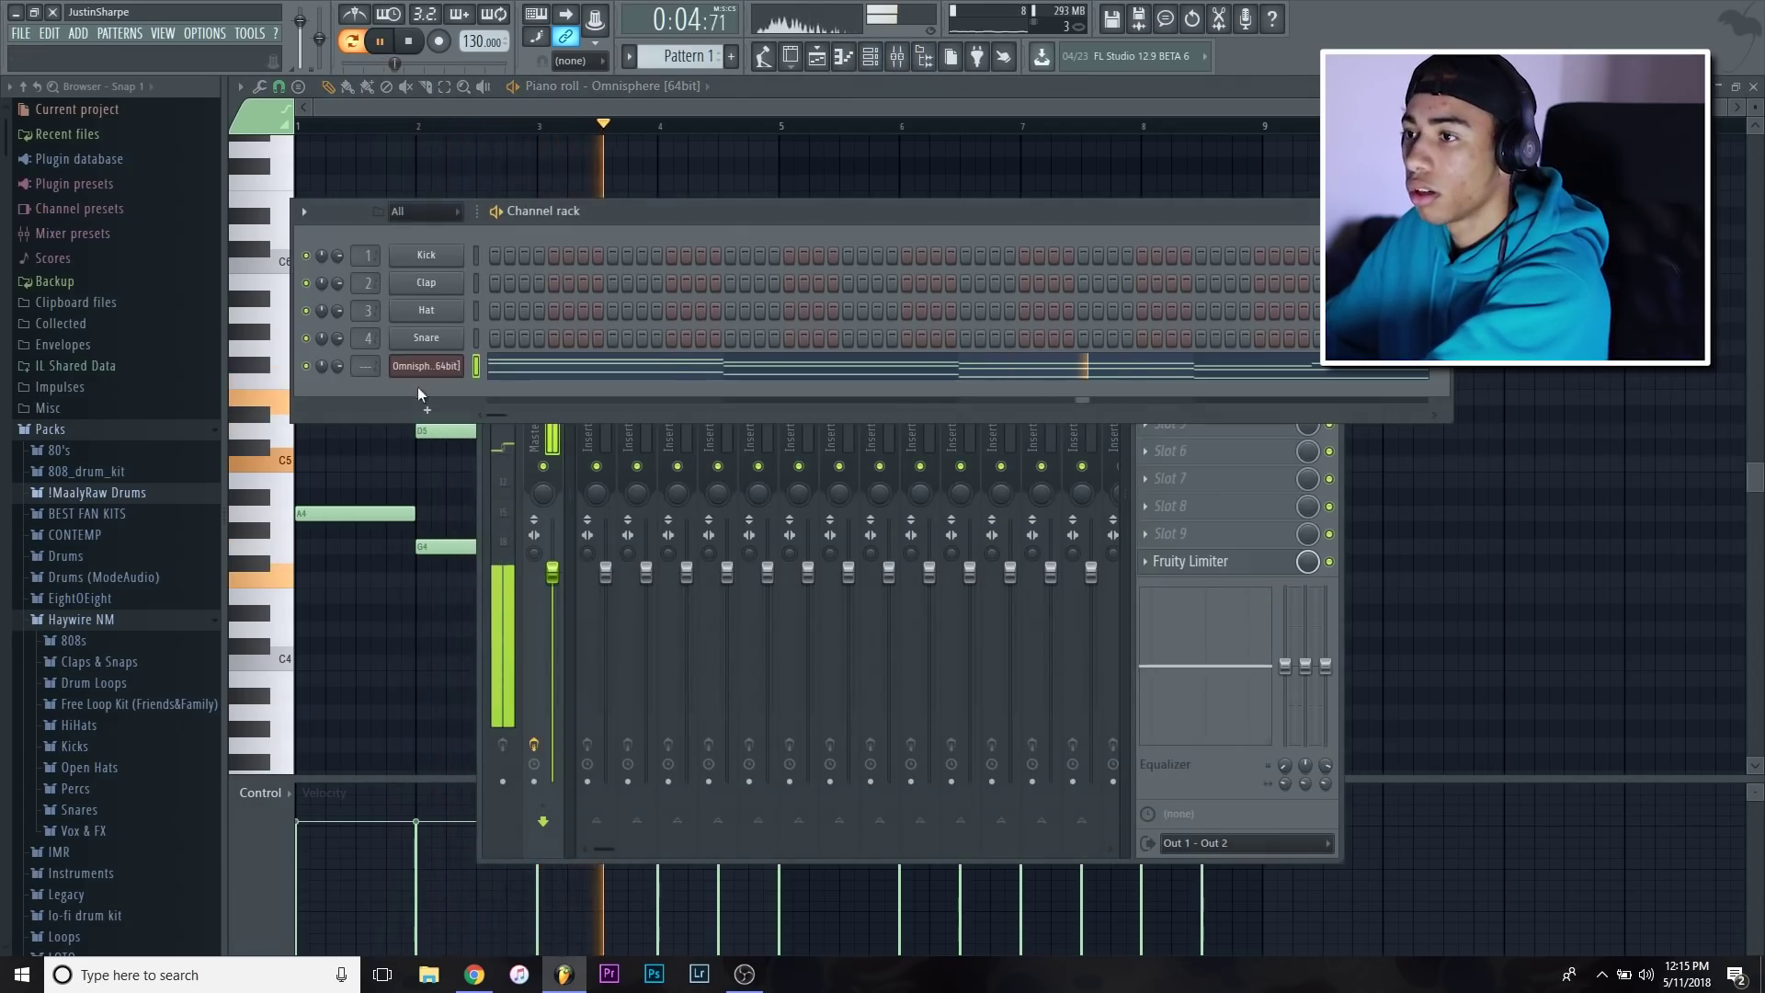
click(425, 409)
click(456, 96)
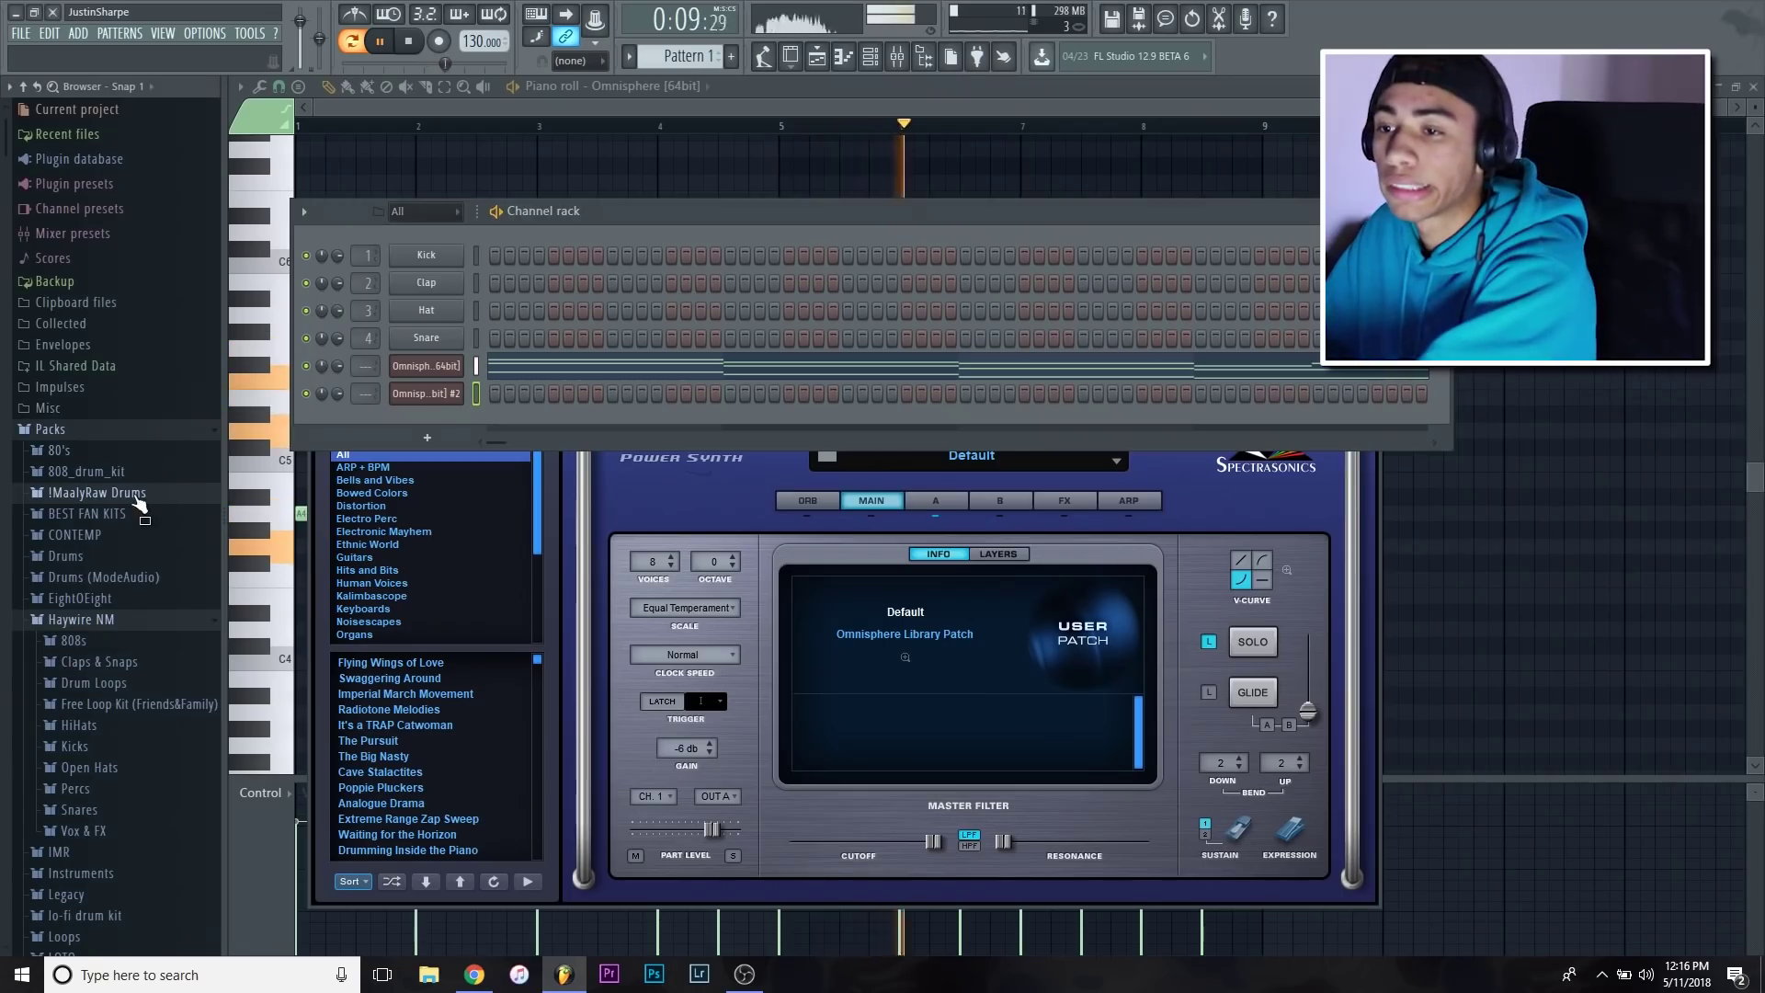
Load the Hi (Smokey)_2 sample from !MaalyRaw Drums onto the Snare channel and program hits on steps 1, 3, 5, 6, 7 and 9
click(97, 493)
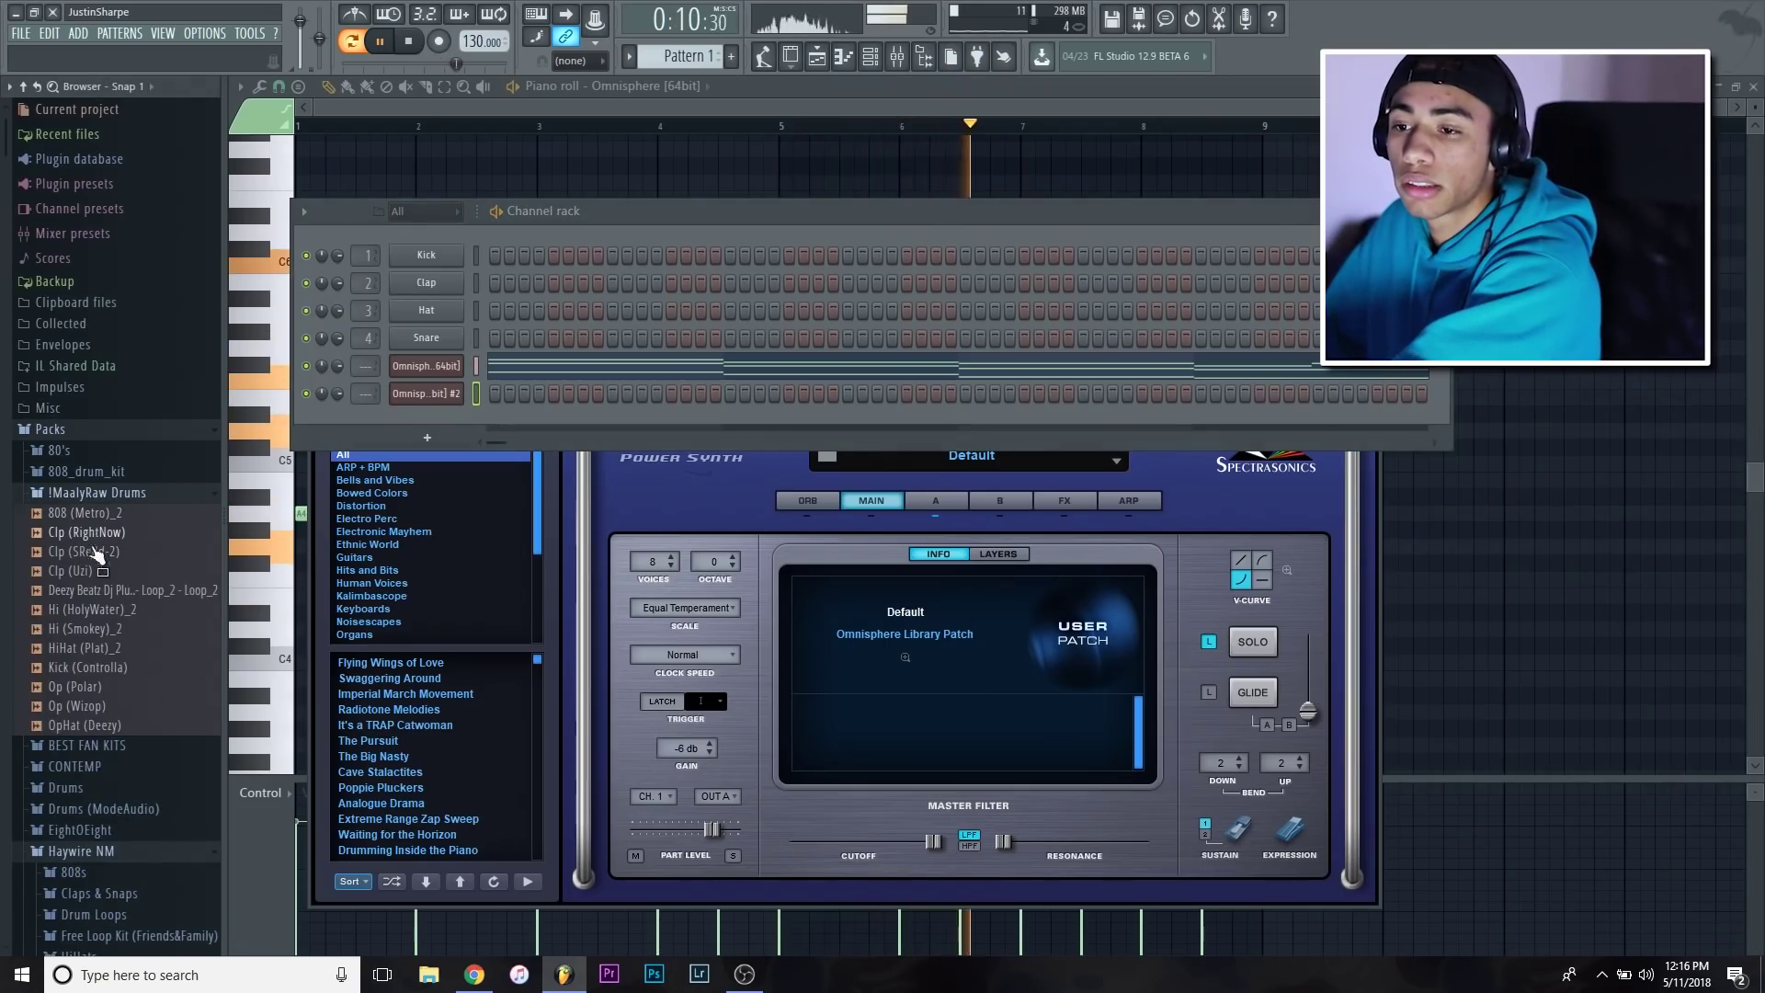
drag(108, 632, 499, 340)
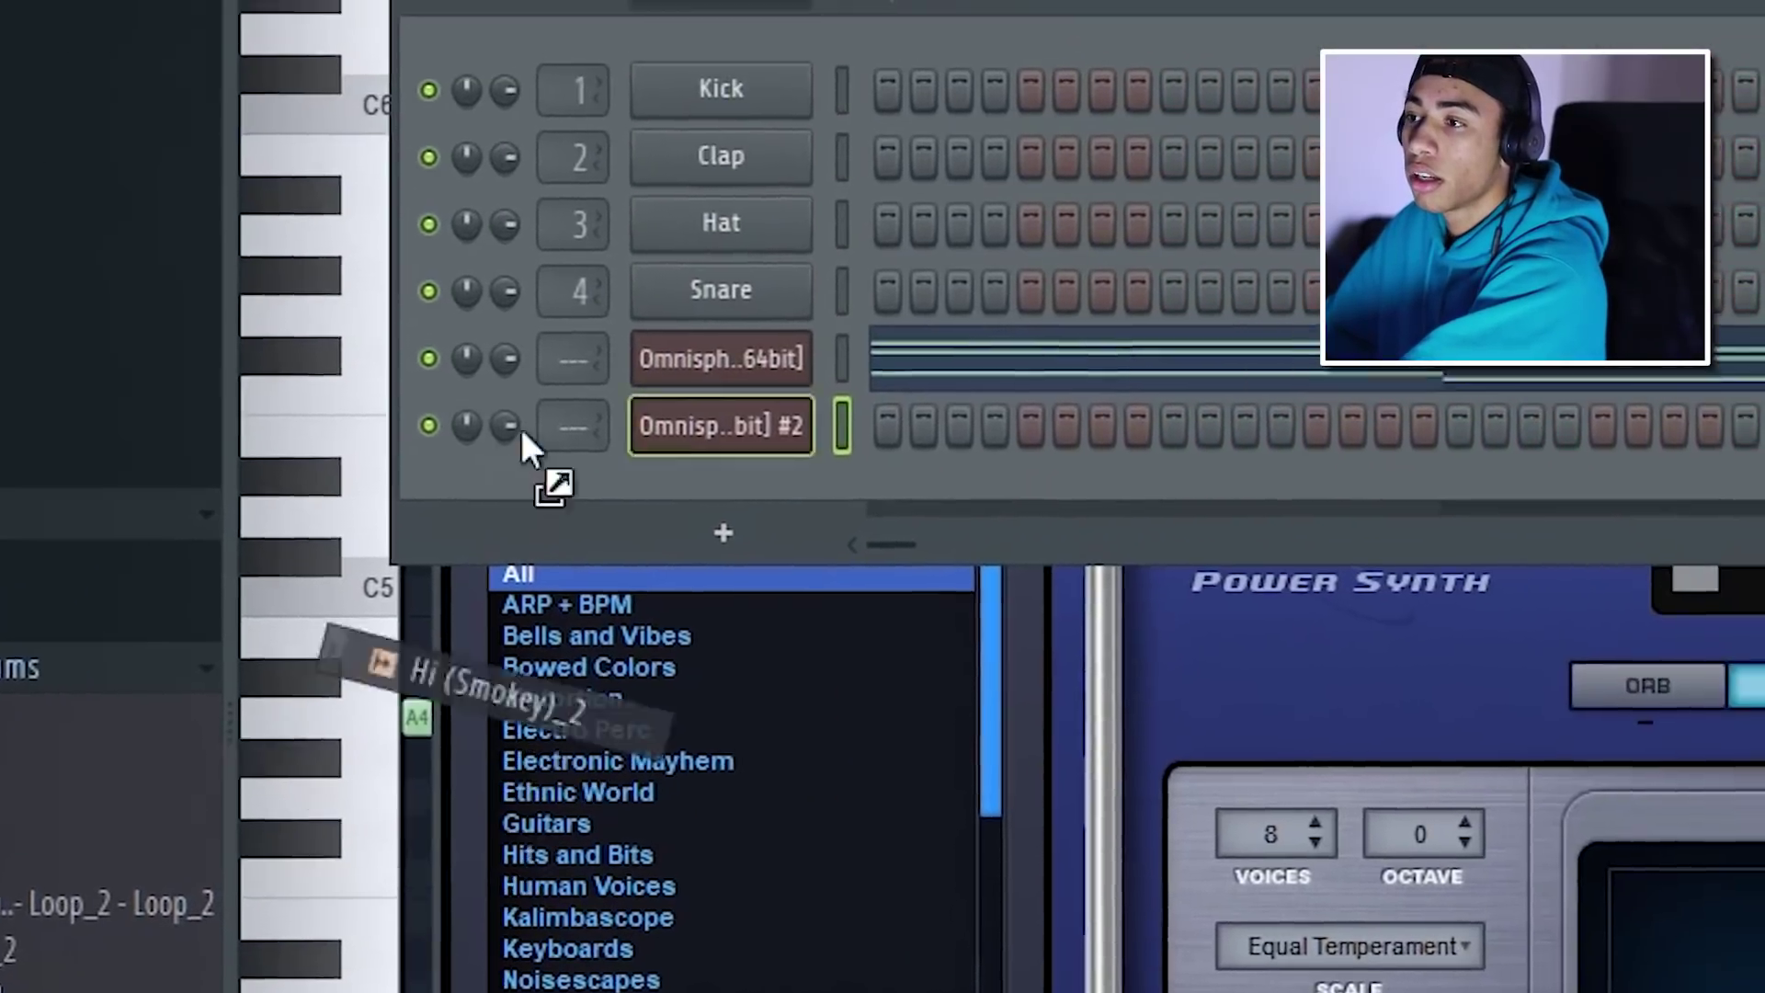
click(698, 387)
click(780, 388)
click(822, 388)
click(864, 388)
key(space)
click(612, 338)
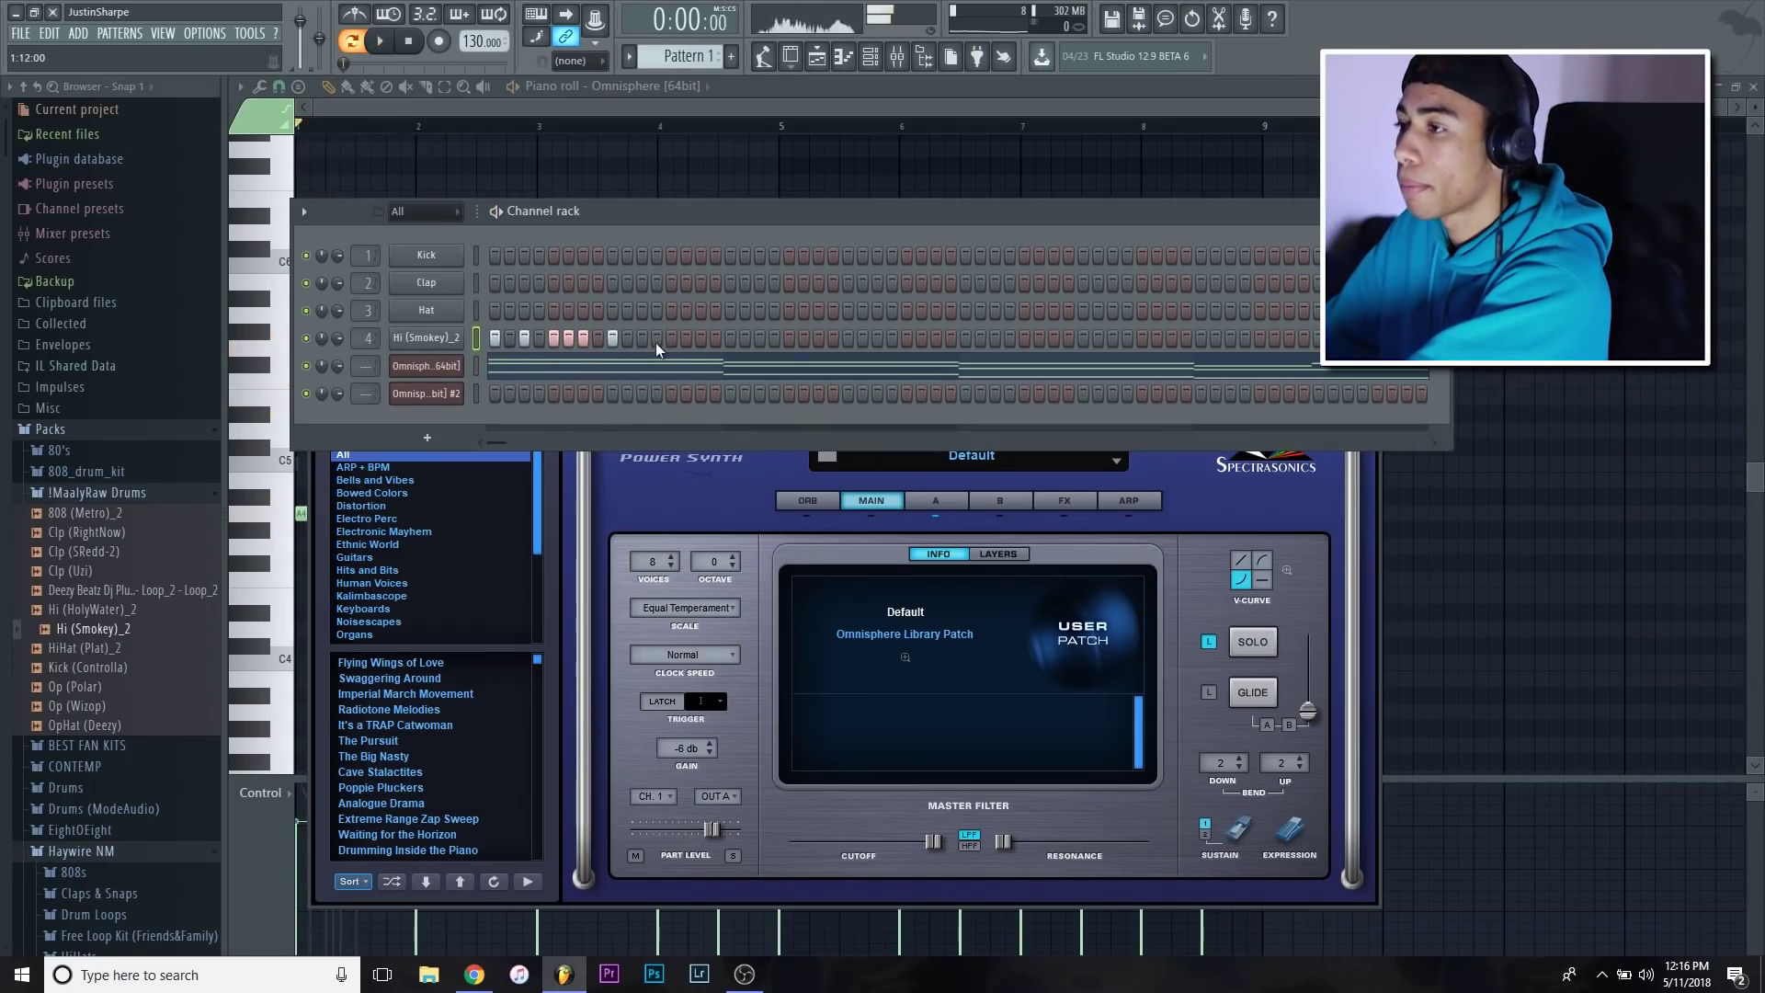
Try additional hi-hat hits after step 9, including steps 11, 13 and 15
click(671, 339)
click(643, 339)
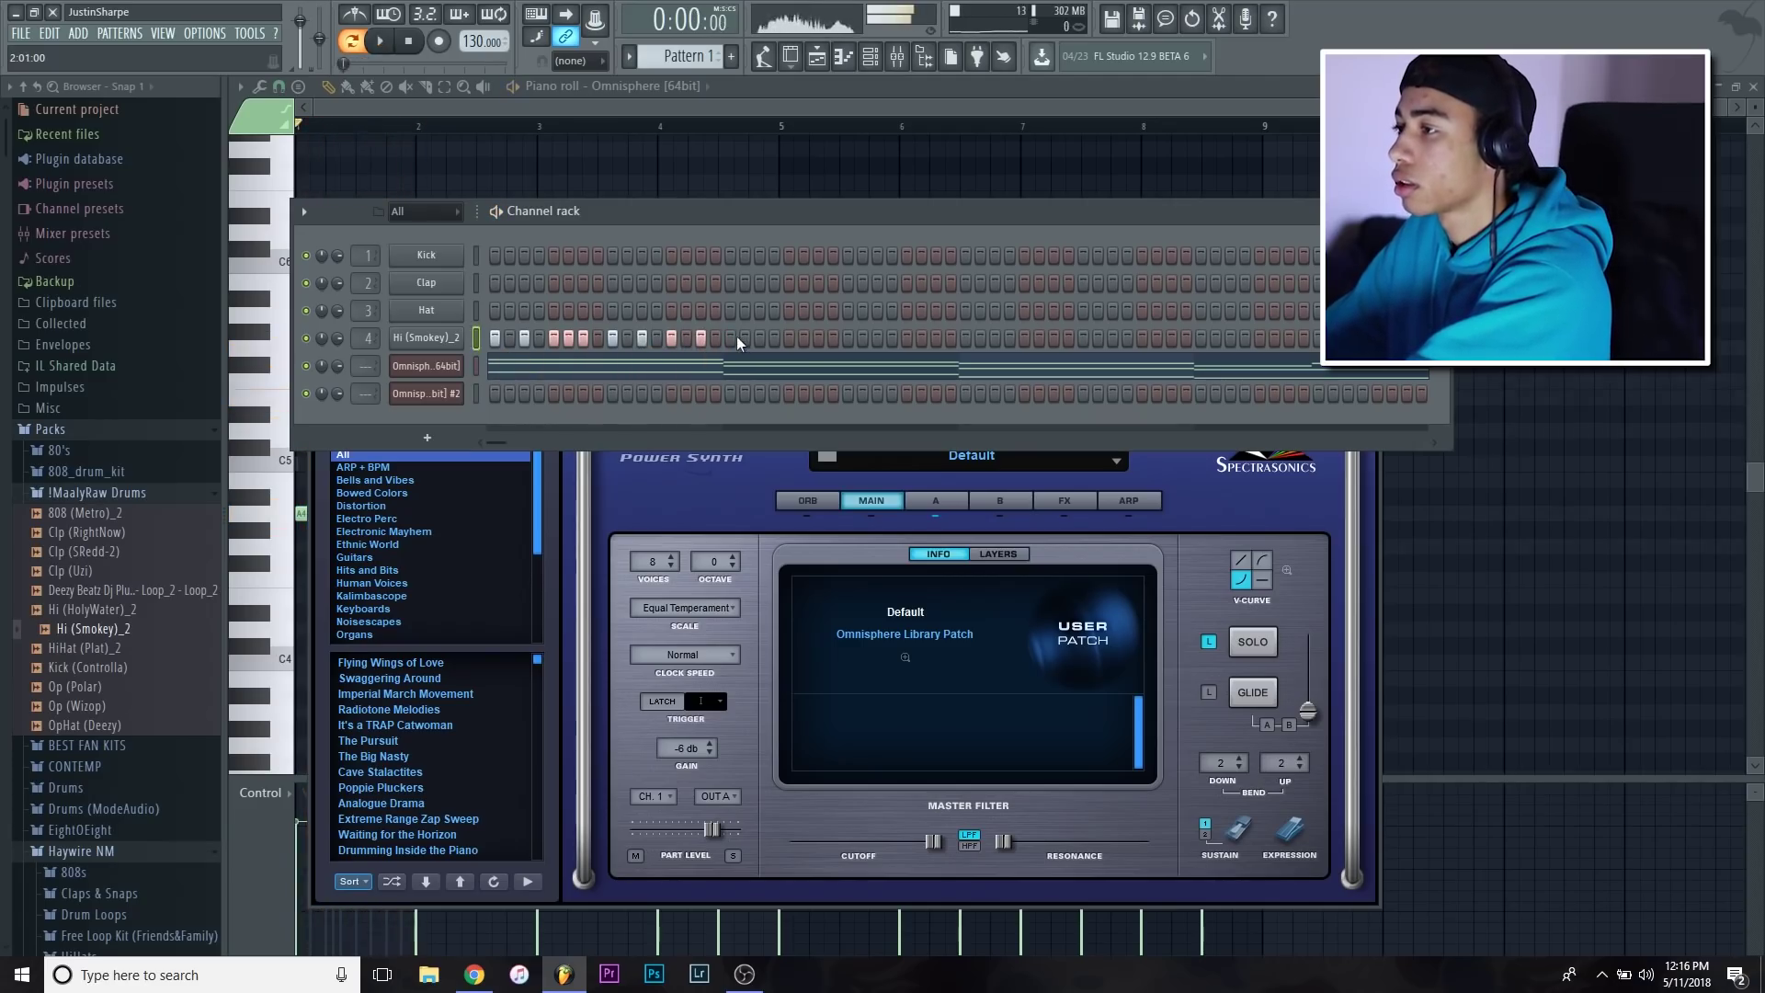
click(759, 338)
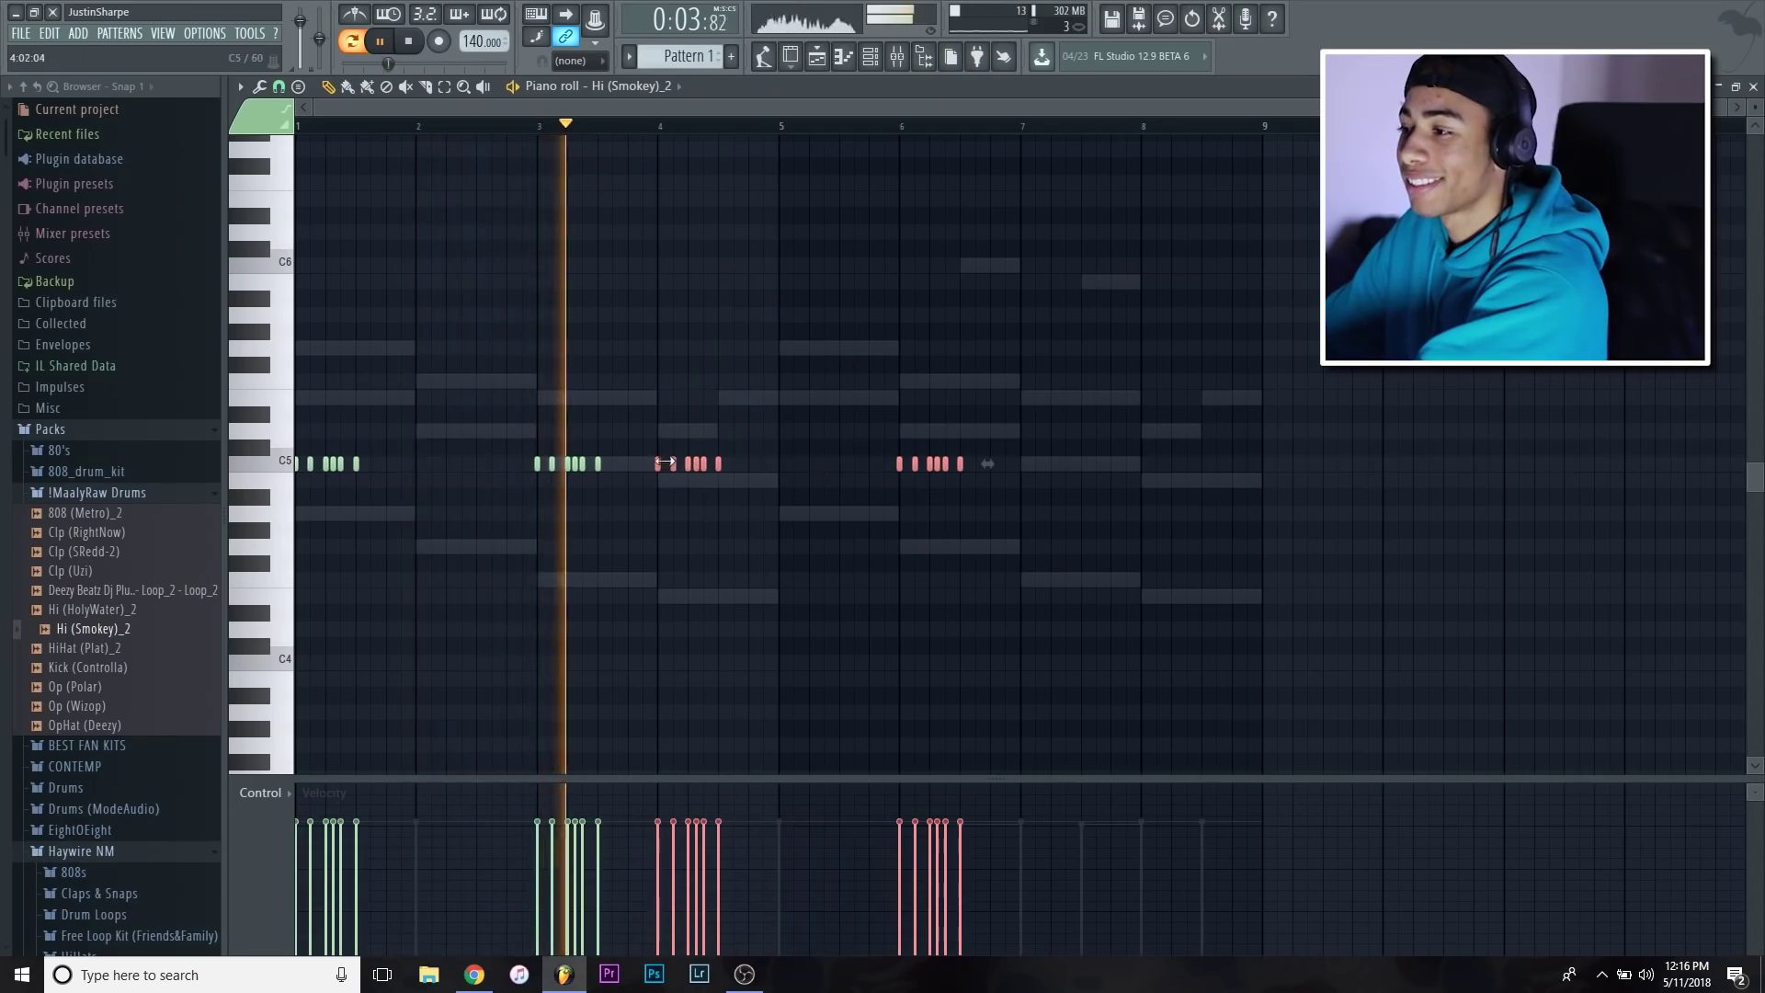
Move the copied hi-hat groups in the piano roll so they start on bars 5 and 7
drag(686, 464, 804, 460)
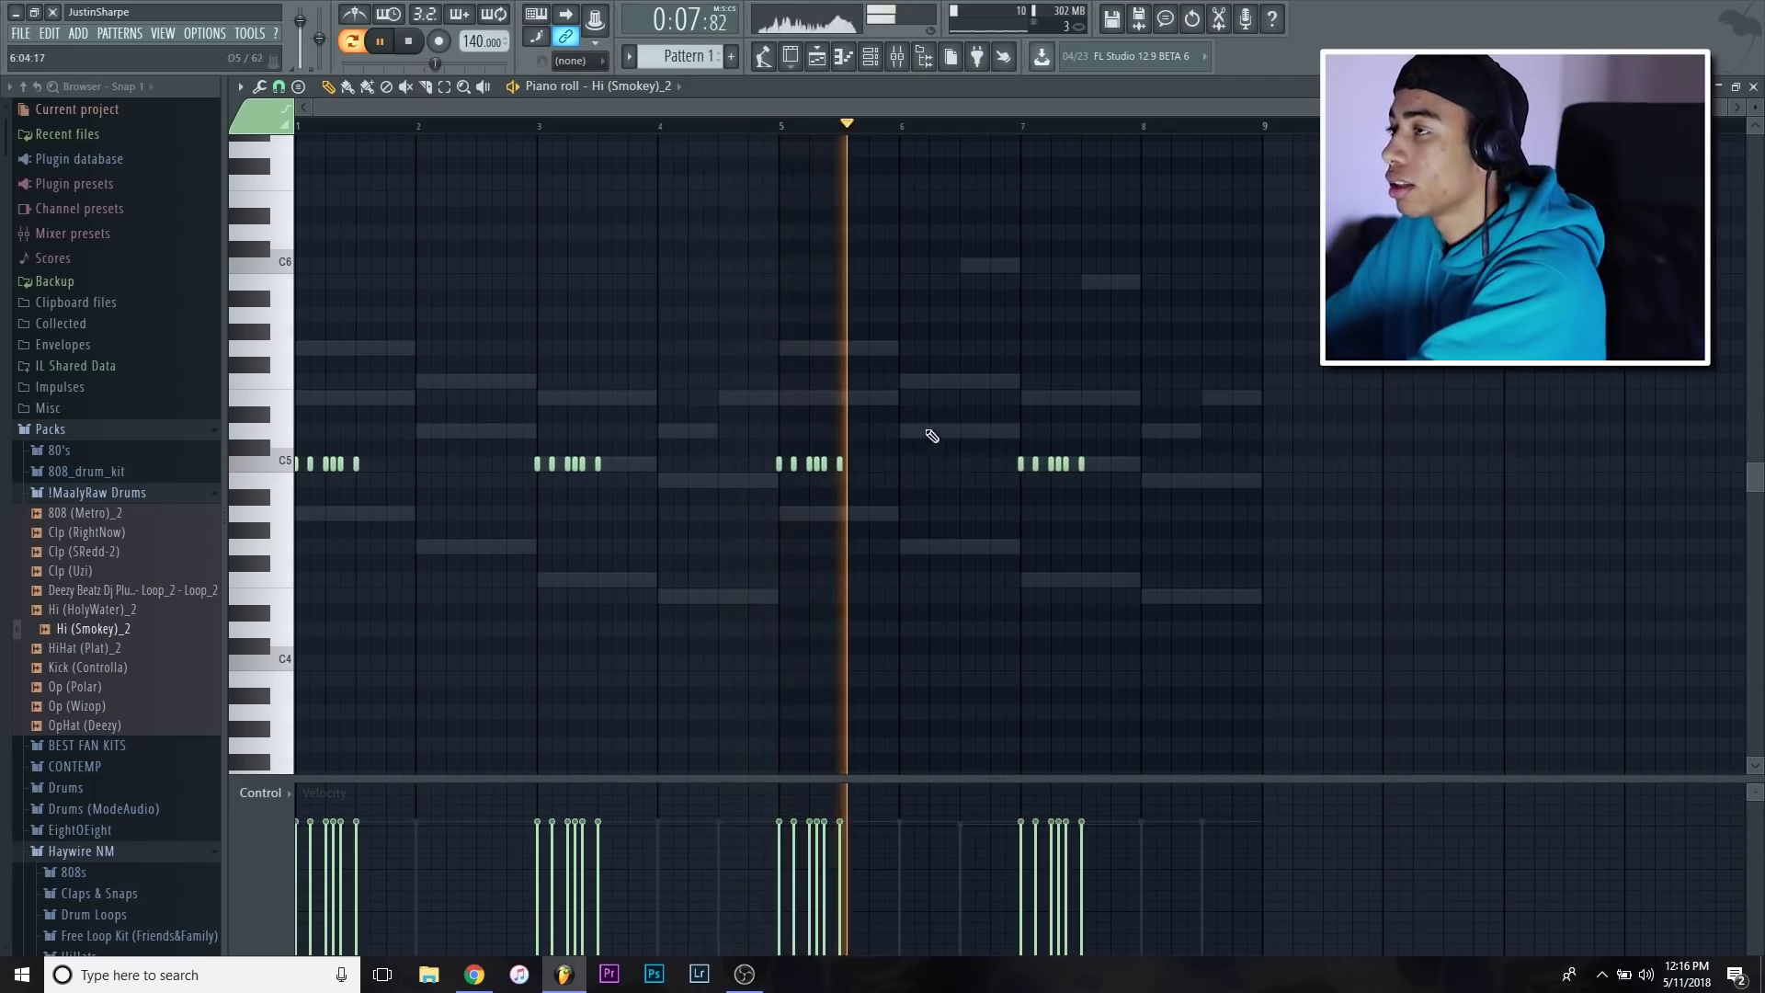
drag(855, 107, 1043, 127)
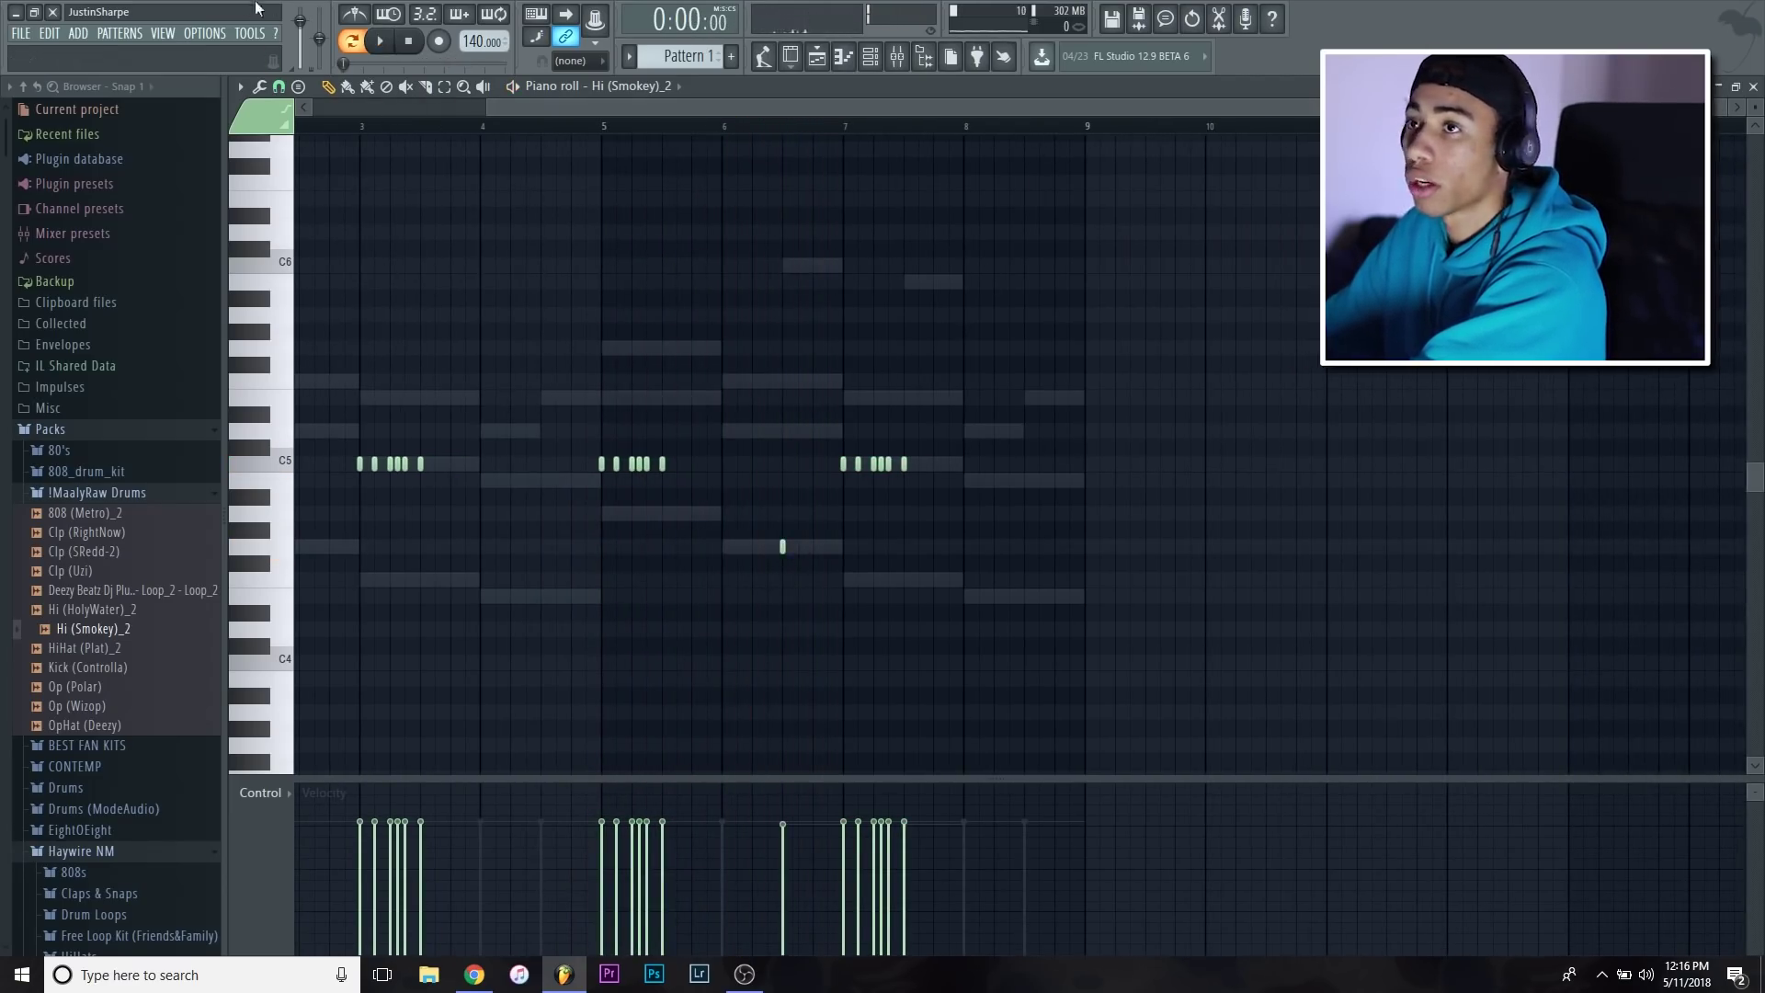
Set the piano roll snap to 1/6 beat and draw a four-note G4 hi-hat roll from the middle of bar 6
click(306, 294)
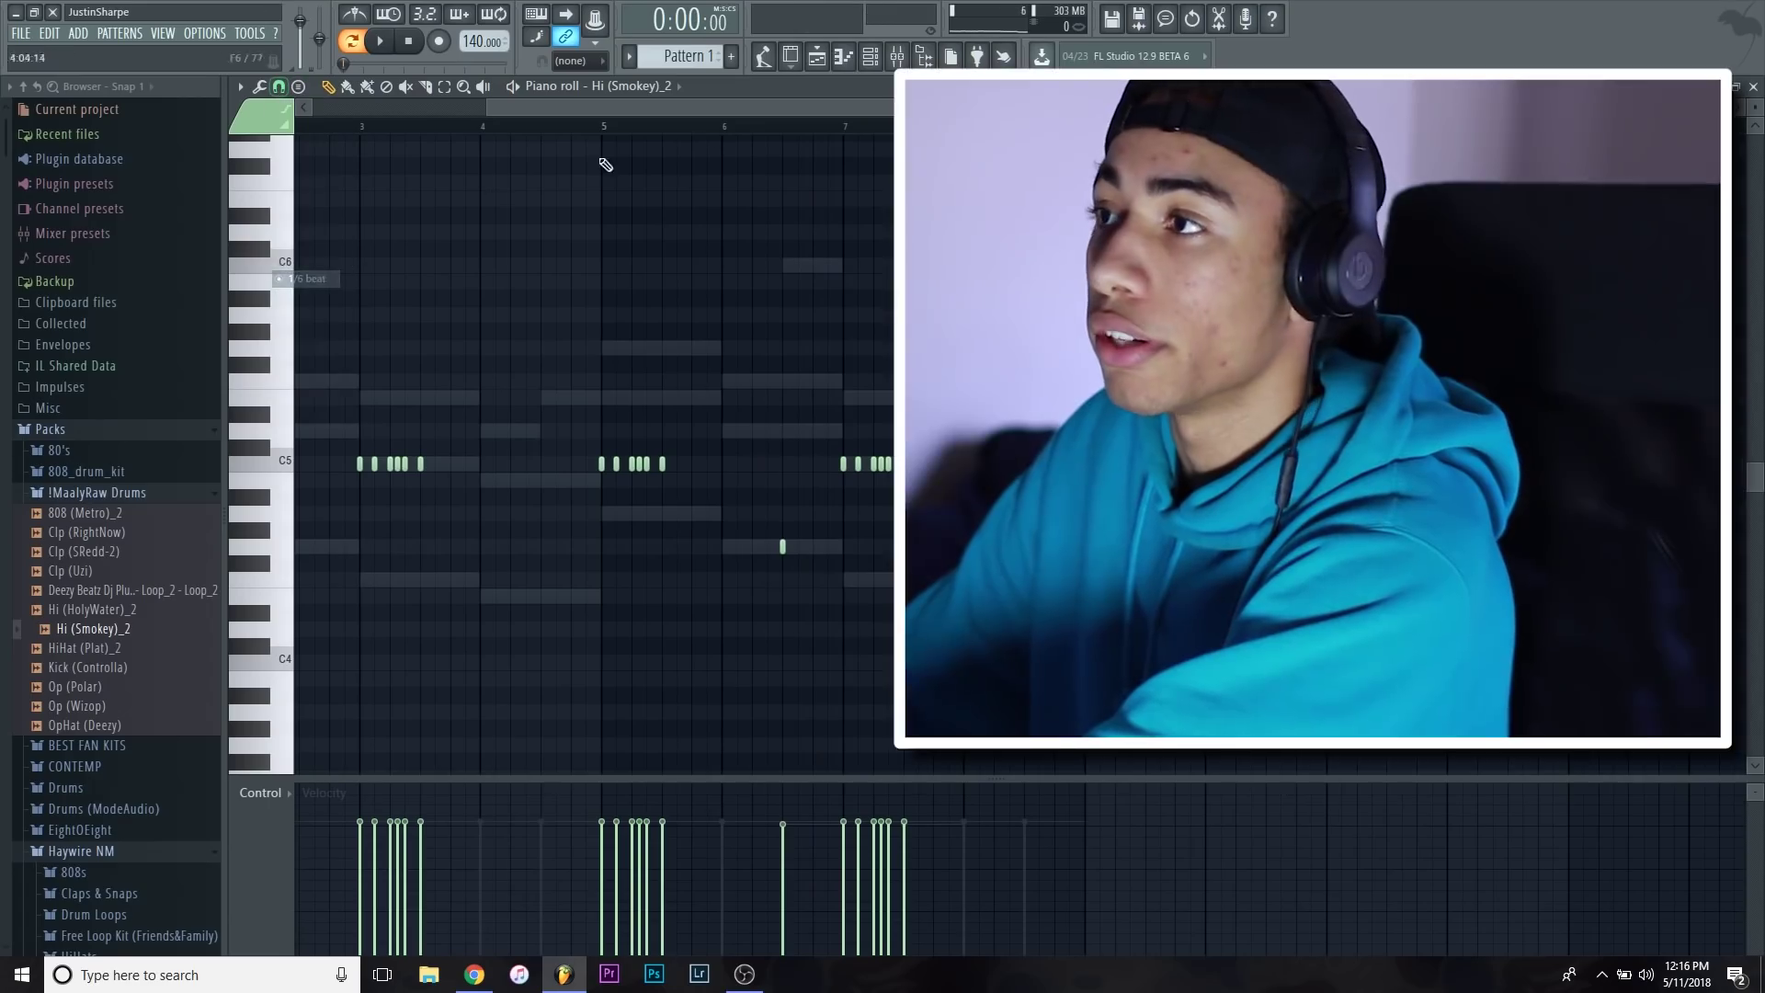
scroll(781, 128, up, 3)
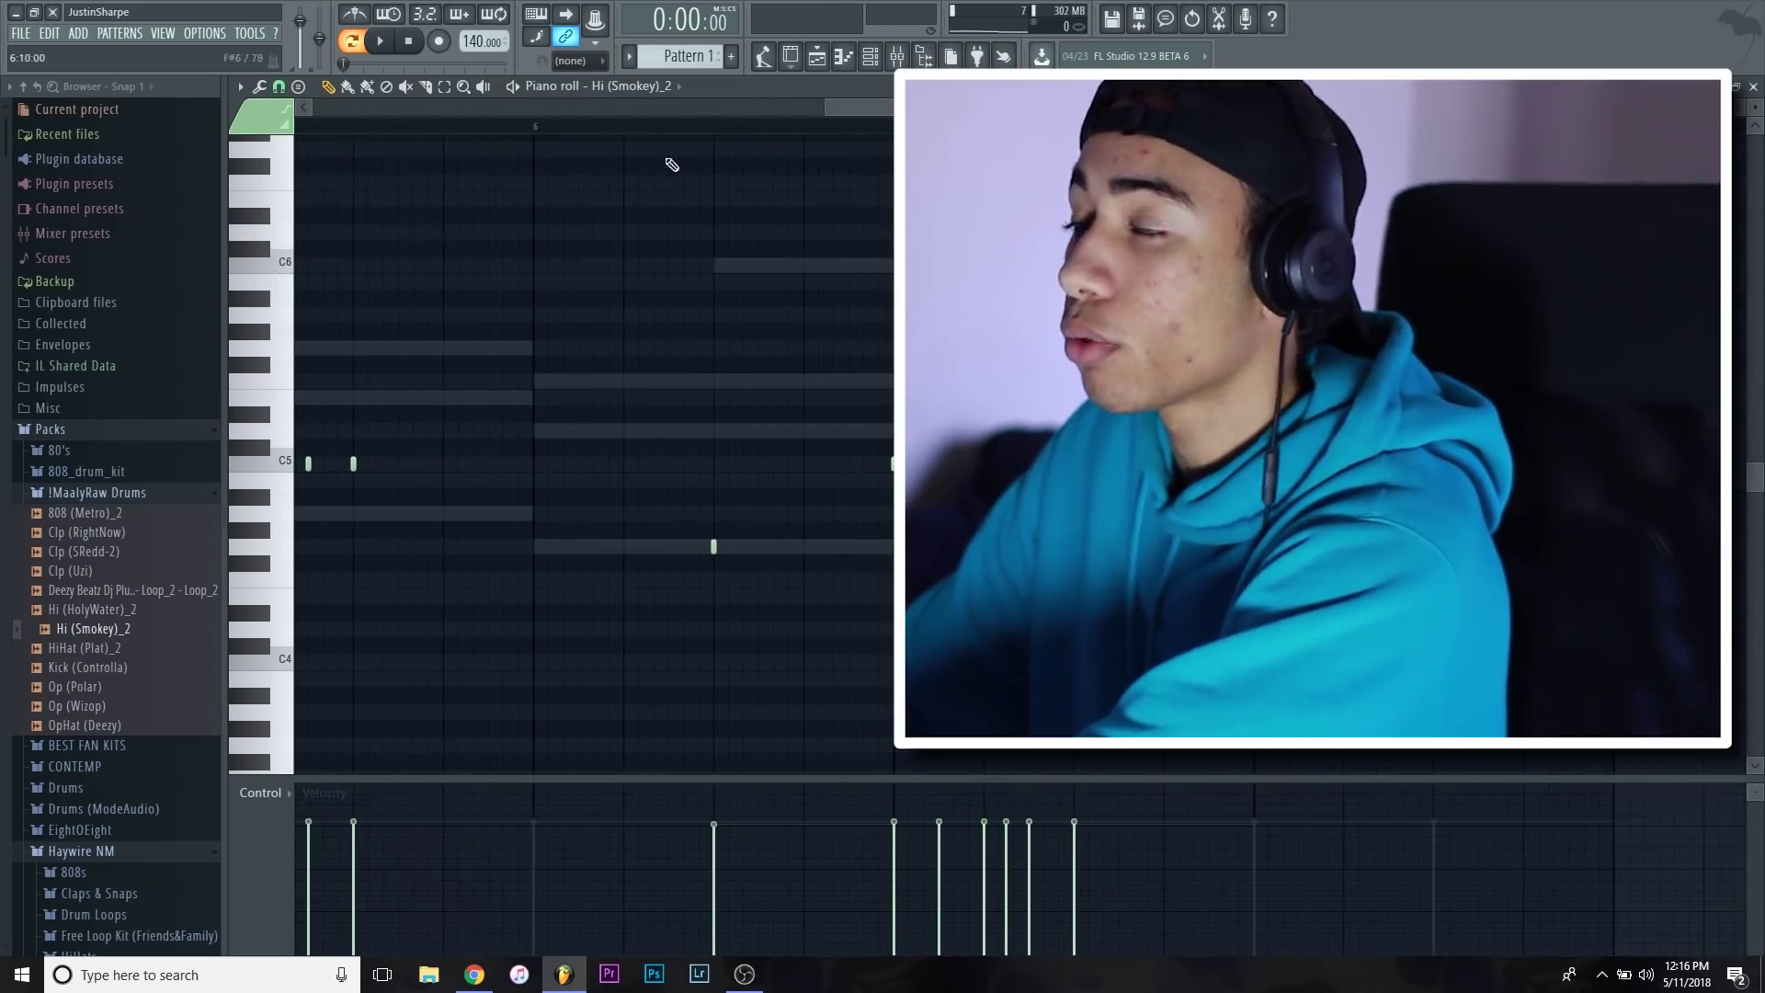
click(279, 85)
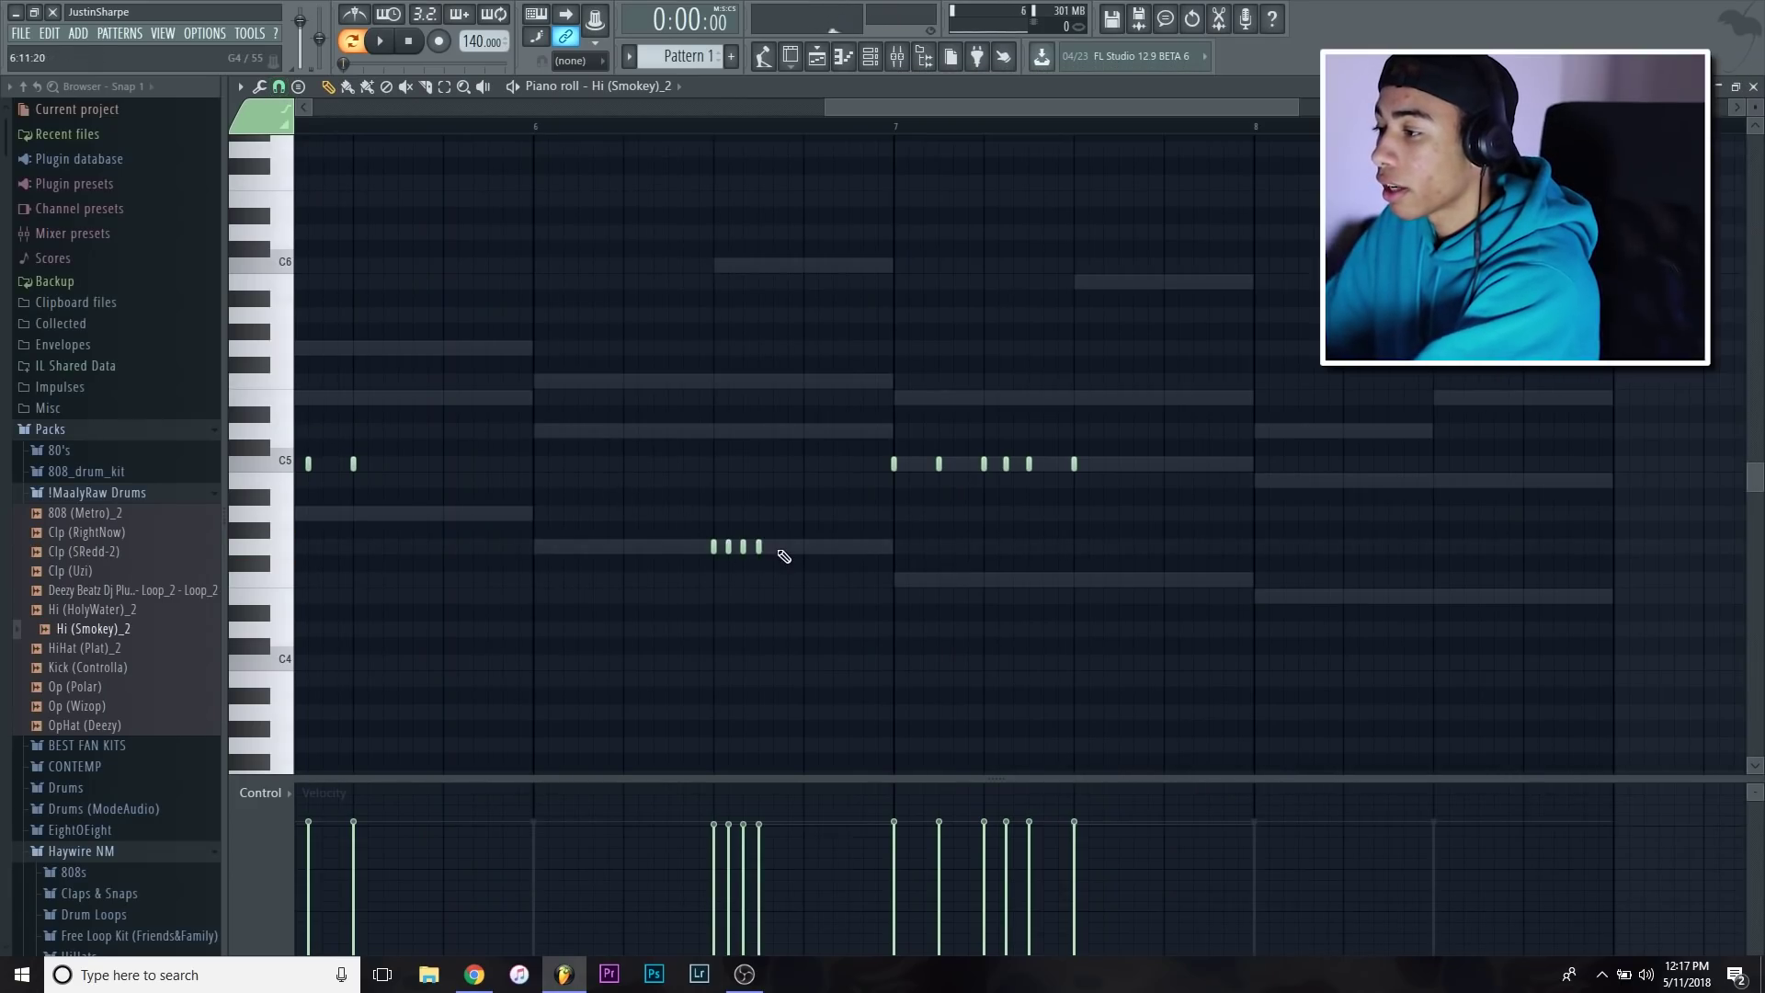
drag(838, 601, 605, 456)
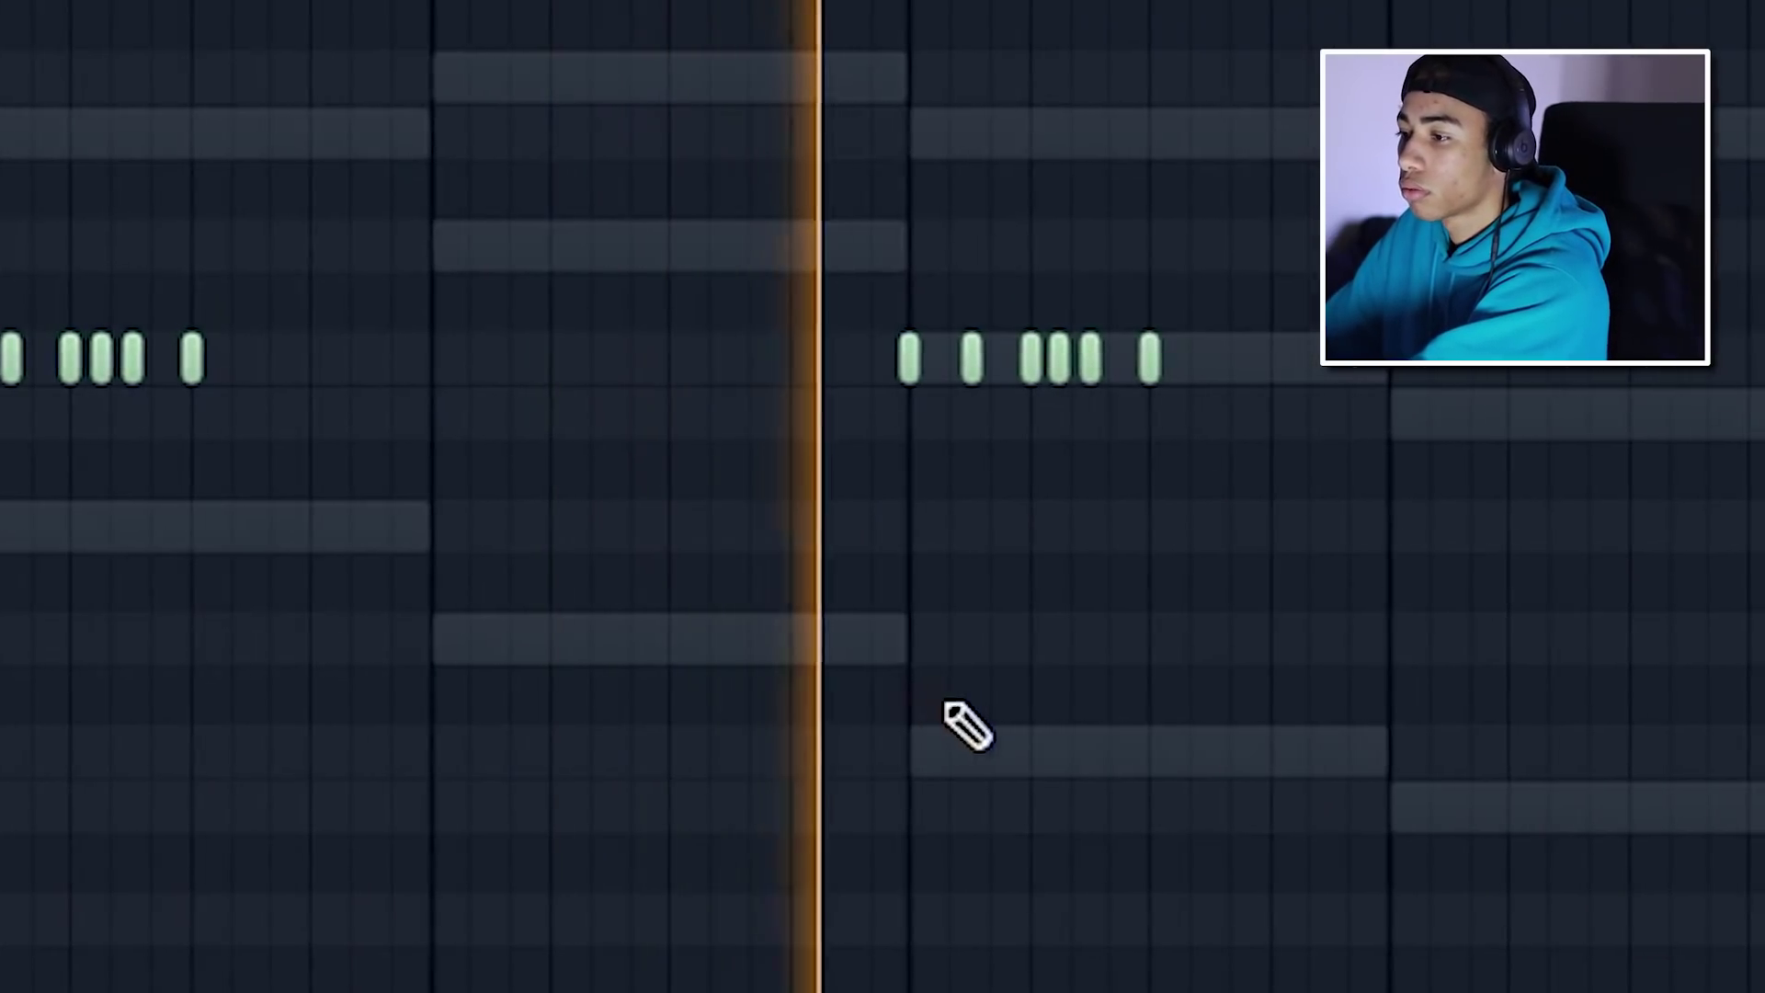
Draw three evenly spaced G4 hi-hat notes on the last beat of bar 2, correcting the misplaced third note
click(779, 644)
click(820, 643)
click(877, 643)
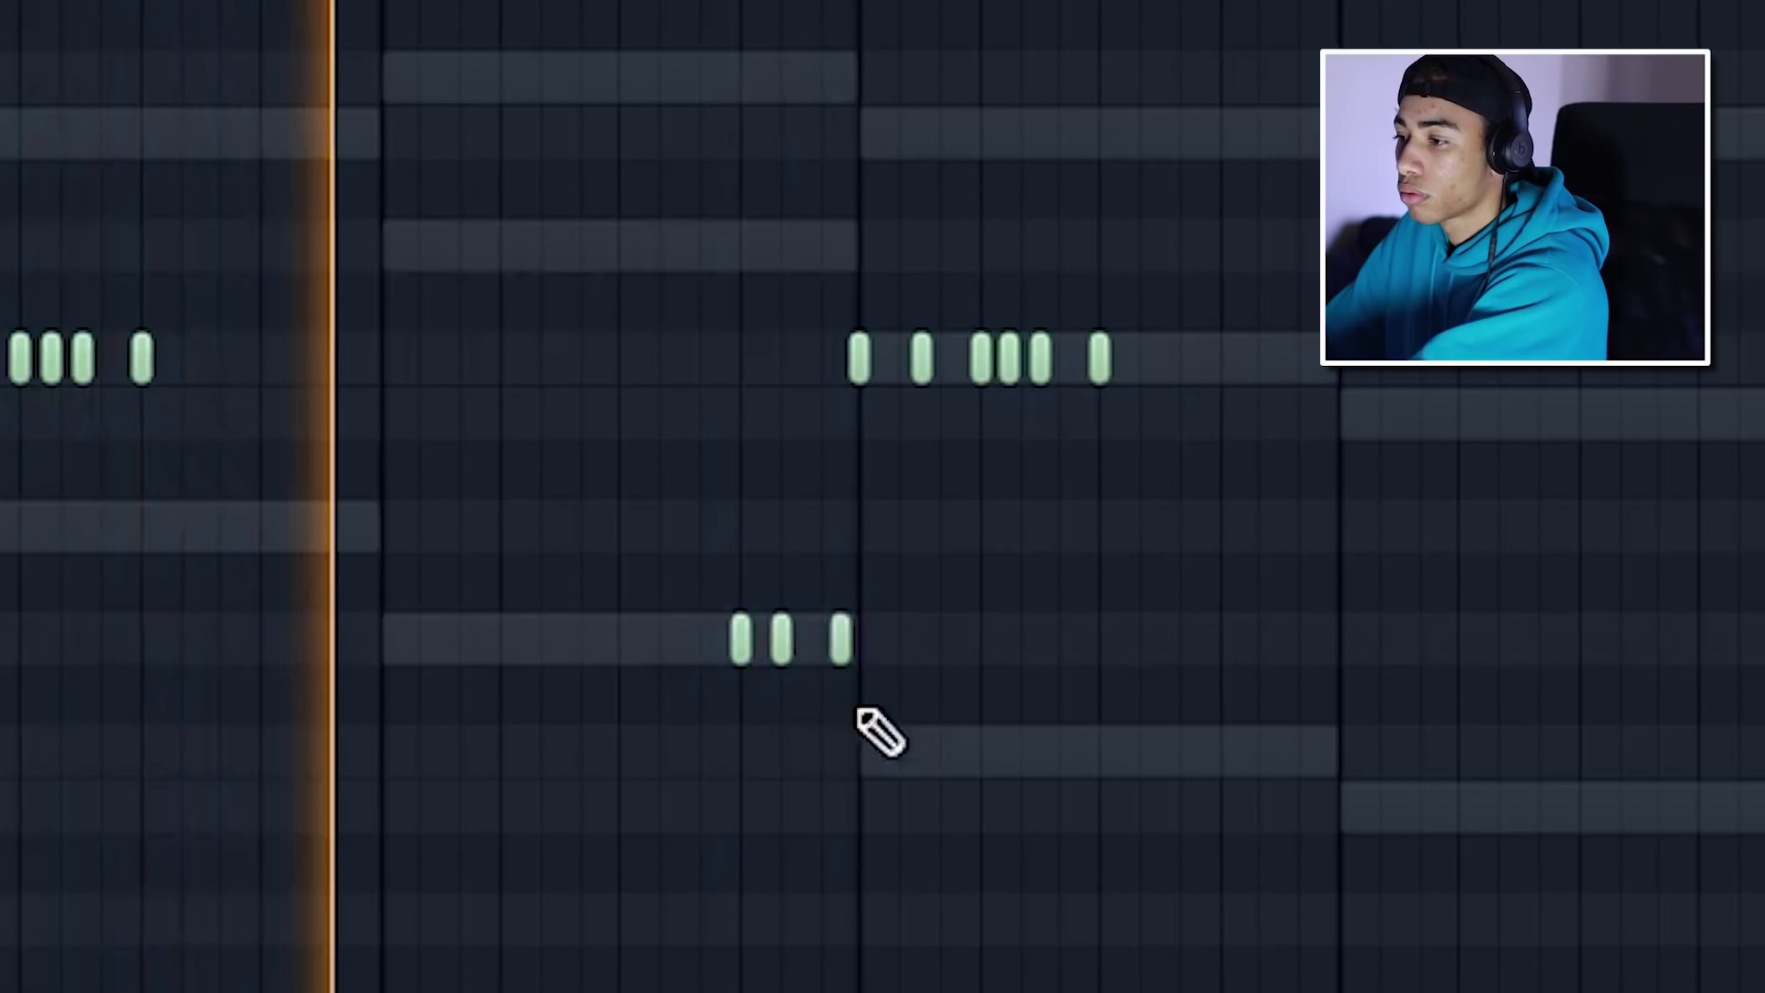
right_click(827, 643)
click(809, 641)
key(space)
drag(885, 709, 703, 597)
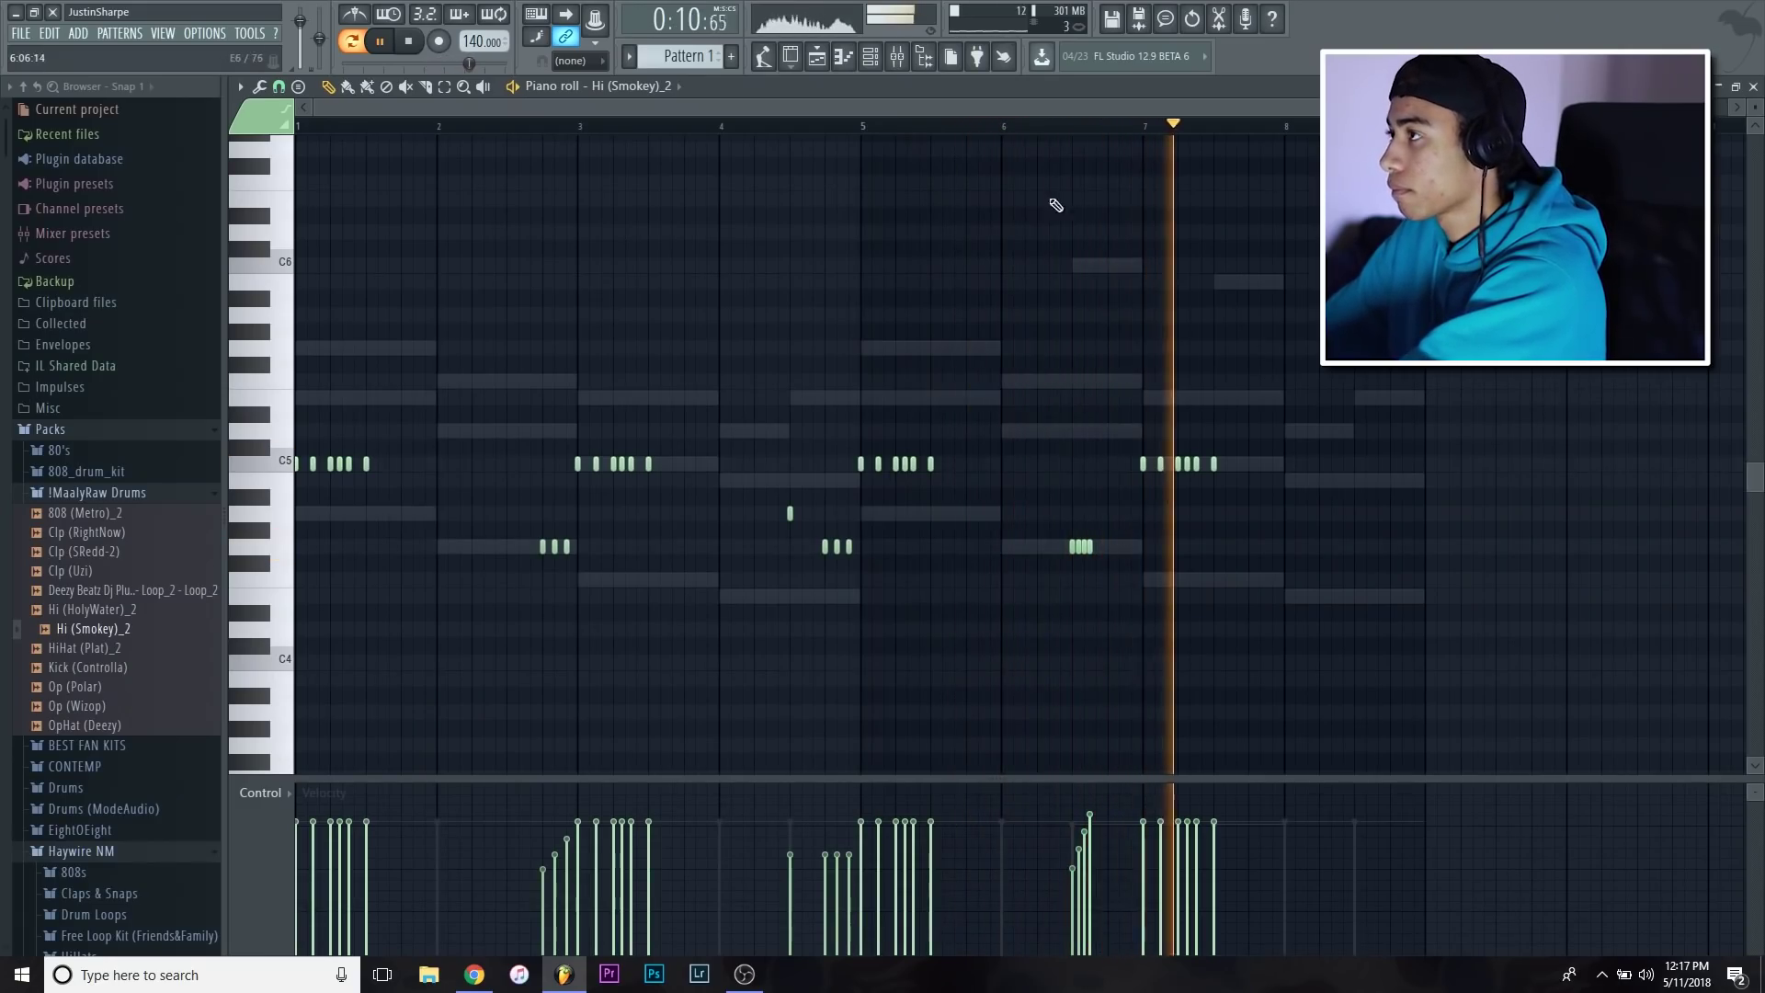
drag(1060, 117, 1255, 108)
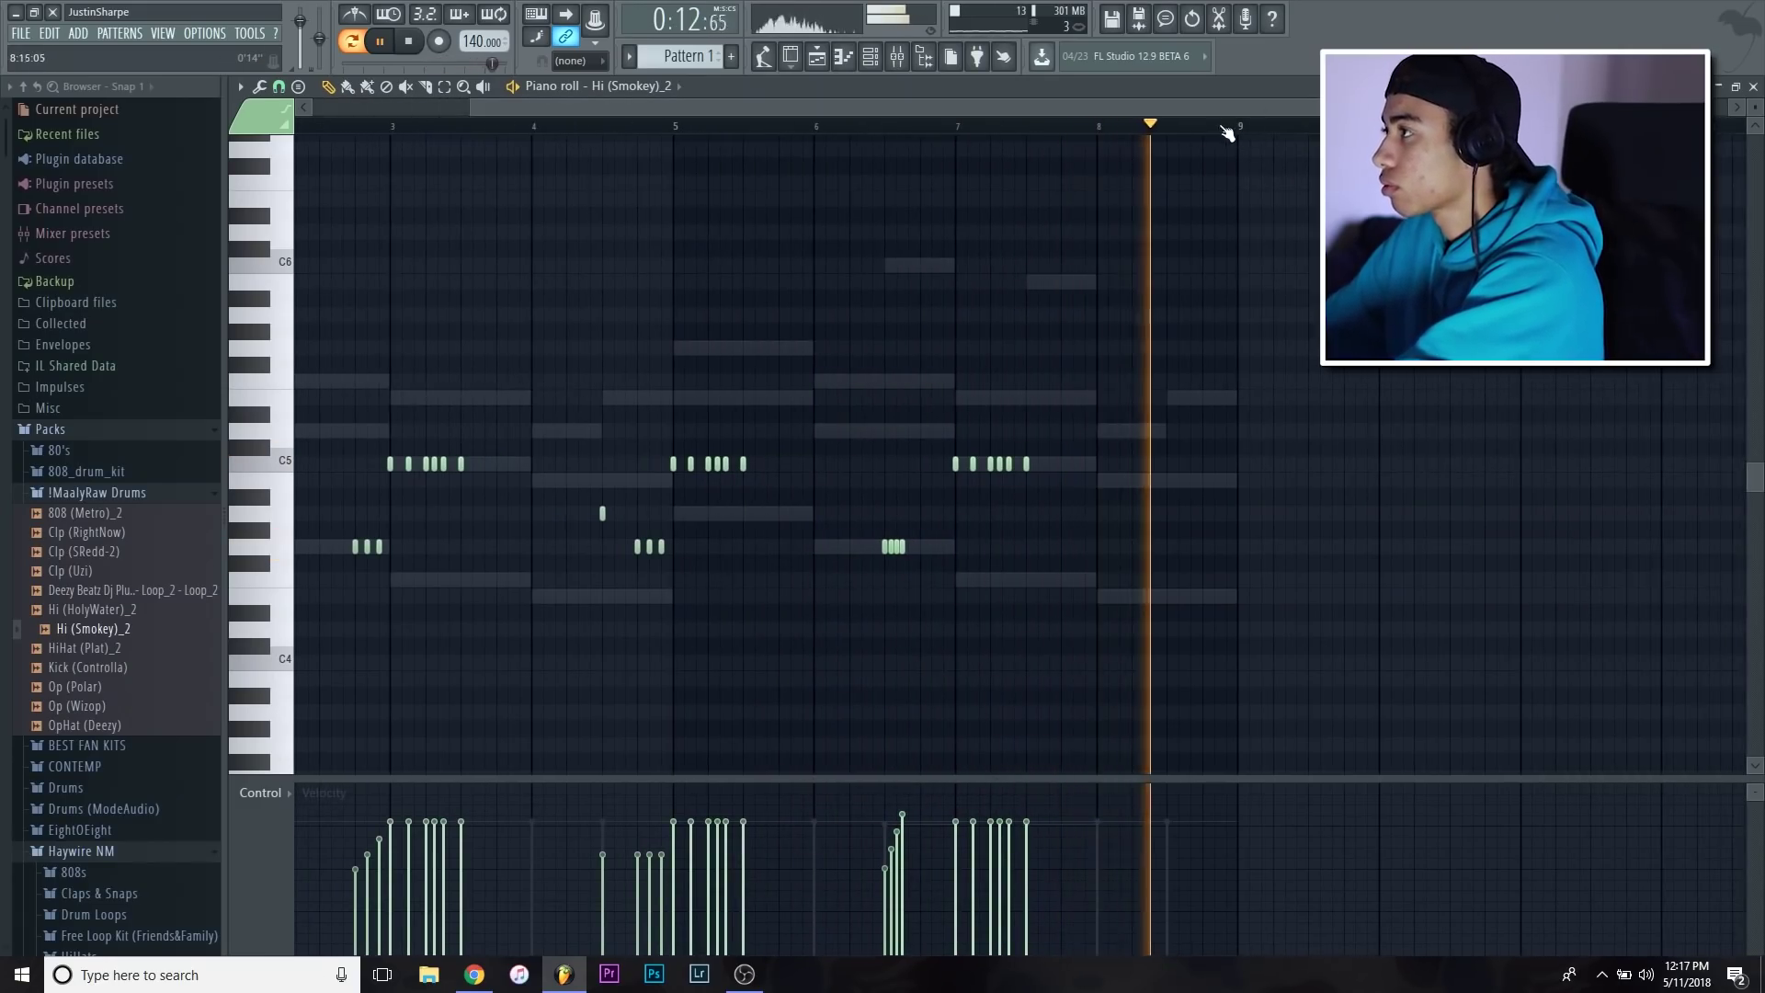
Add two four-note hi-hat rolls to bar 8 with falling then rising velocities, and load an effect on the hi-hat's mixer insert 4
scroll(1228, 135, up, 4)
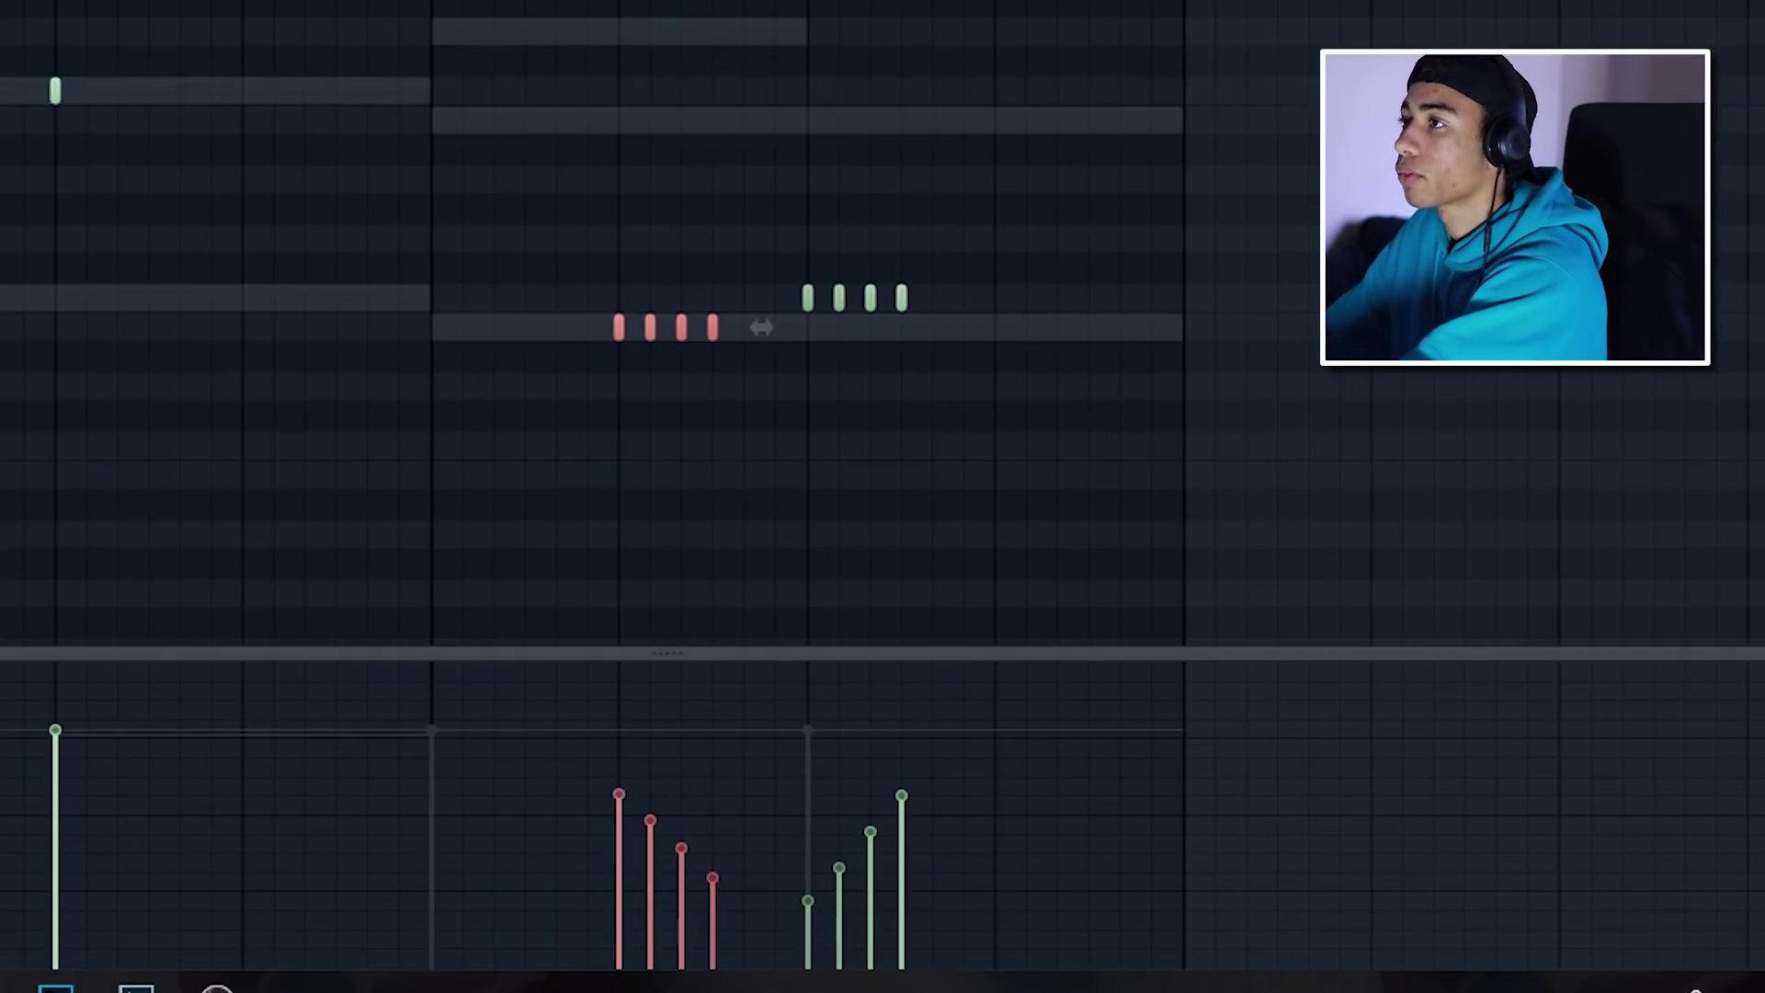
scroll(1126, 322, down, 5)
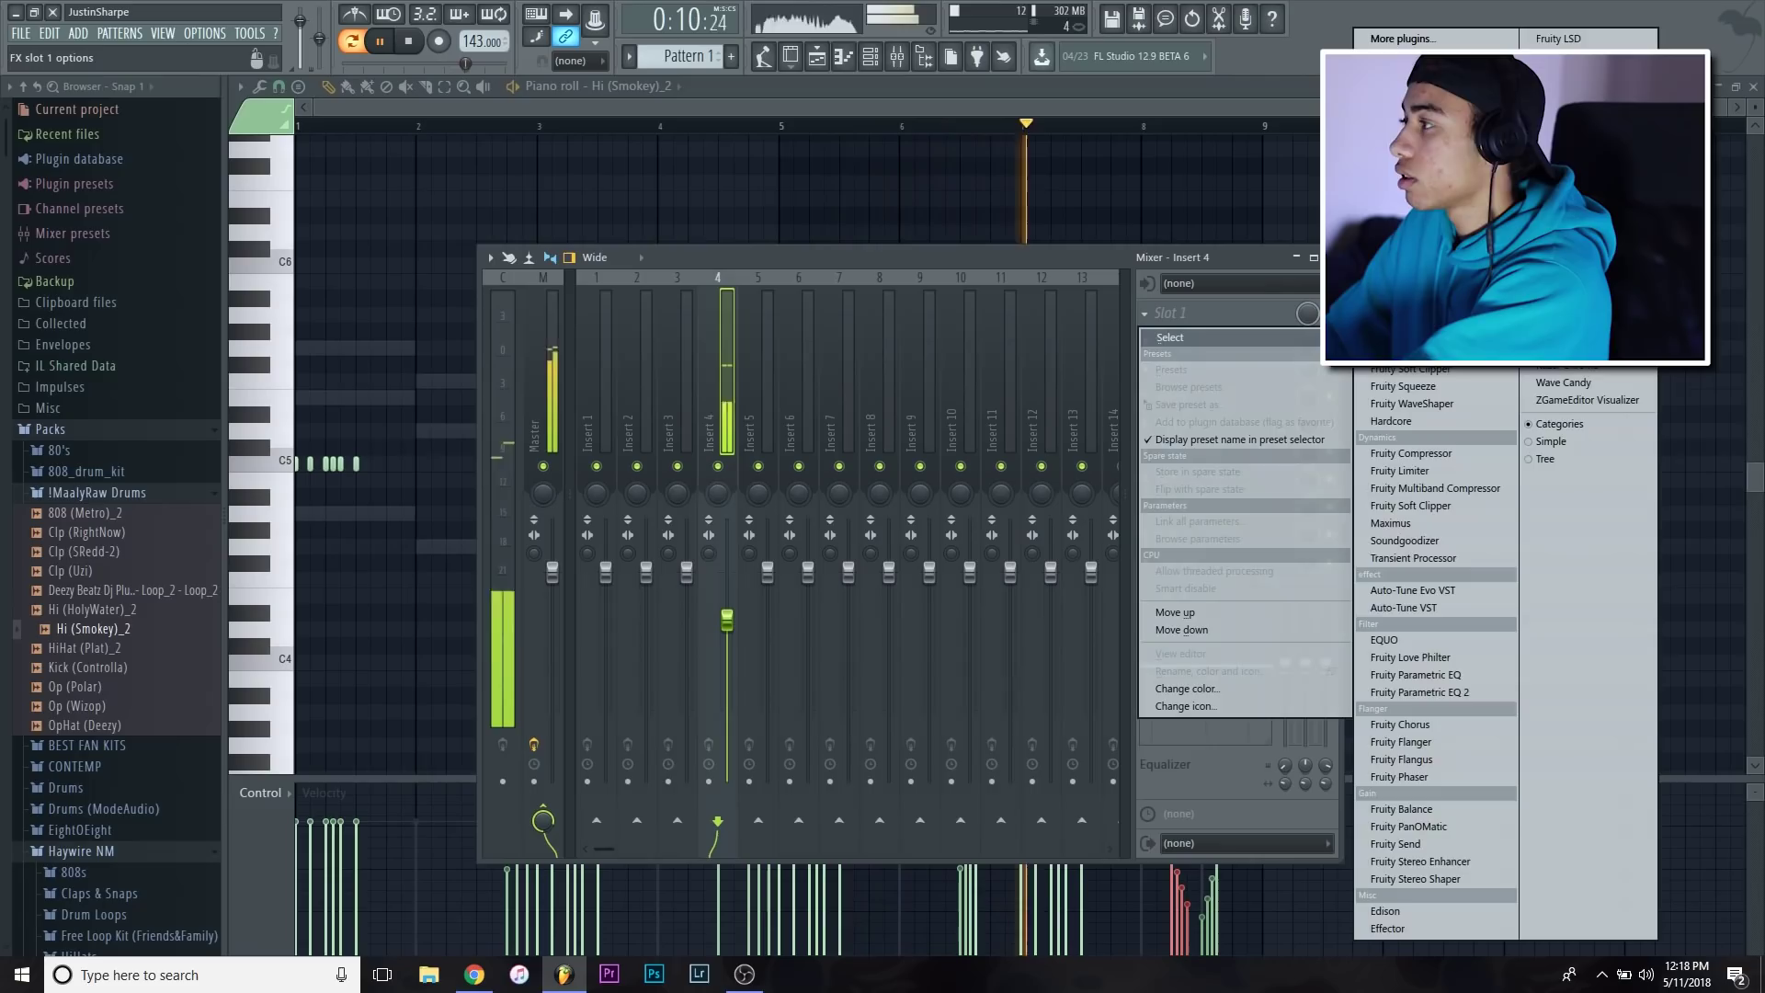
click(1404, 301)
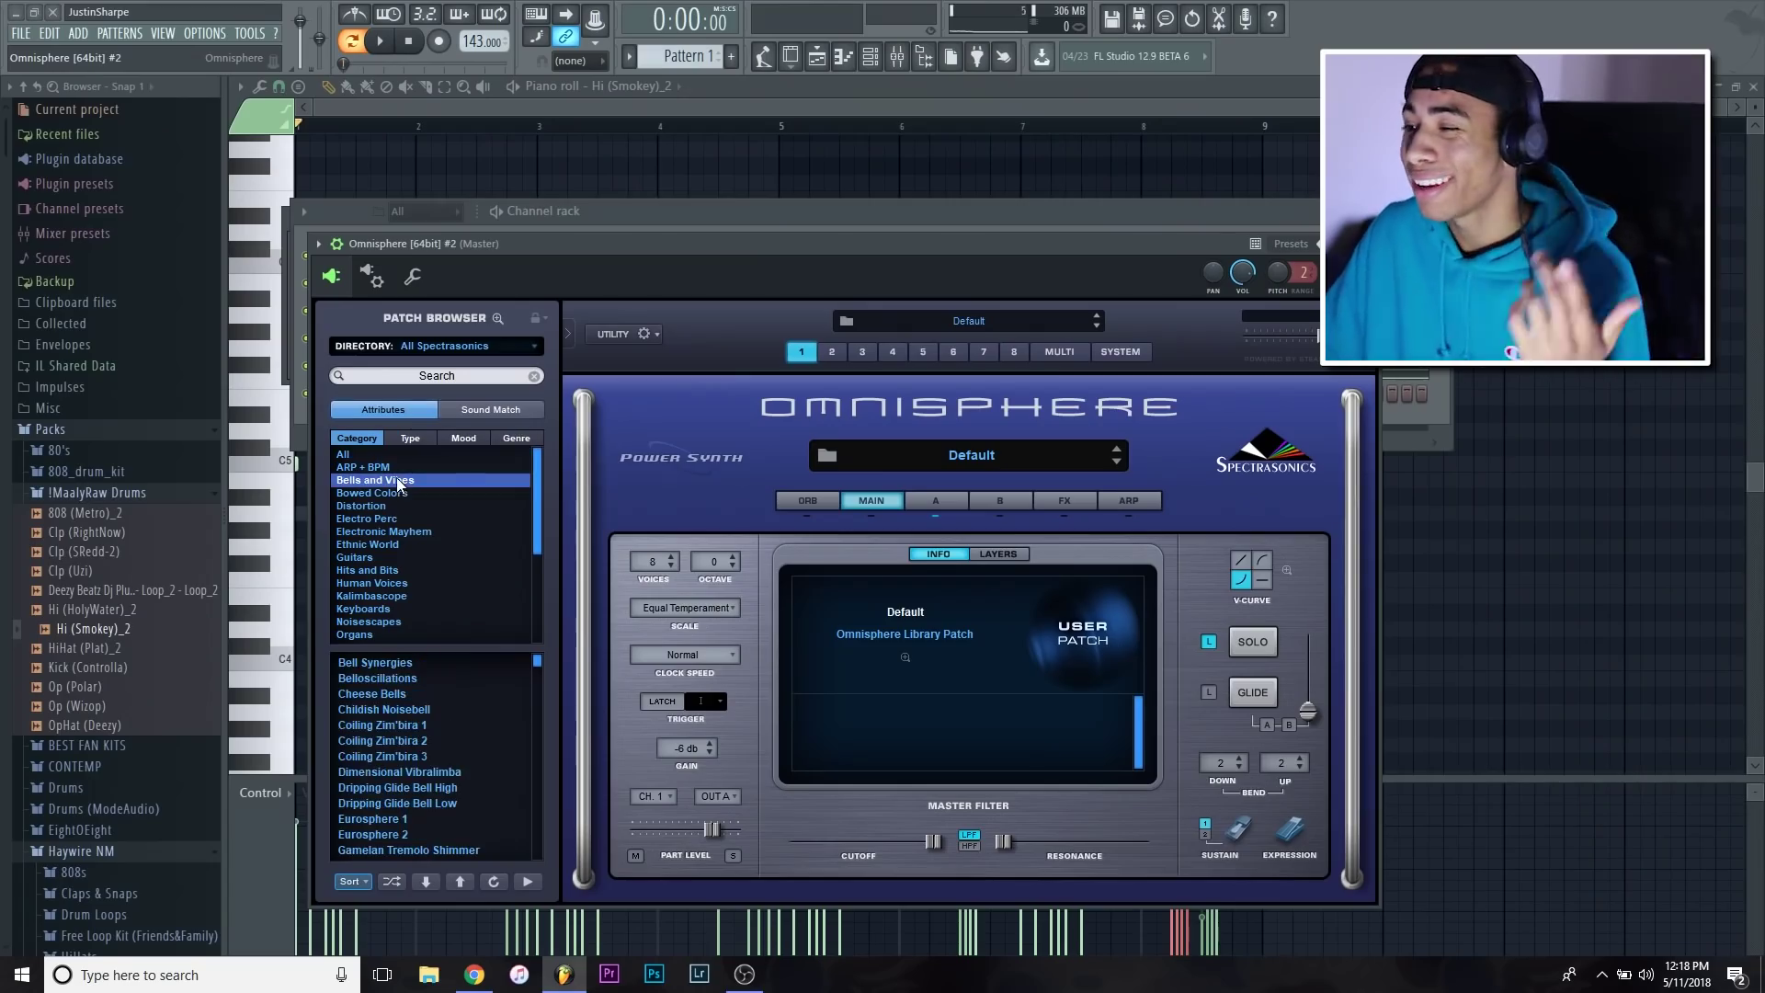
Load a patch from the Bells and Vibes category in the second Omnisphere
scroll(412, 762, down, 3)
click(386, 771)
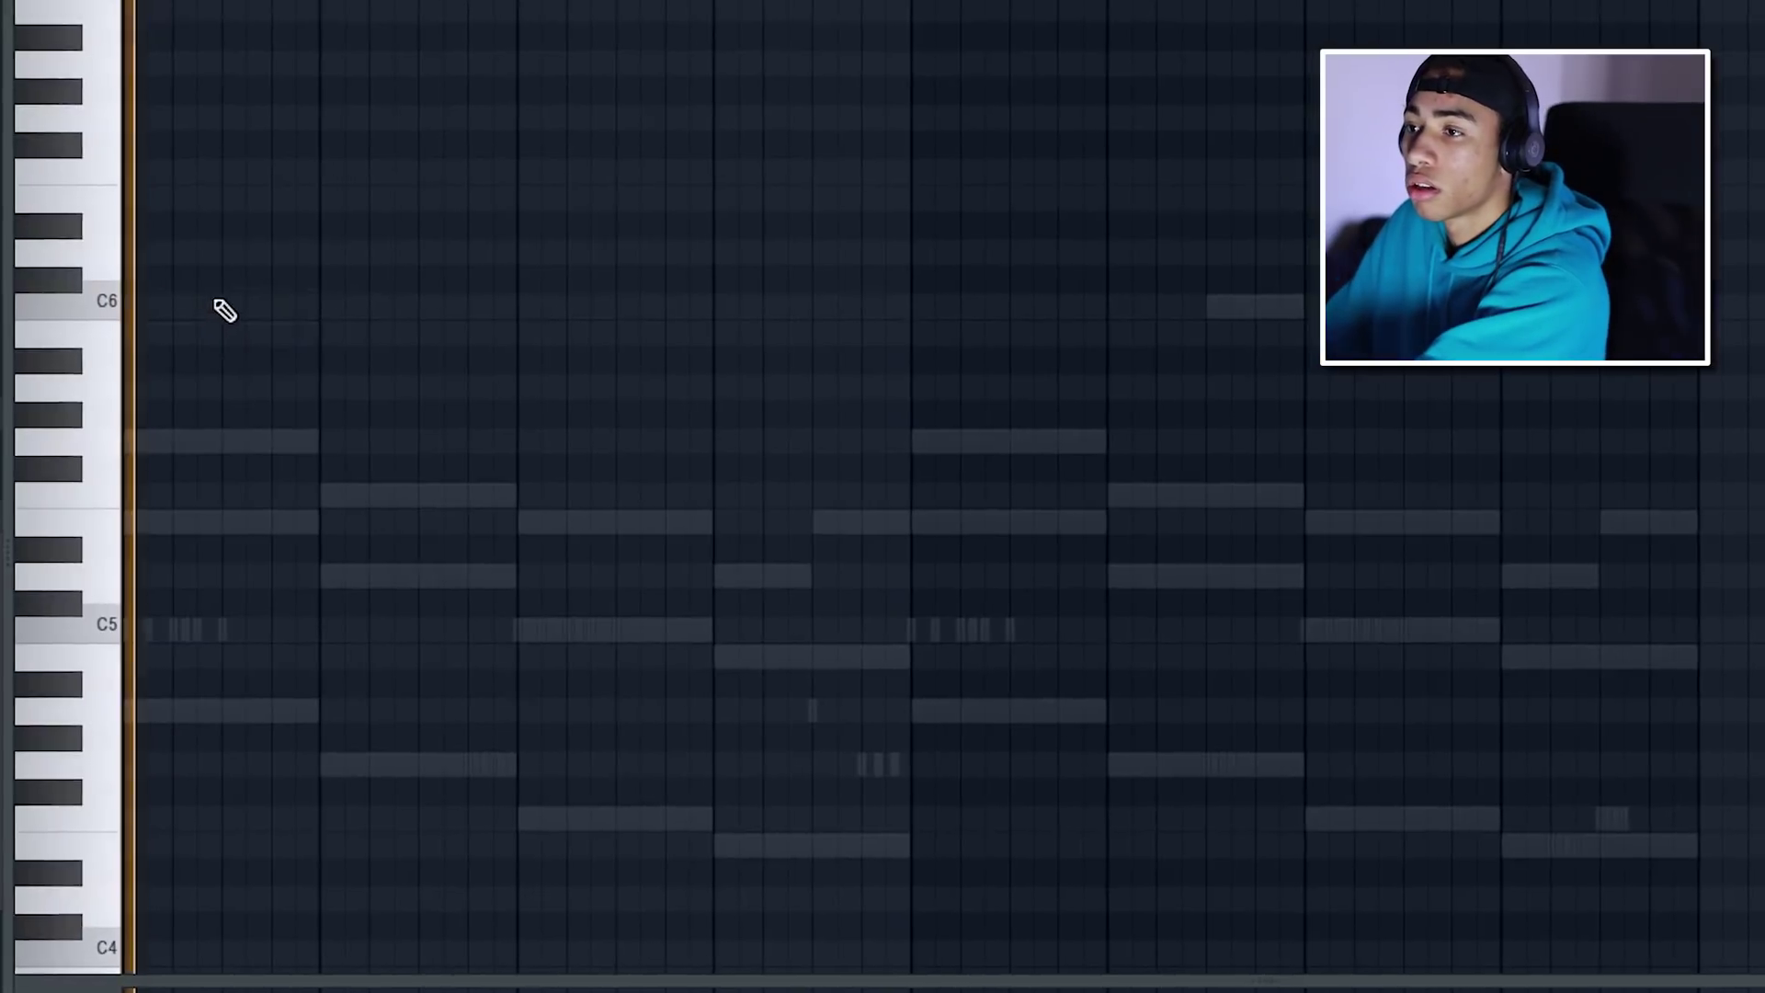
Draw a counter-melody of half-bar notes C6, D6, A5 and G5 in the second half of bars 1 to 4
click(189, 303)
drag(347, 303, 230, 305)
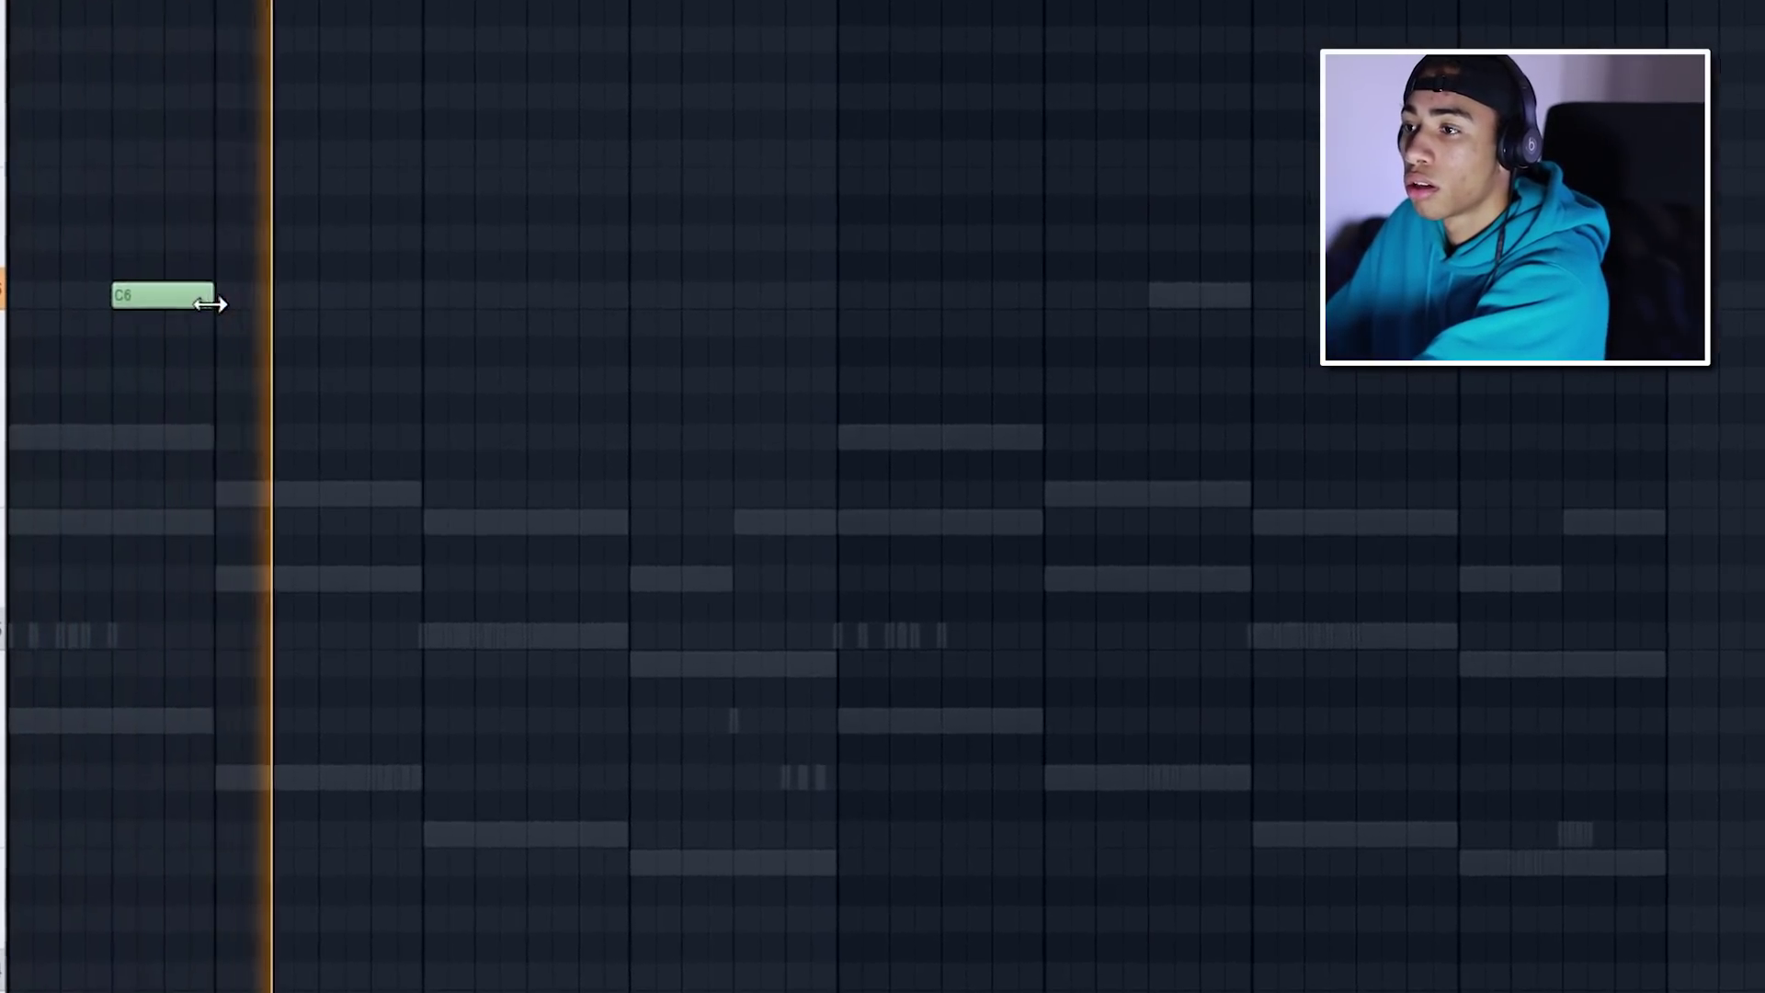
click(347, 245)
key(space)
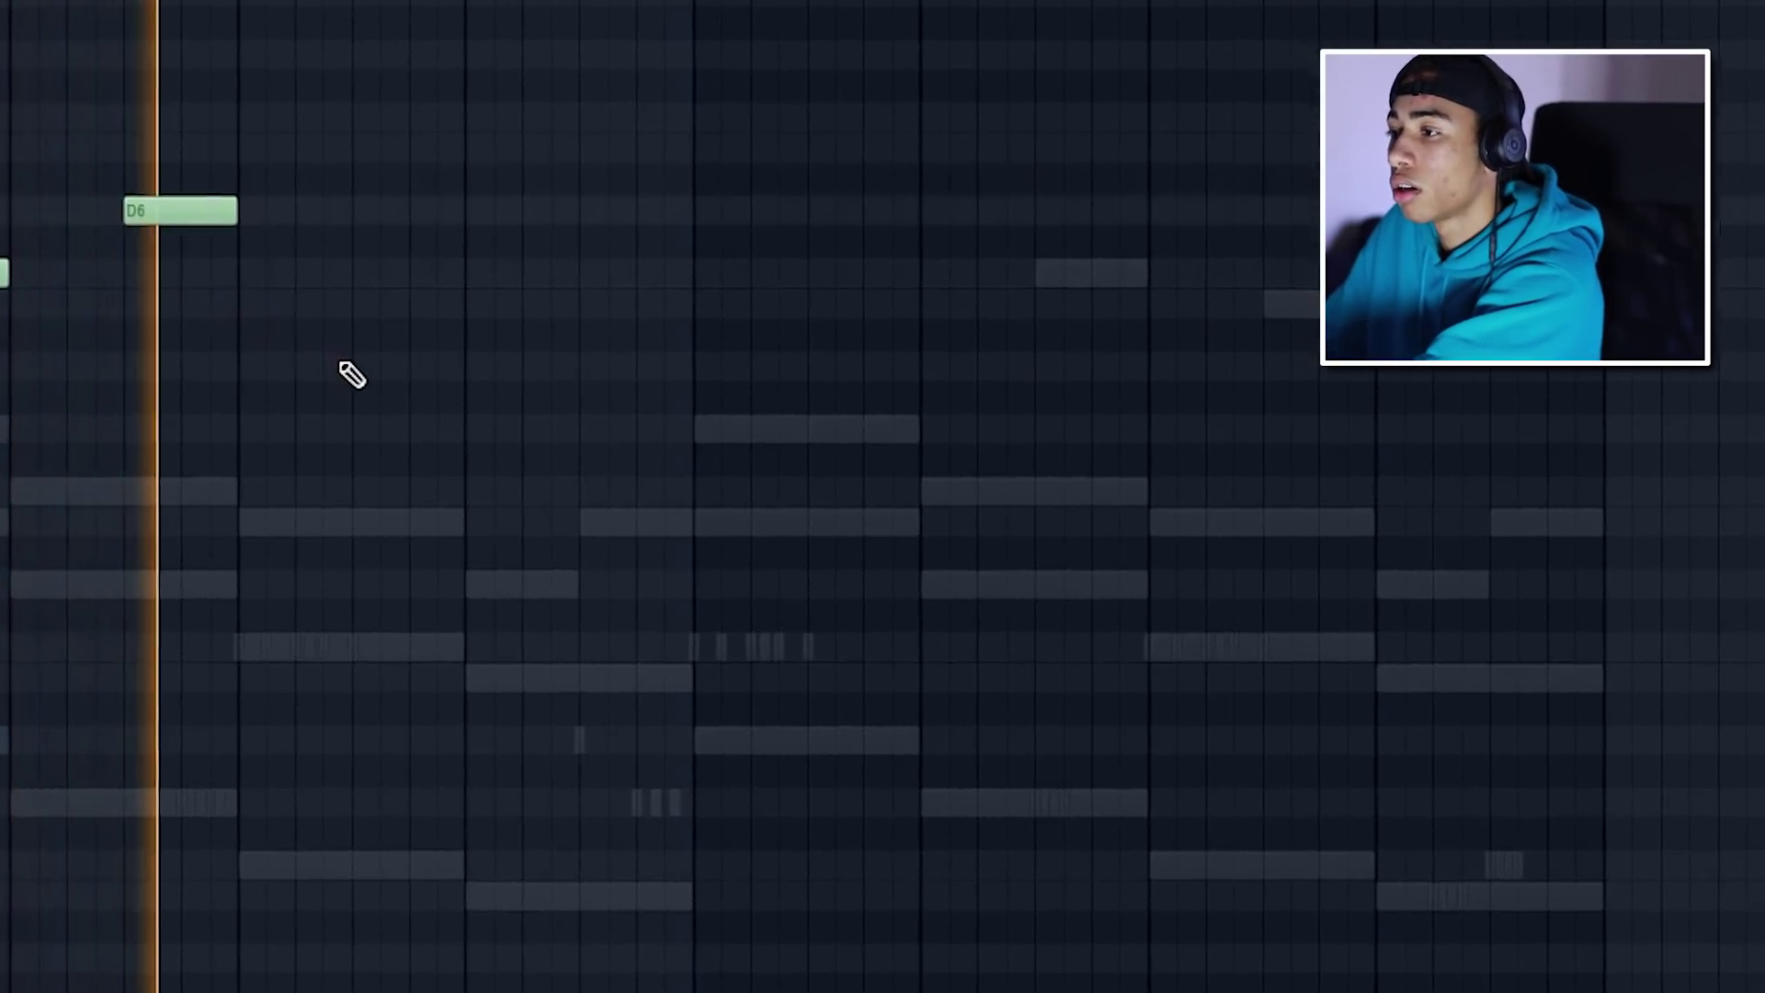
click(347, 373)
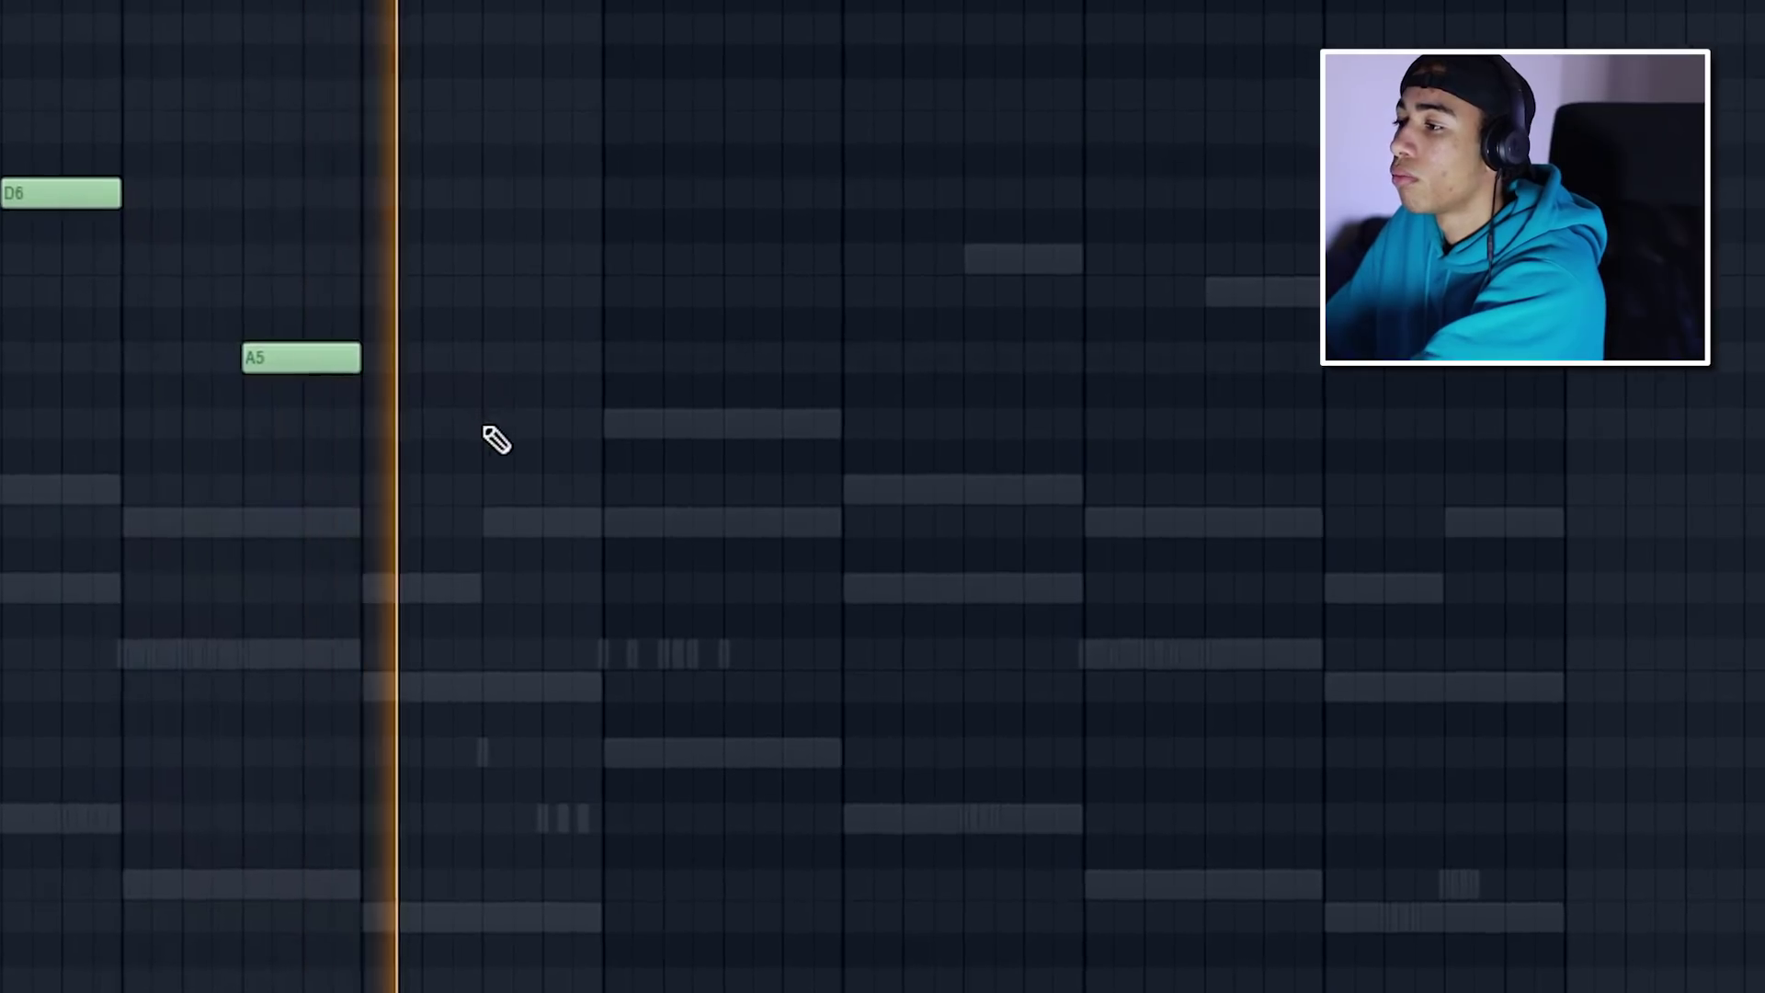
click(512, 434)
Copy the four melody notes to the second half of bars 5 to 8
drag(636, 497, 0, 109)
drag(0, 266, 716, 237)
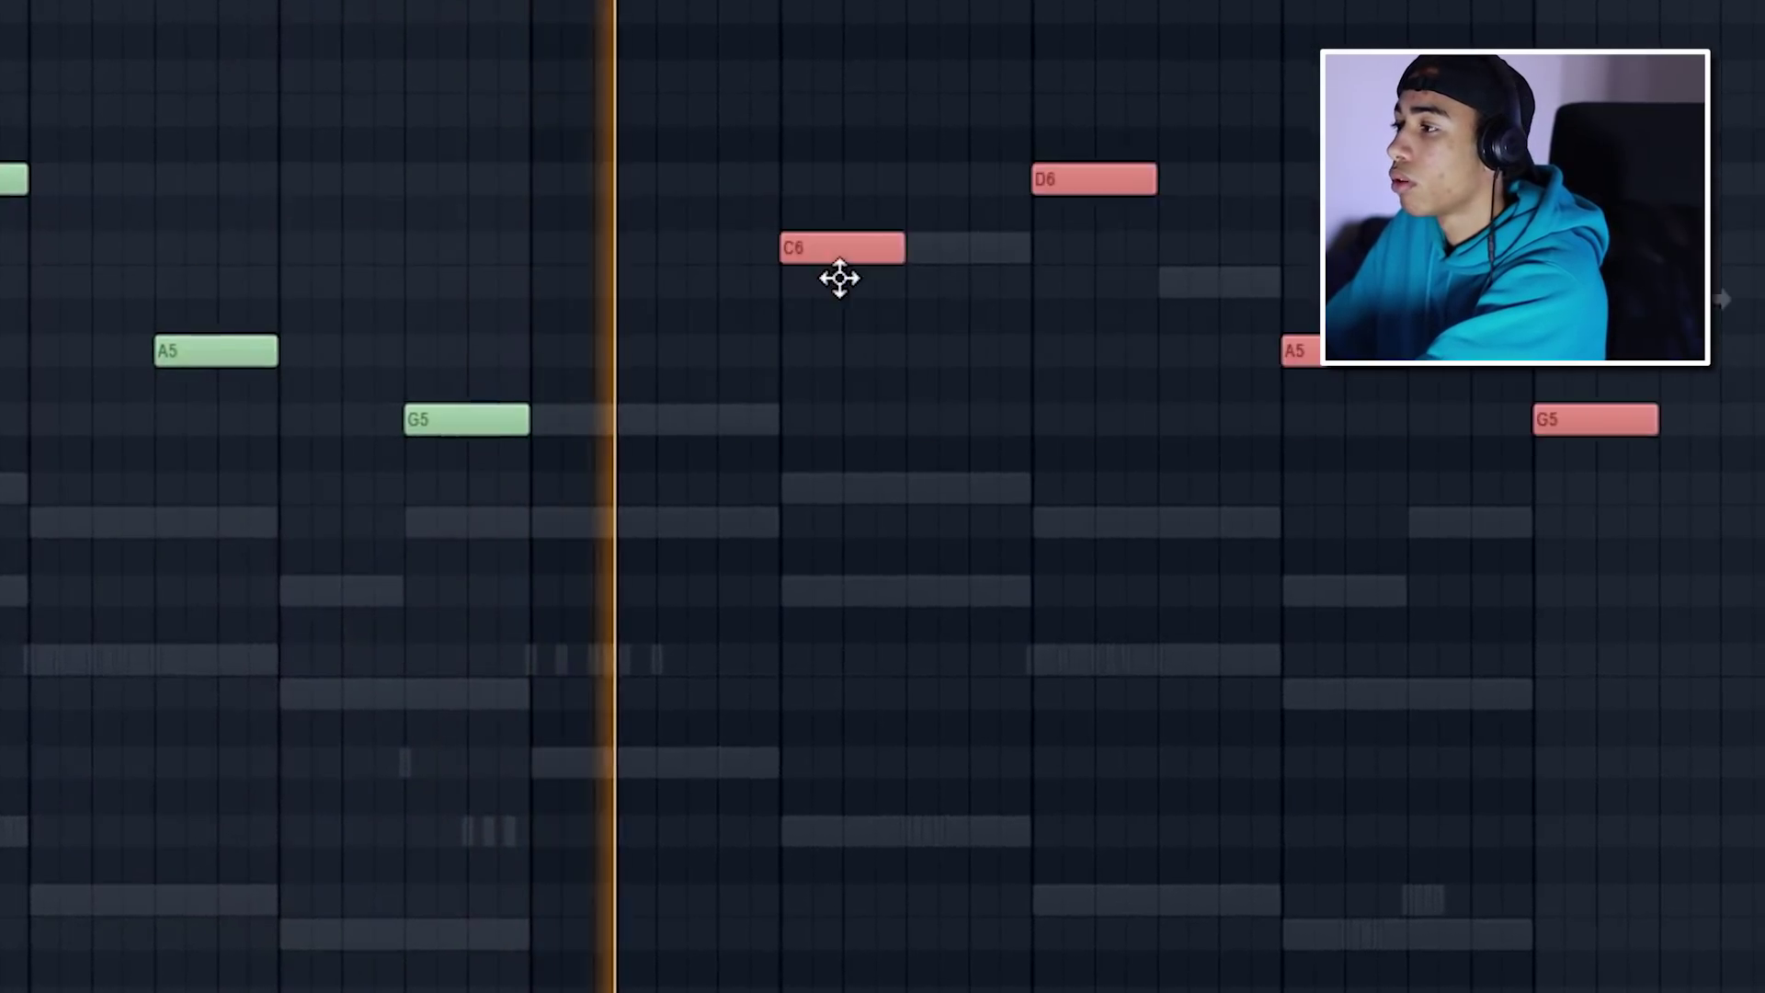
ctrl+click(754, 178)
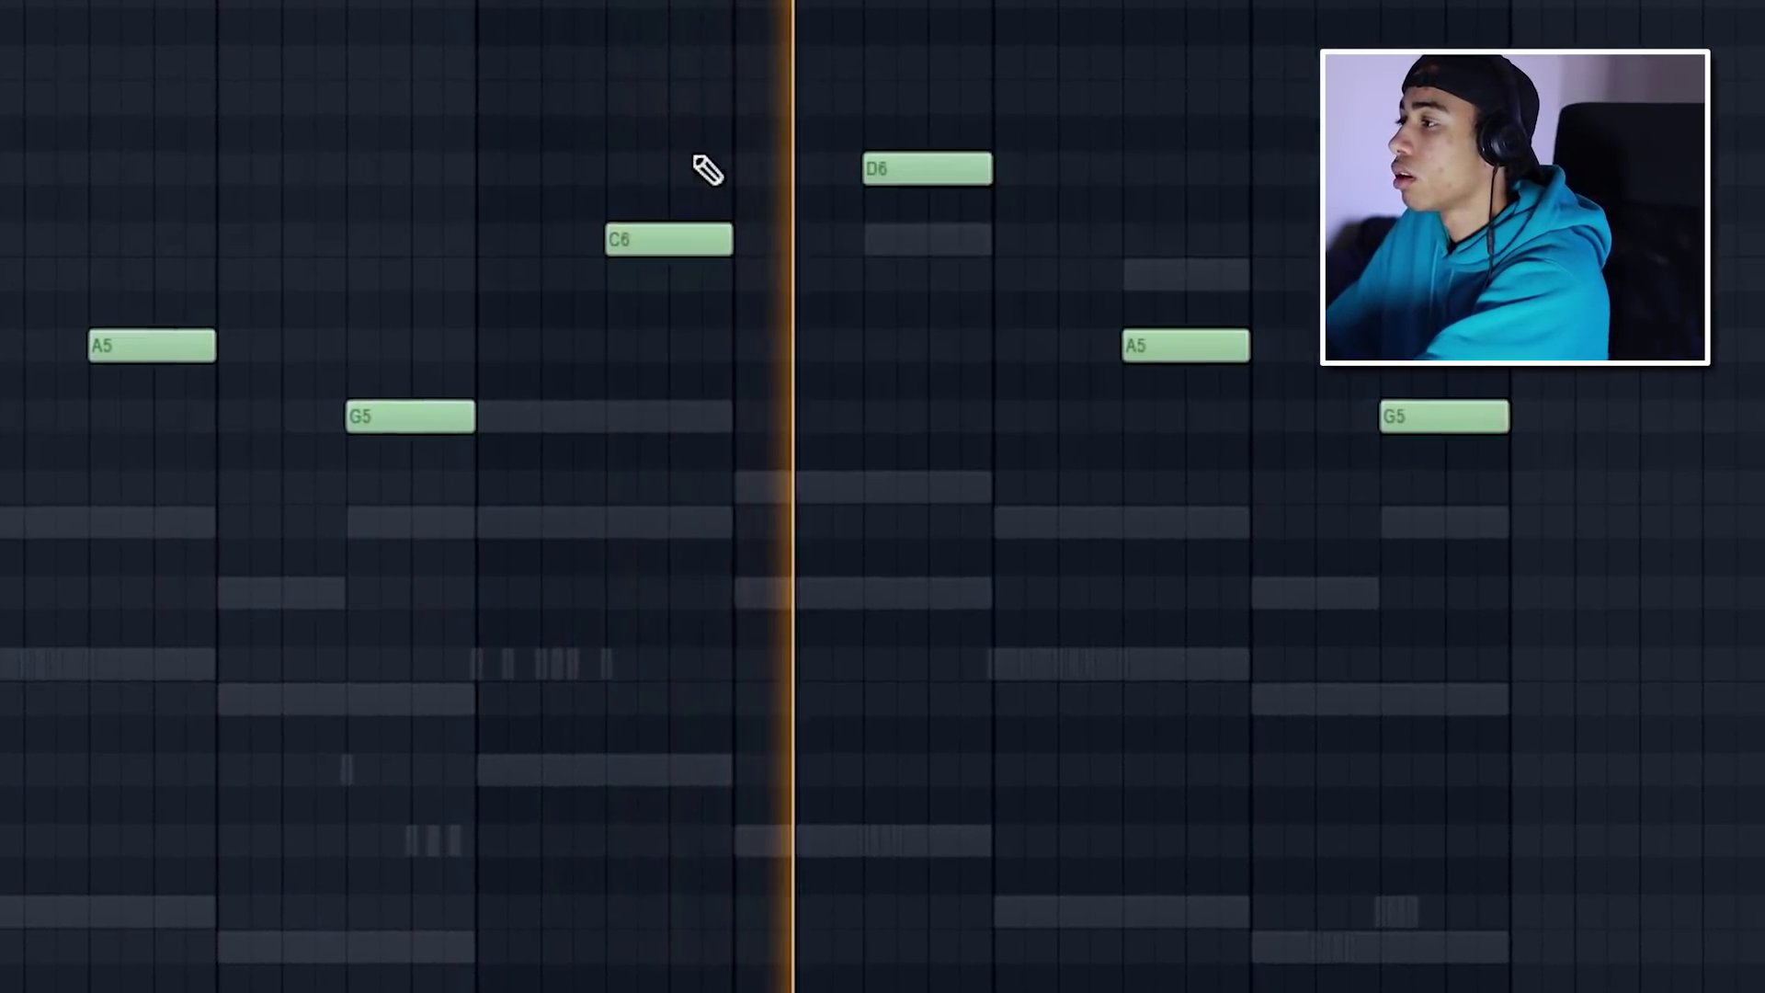
Lengthen the melody notes to one bar each, with the last ending at bar 9, and raise the melody an octave
drag(1675, 680, 0, 0)
drag(0, 165, 69, 165)
key(ctrl+d)
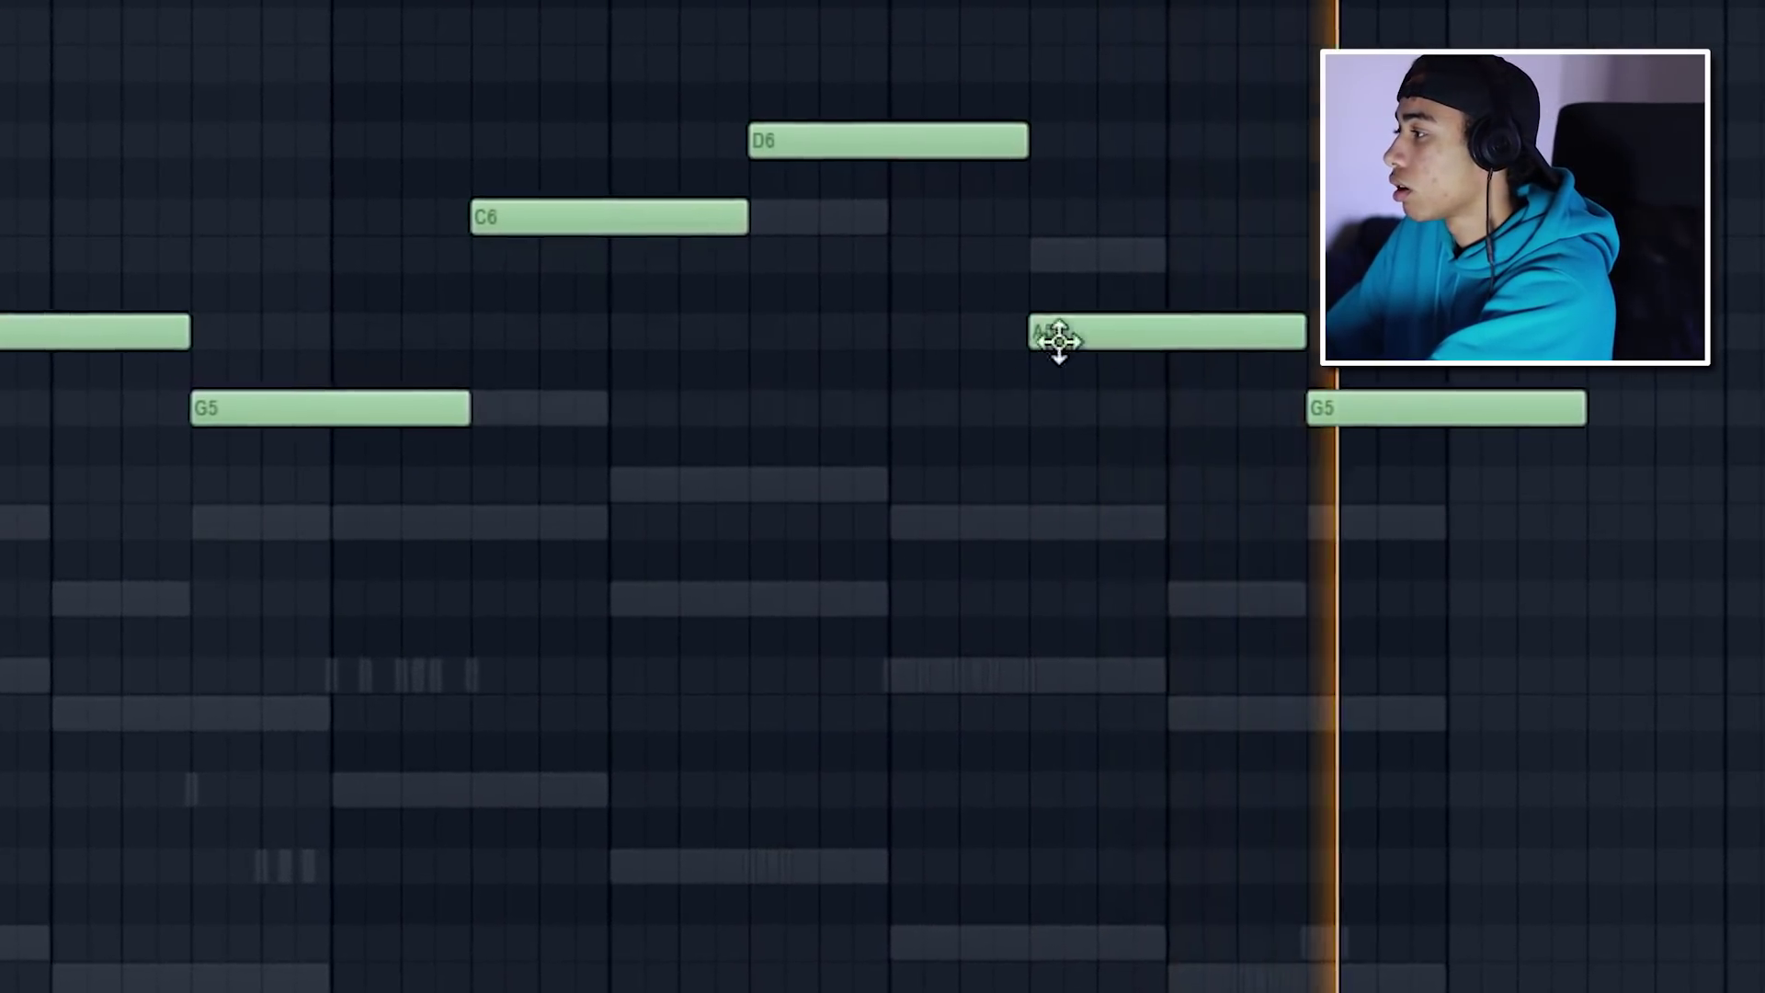
drag(1579, 405, 1458, 405)
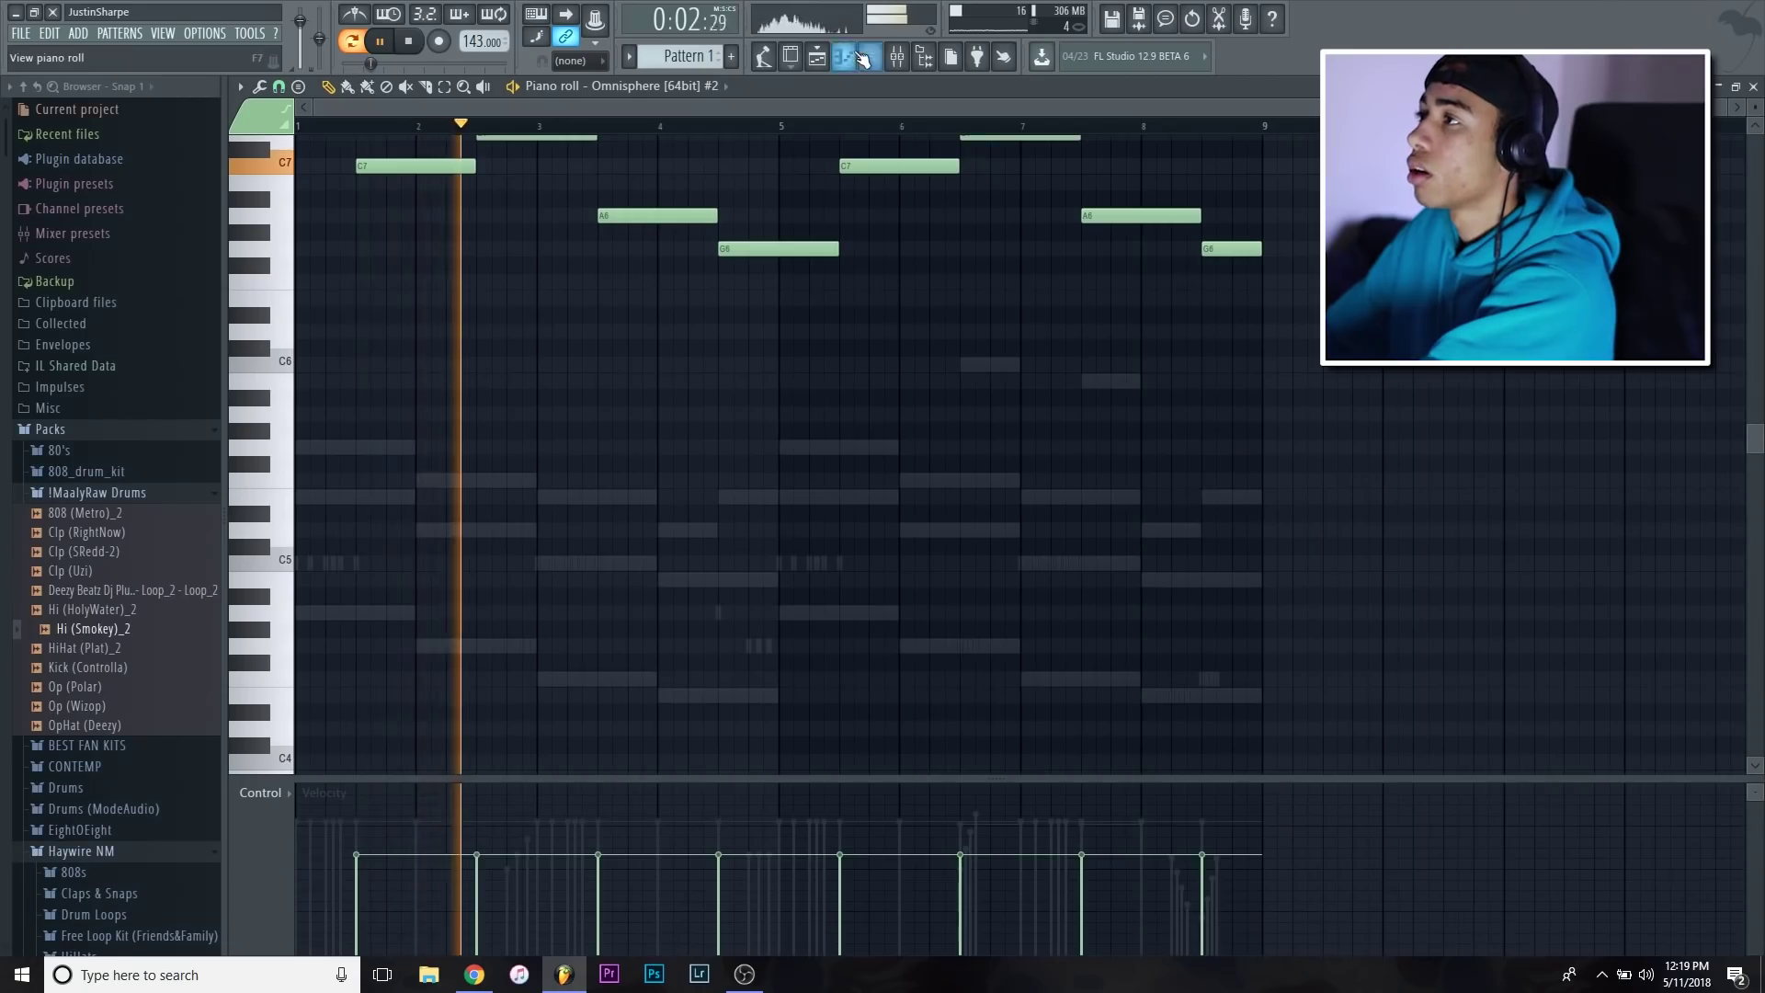
Route the second Omnisphere channel to mixer insert 9 and open the mixer
click(868, 57)
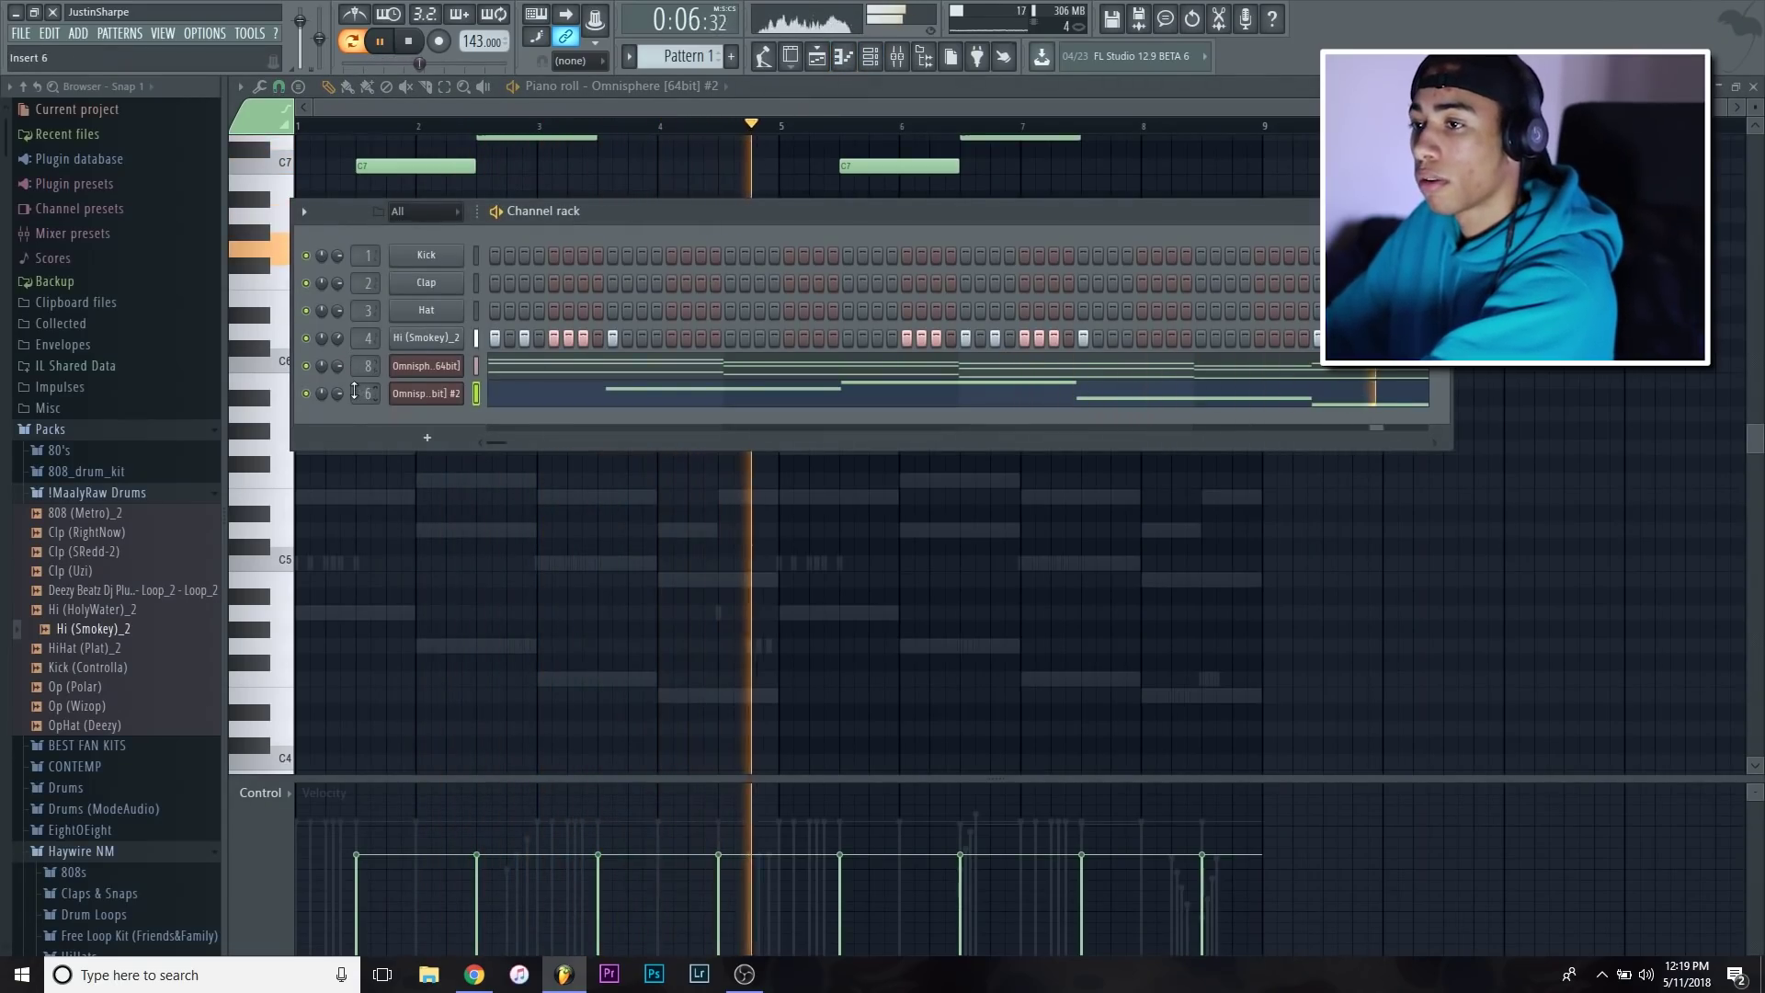
click(905, 62)
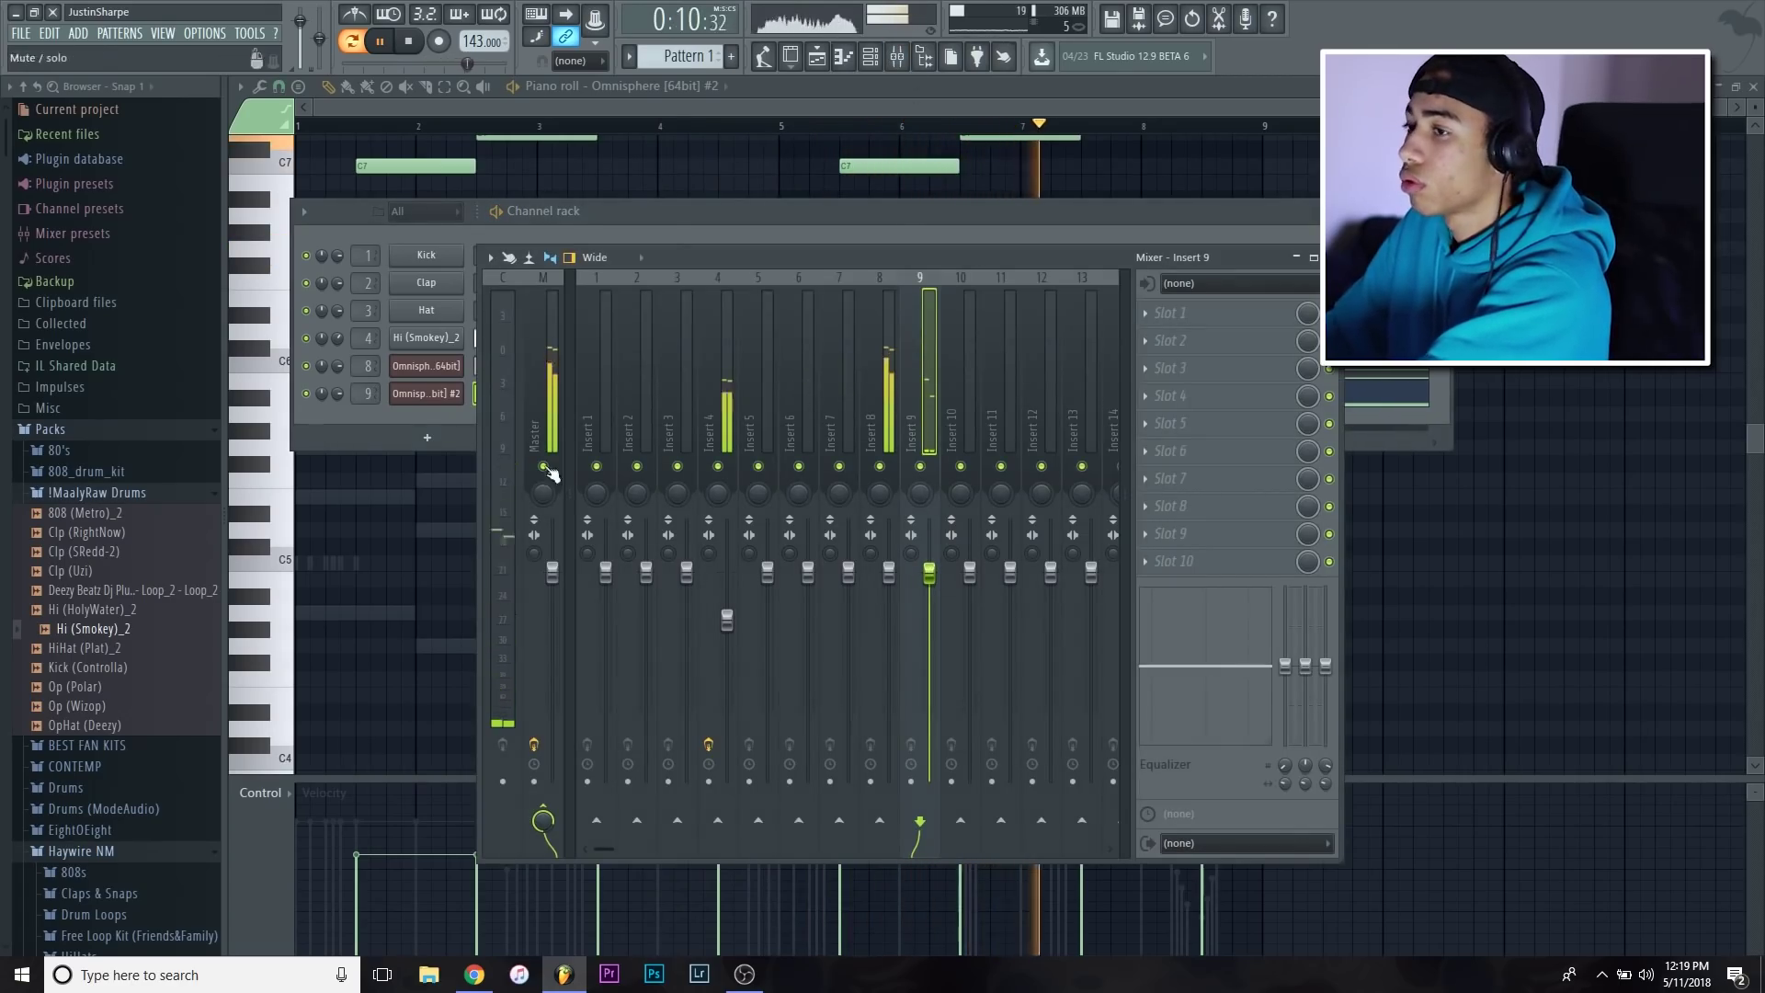
Add a third Omnisphere channel and try the Lush Supersaw Phaser 1 patch from the Pads + Strings category
click(401, 438)
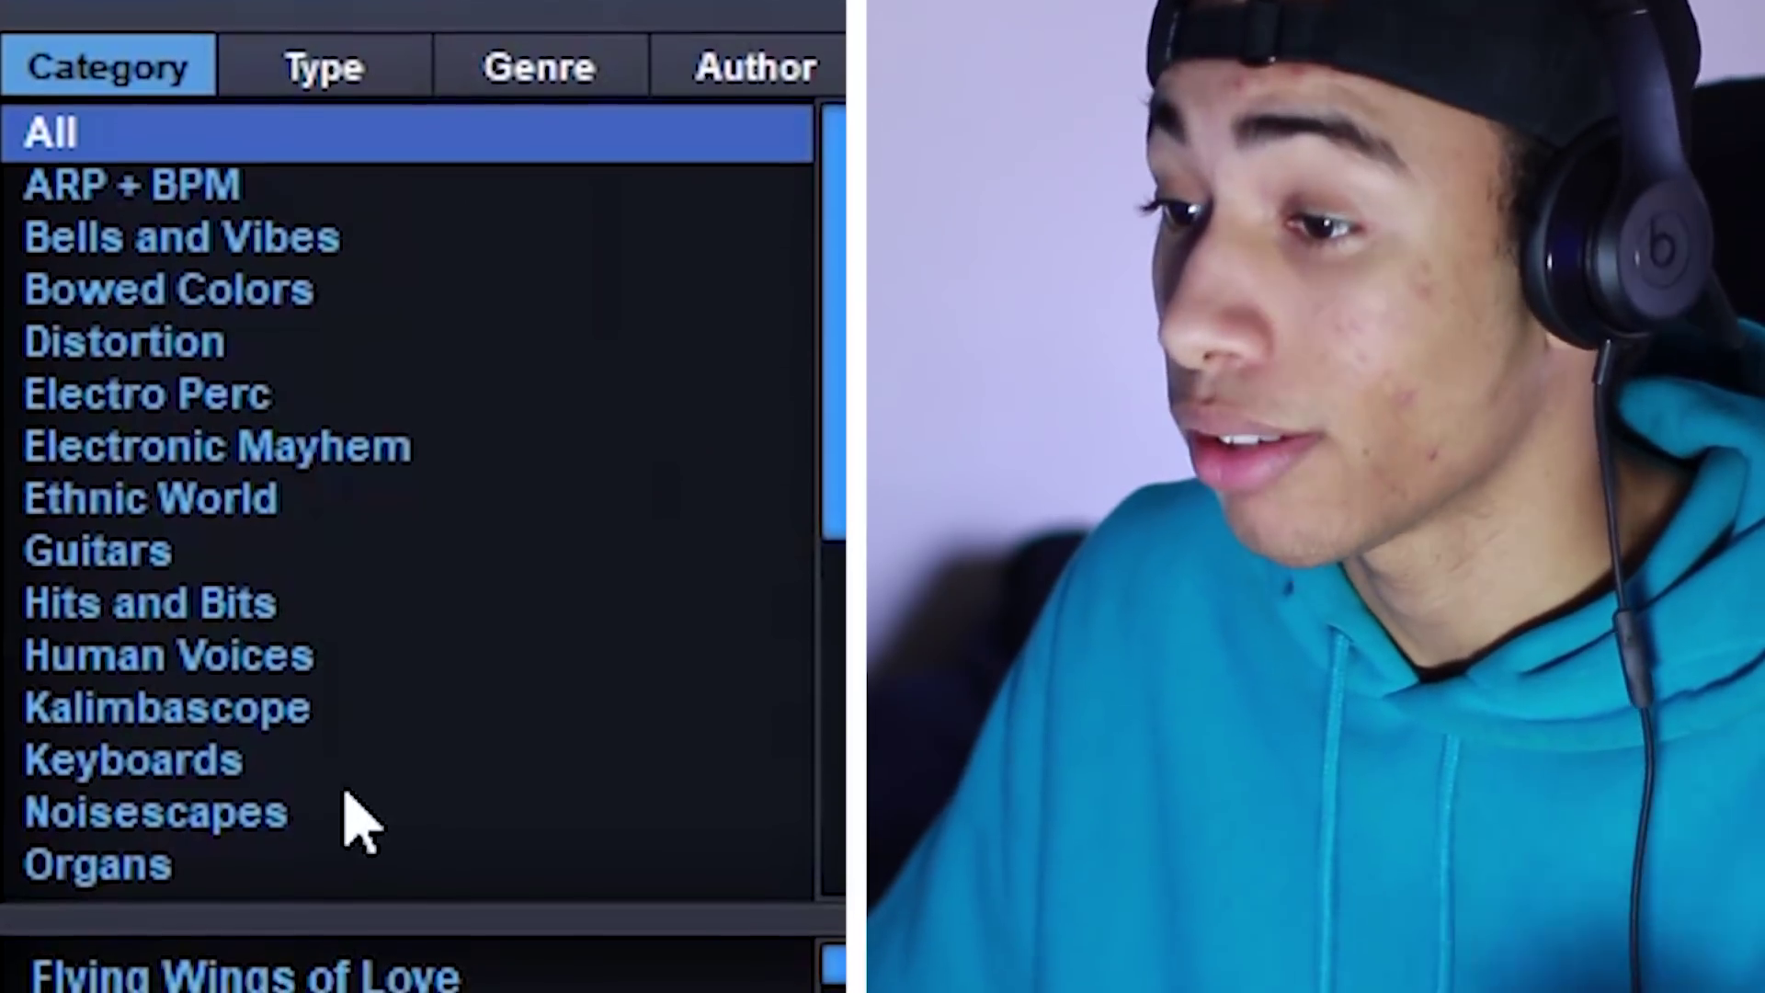
scroll(355, 819, down, 4)
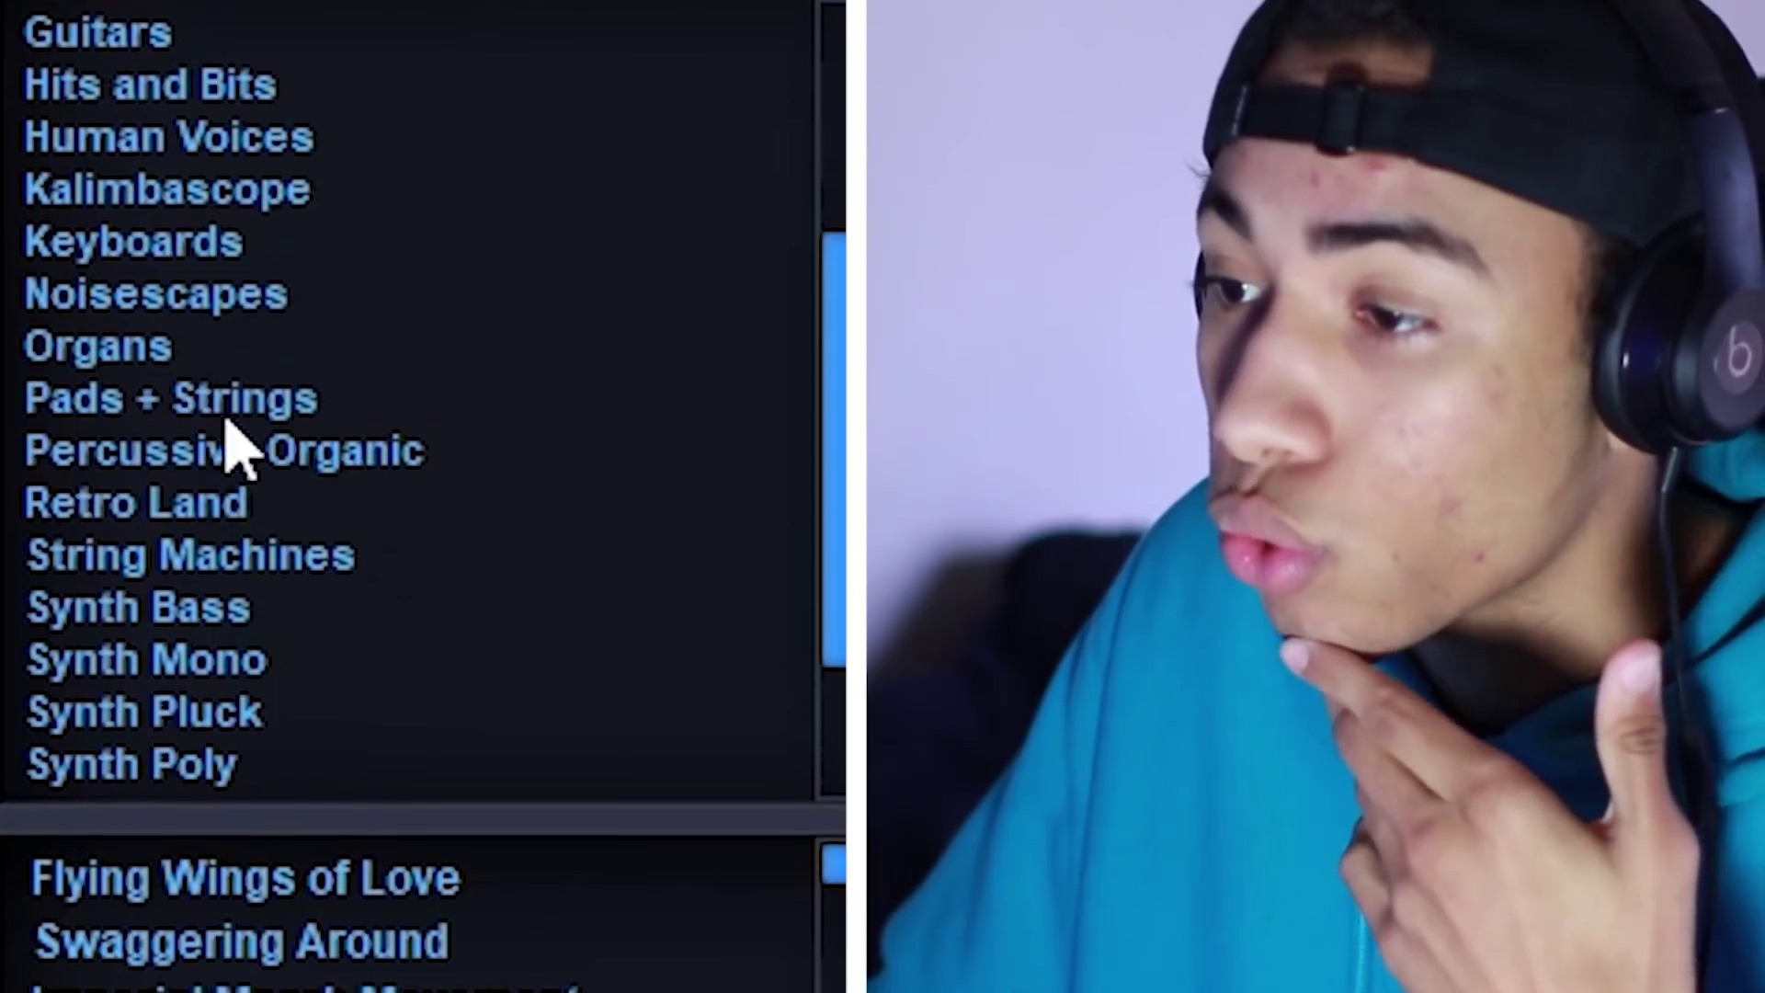
click(225, 442)
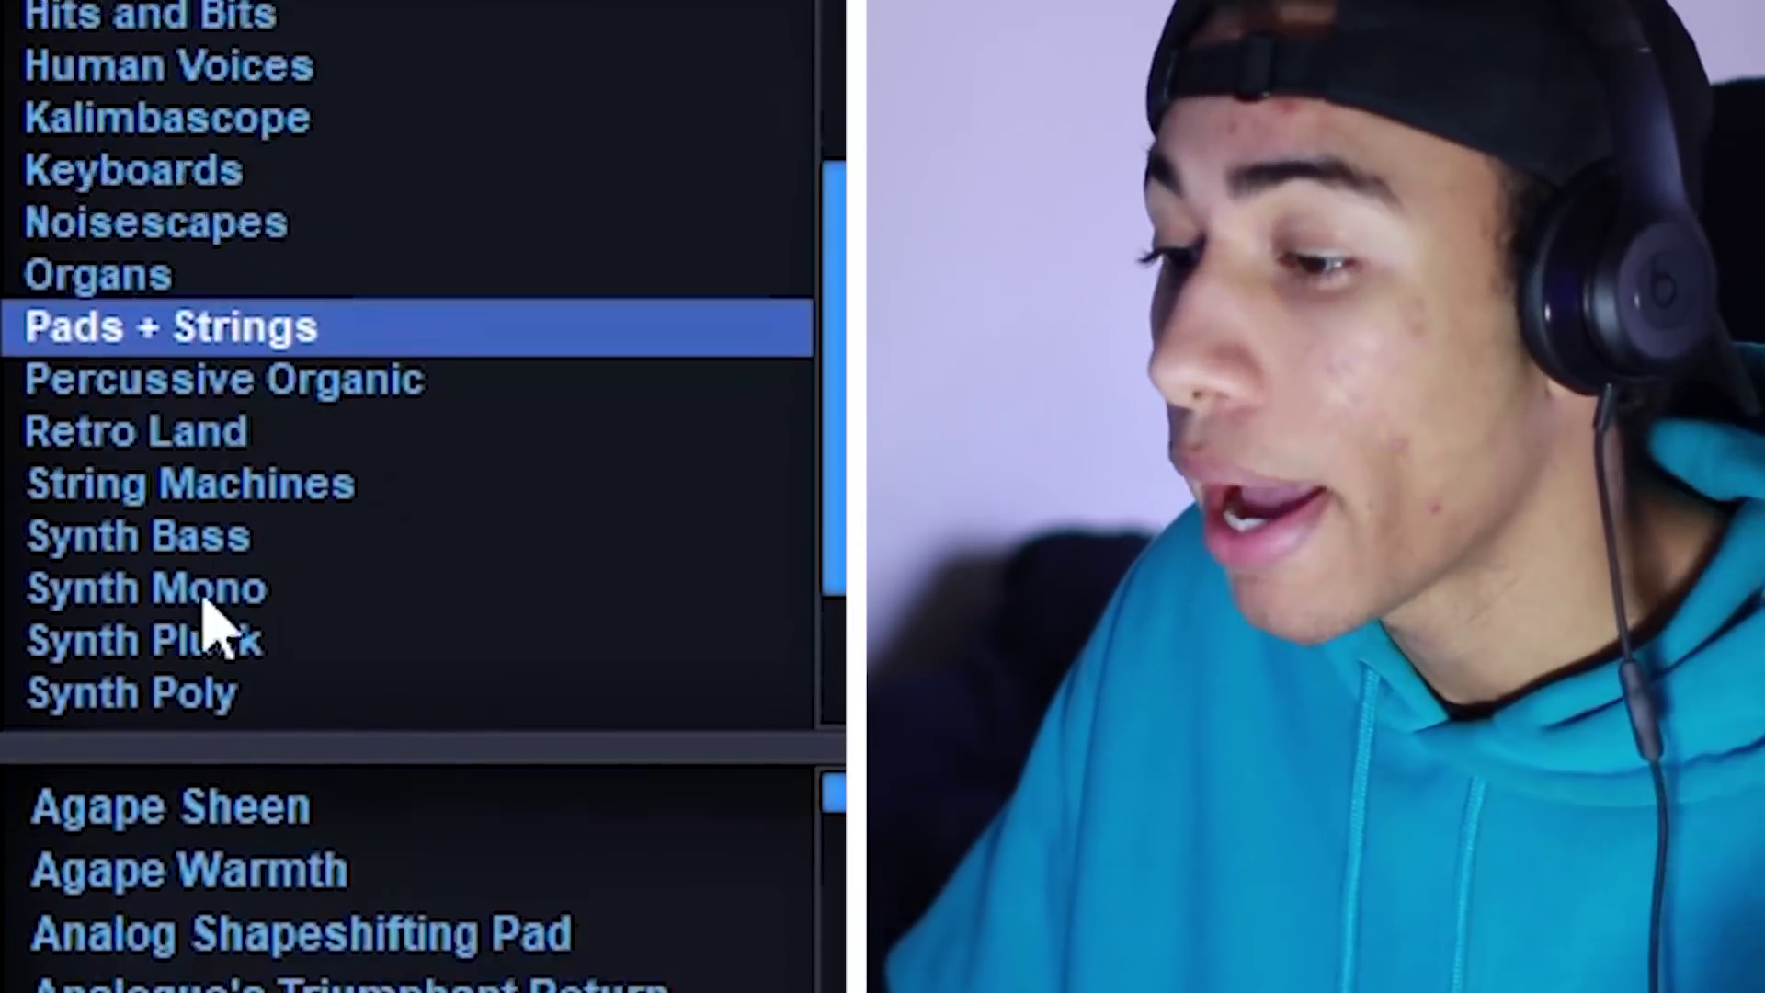
scroll(276, 685, down, 6)
click(350, 643)
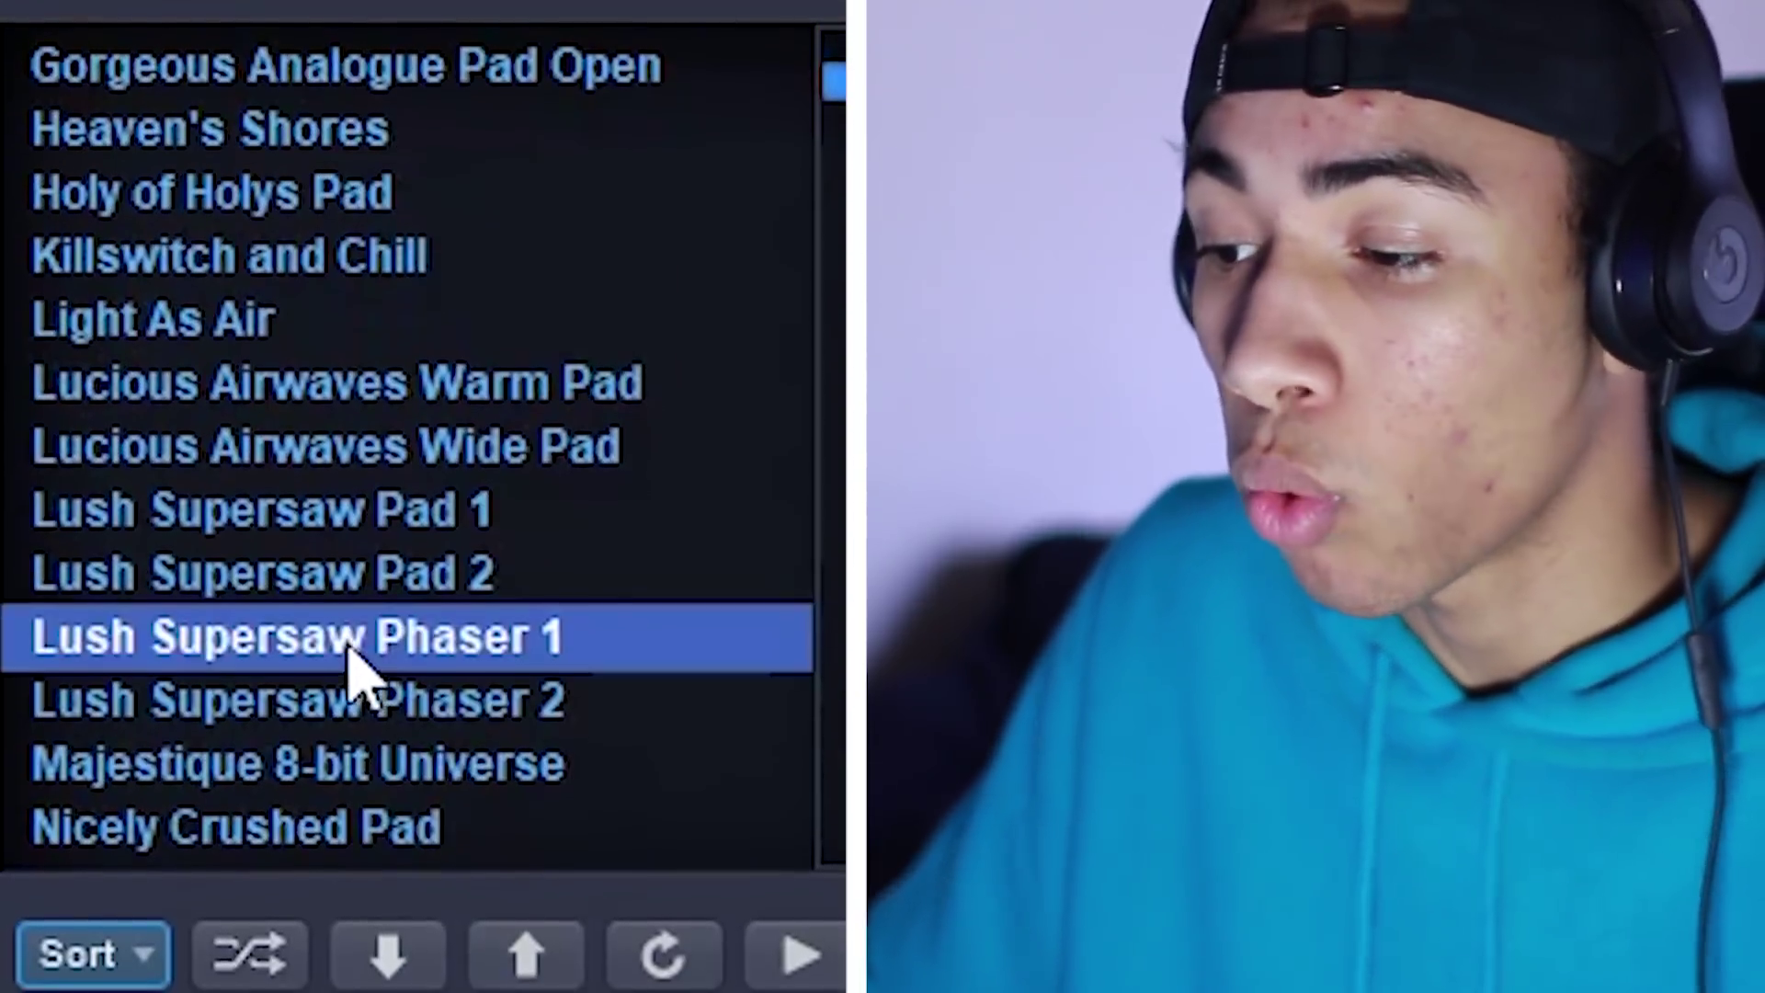
scroll(358, 607, down, 1)
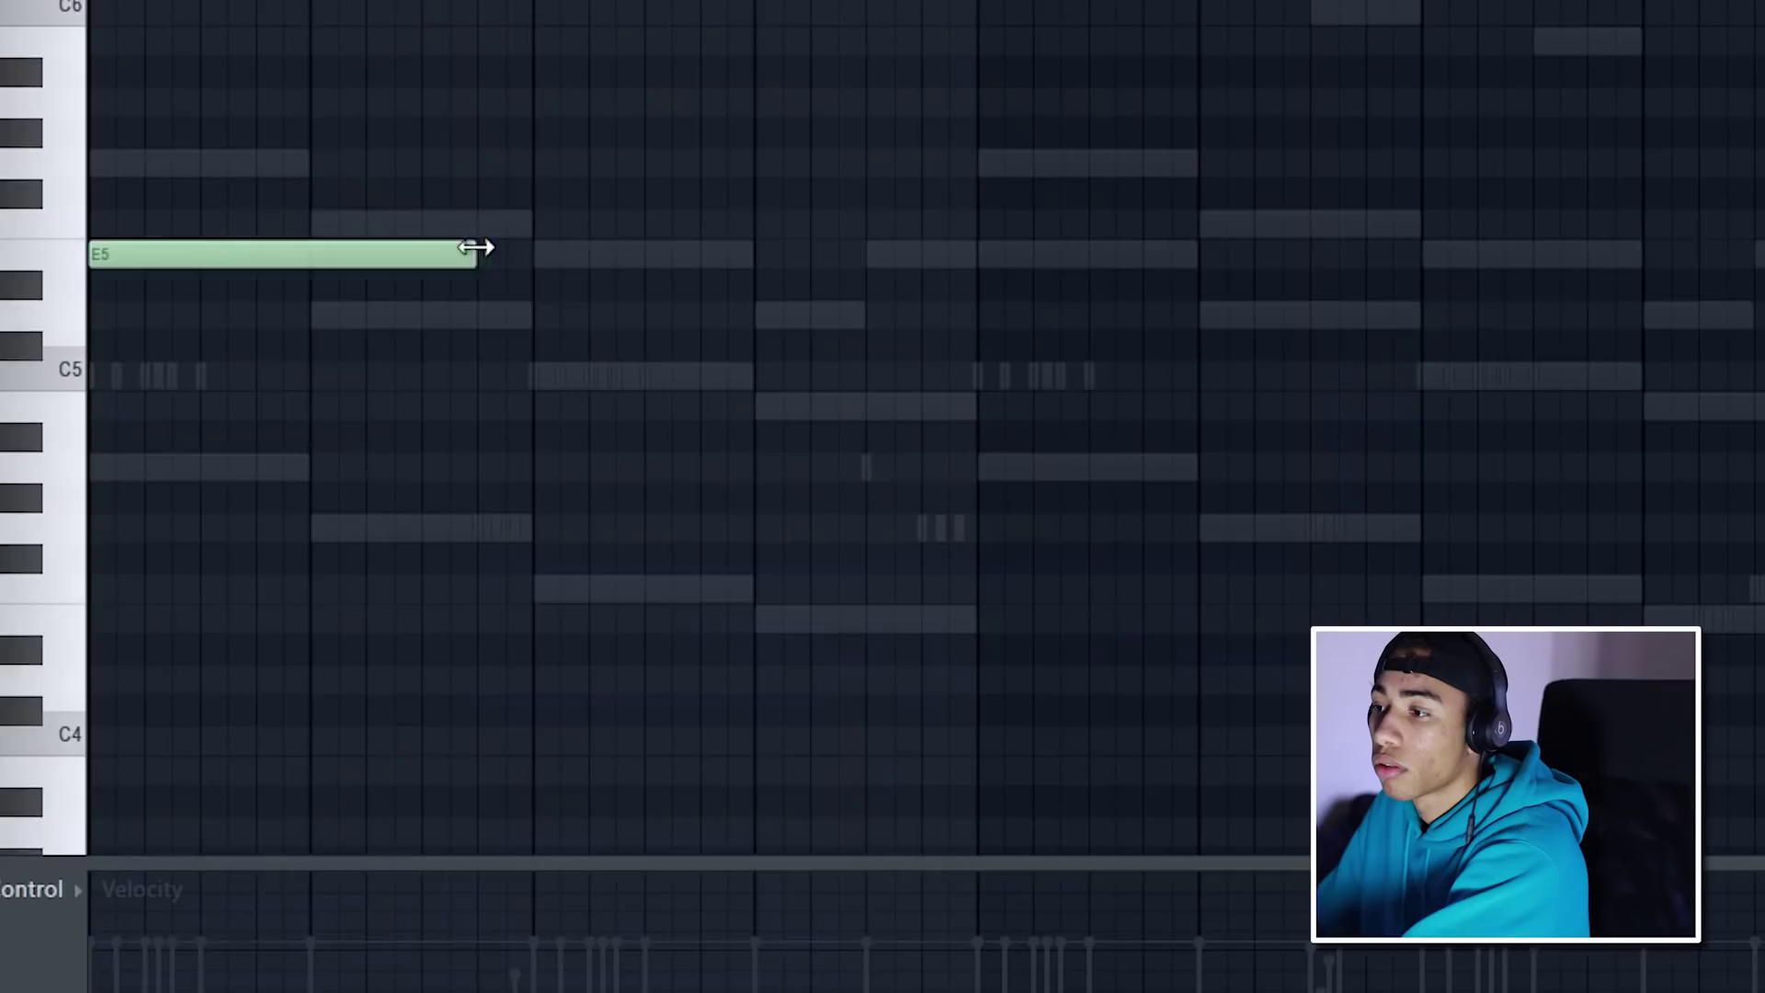
Draw two-bar pad notes E5, D5, G5 and D5 starting on bars 1, 3, 5 and 7
drag(481, 244, 532, 259)
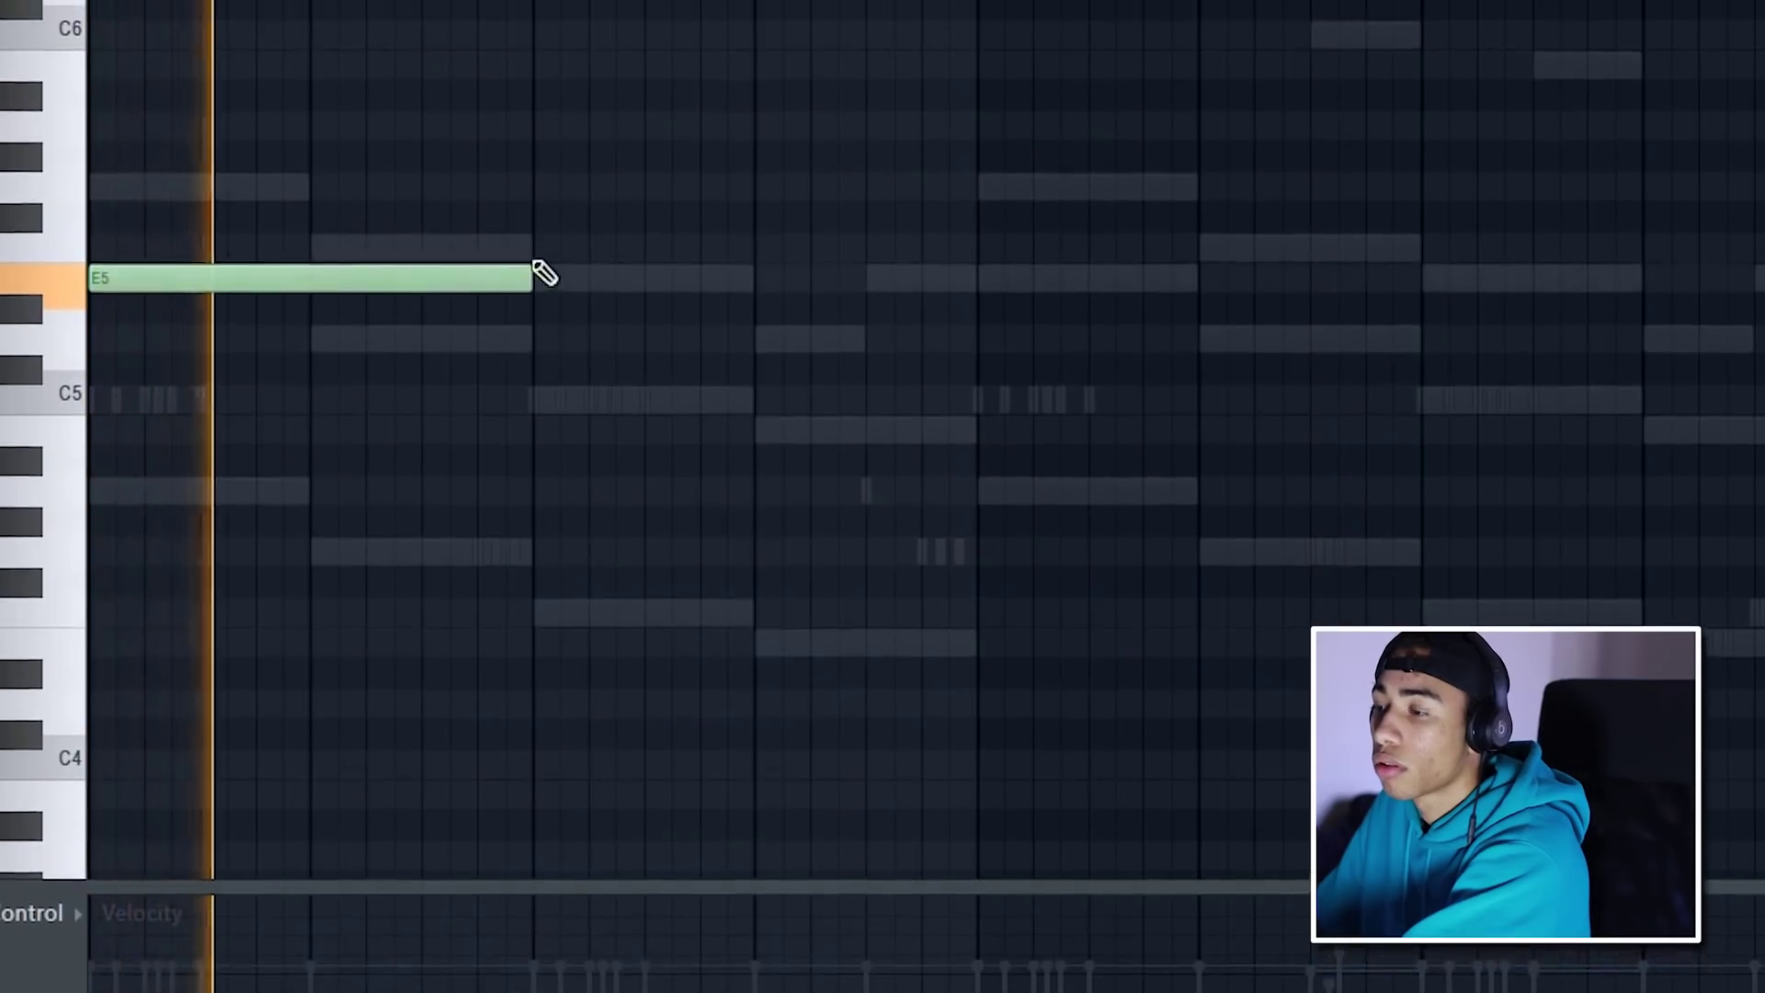
click(535, 352)
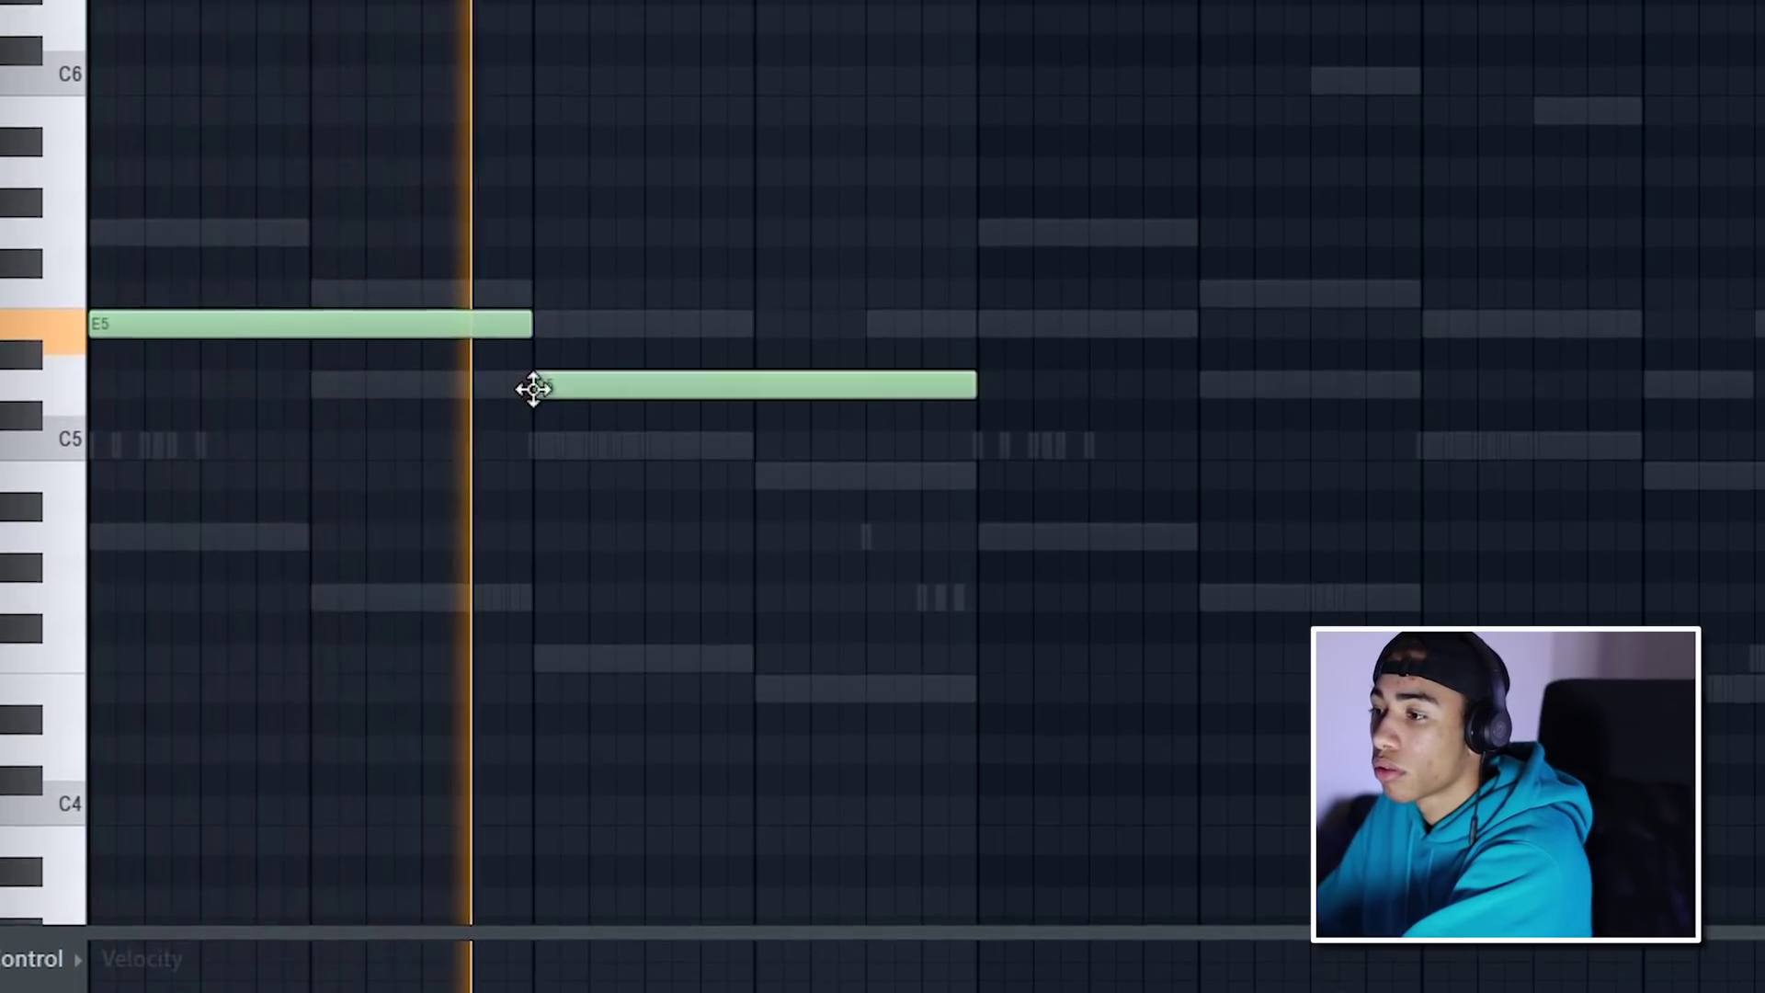
drag(1051, 471, 1002, 401)
click(980, 295)
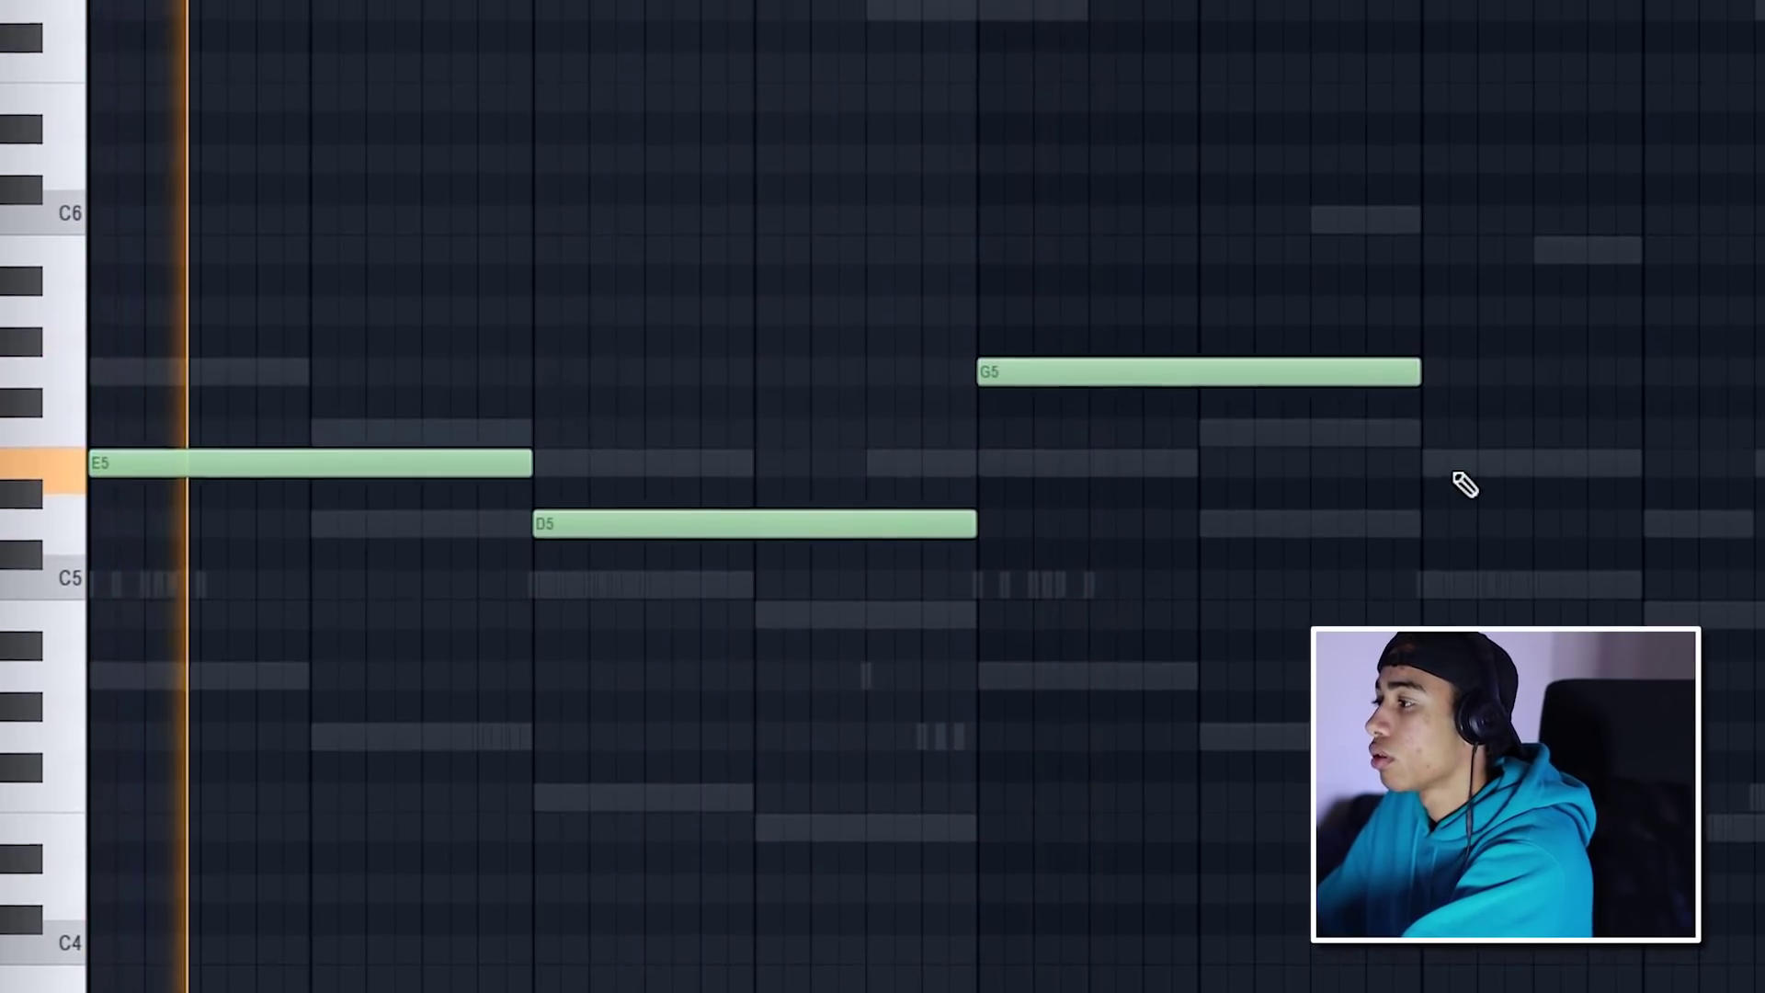
click(1425, 535)
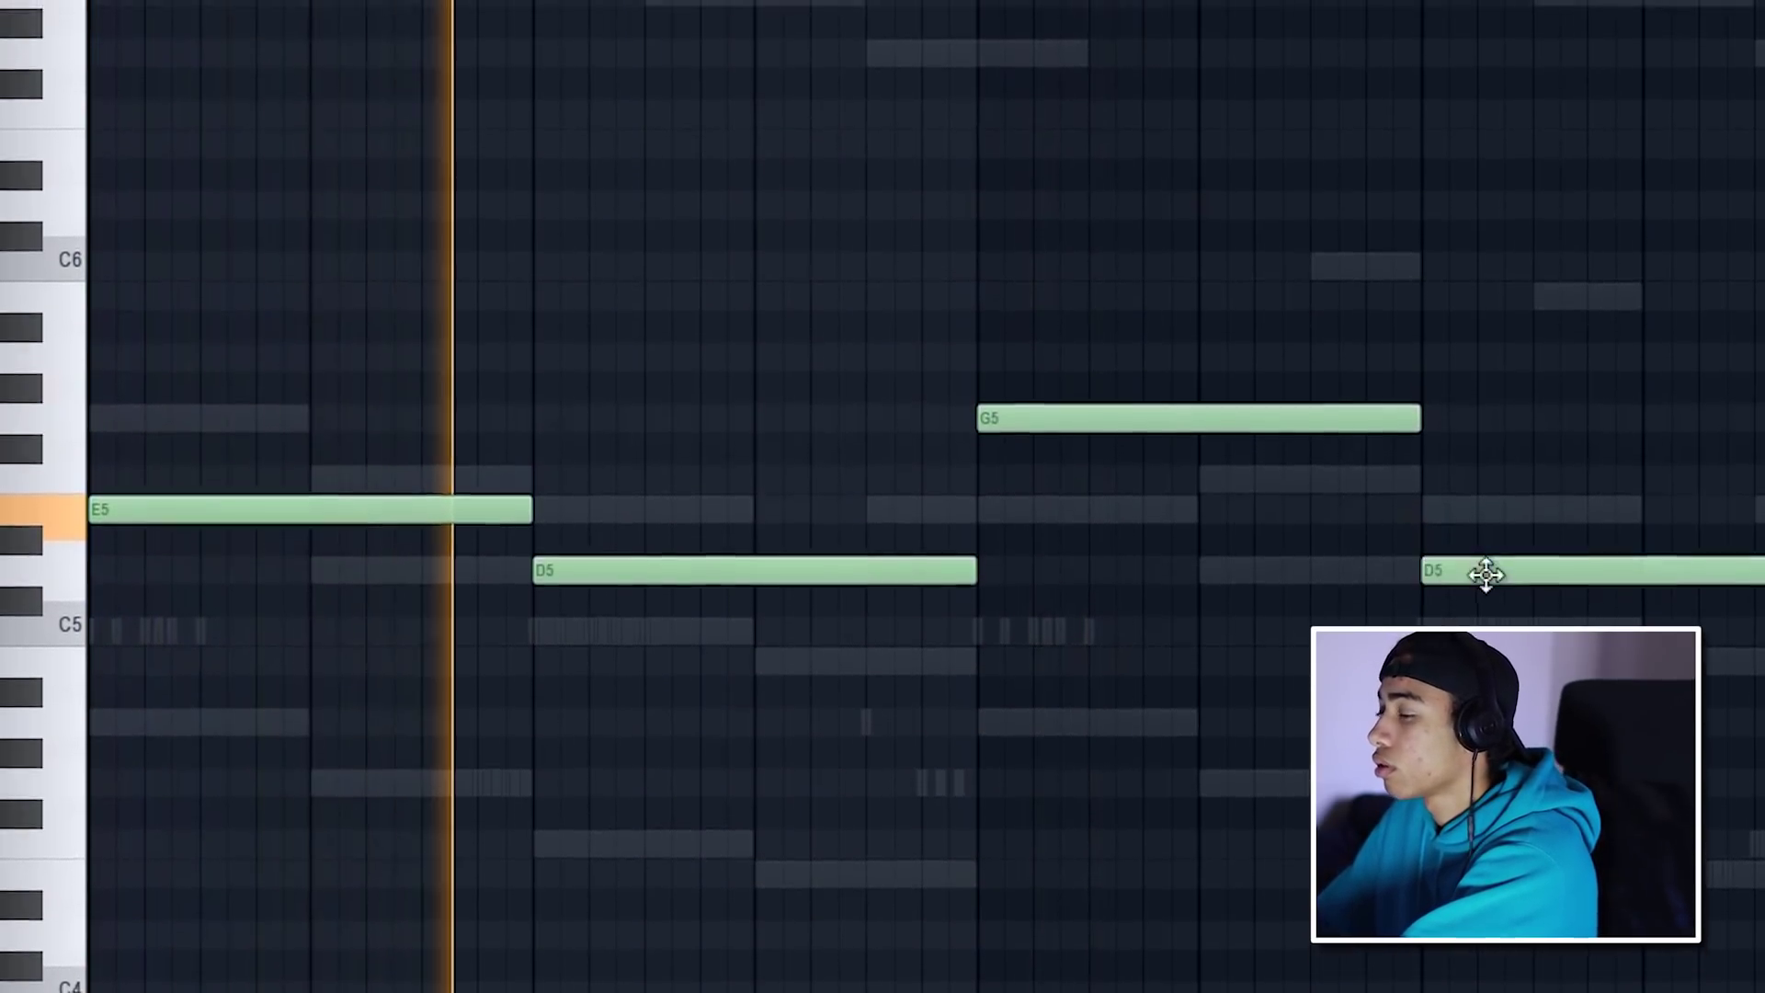
Lower the attack of layer A's amp envelope in the third Omnisphere and open layer B
key(F6)
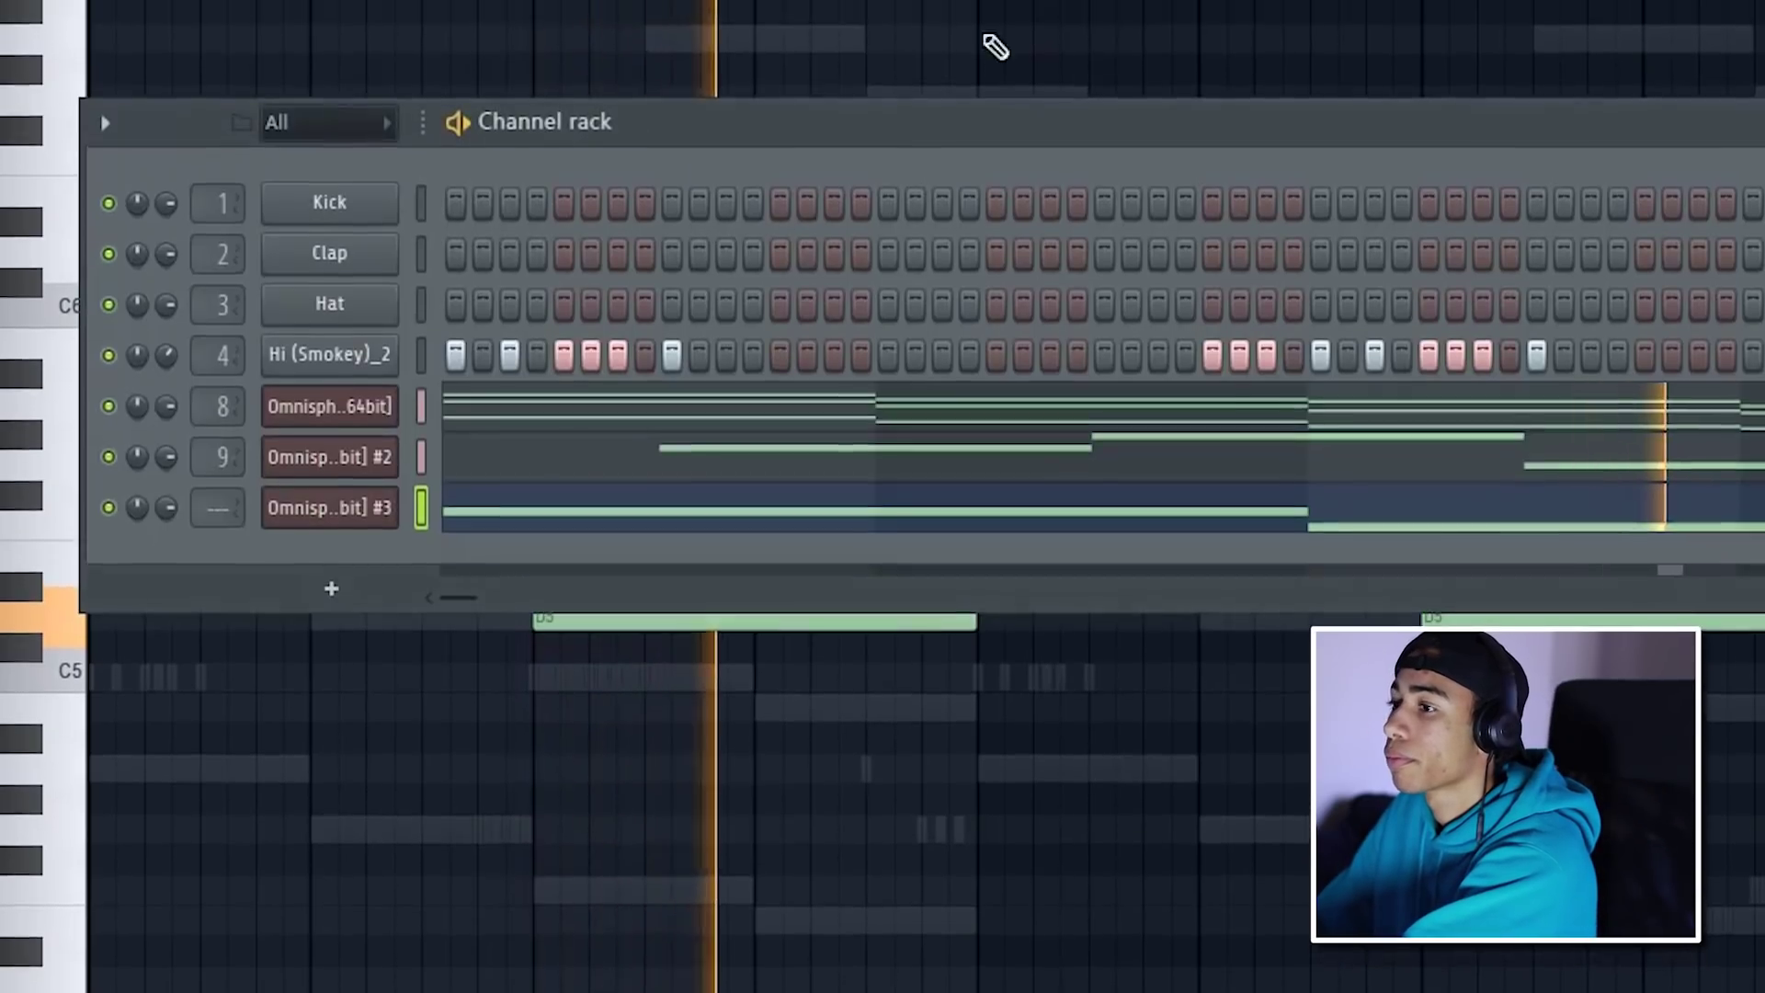
click(376, 525)
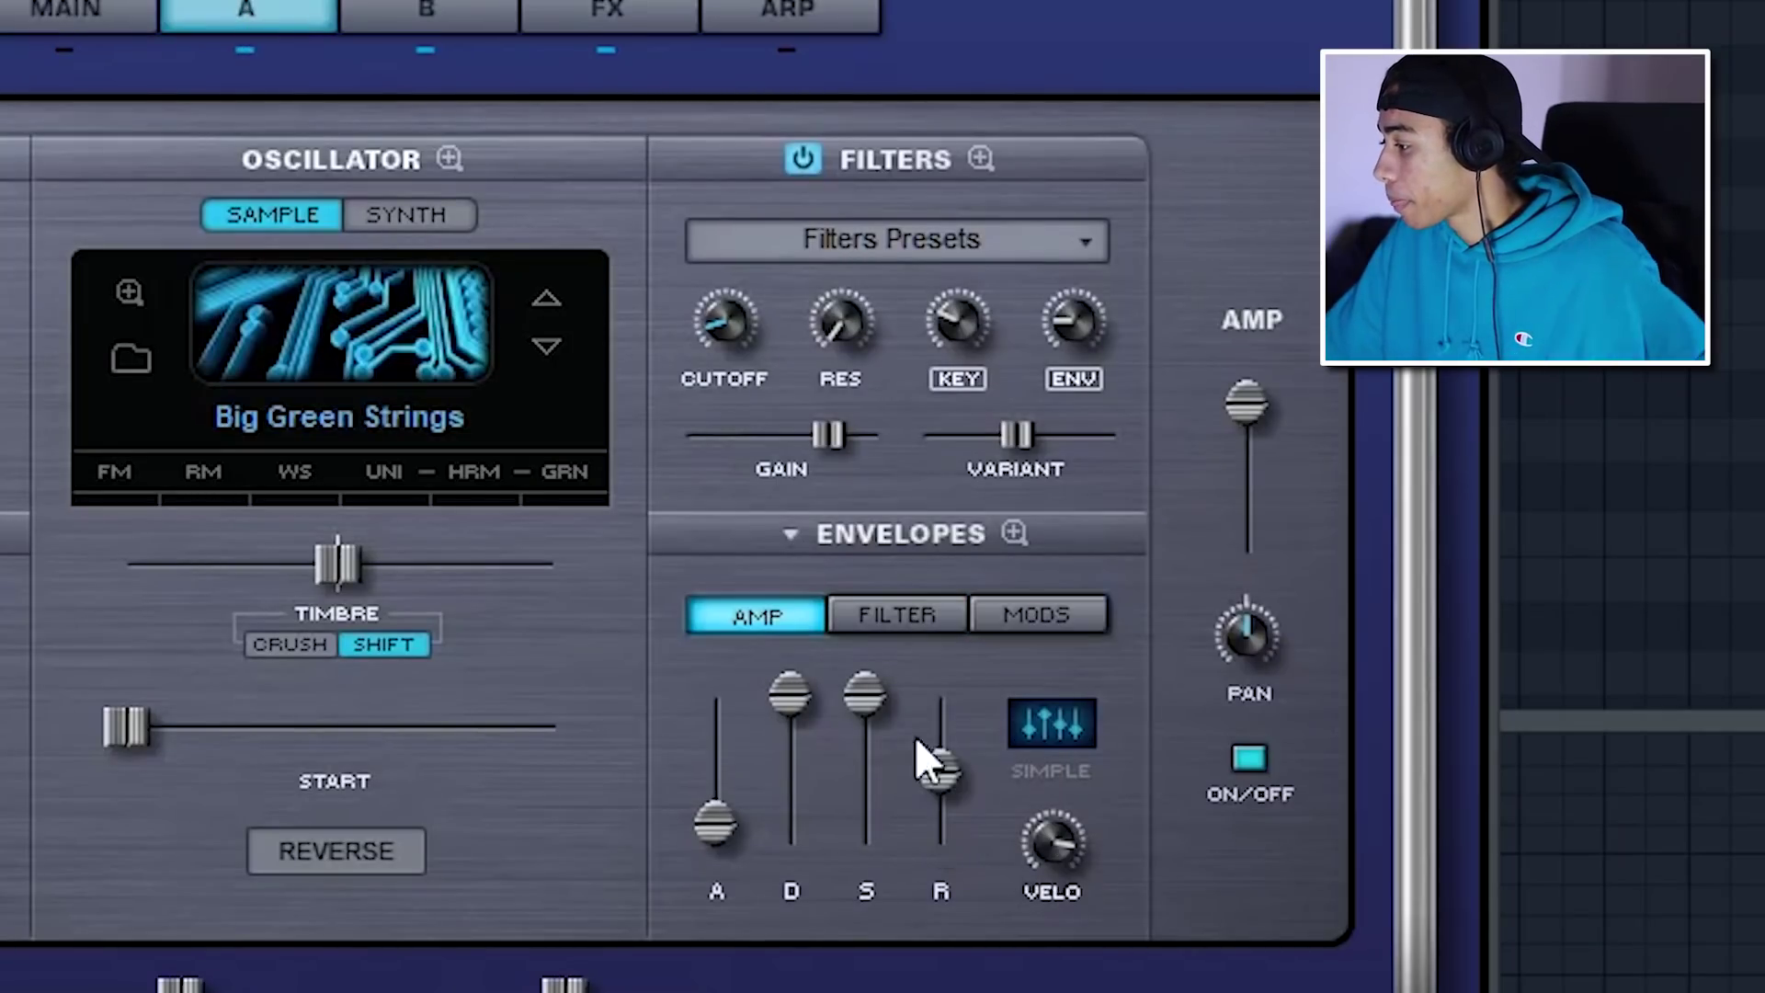
drag(725, 823, 713, 835)
click(405, 10)
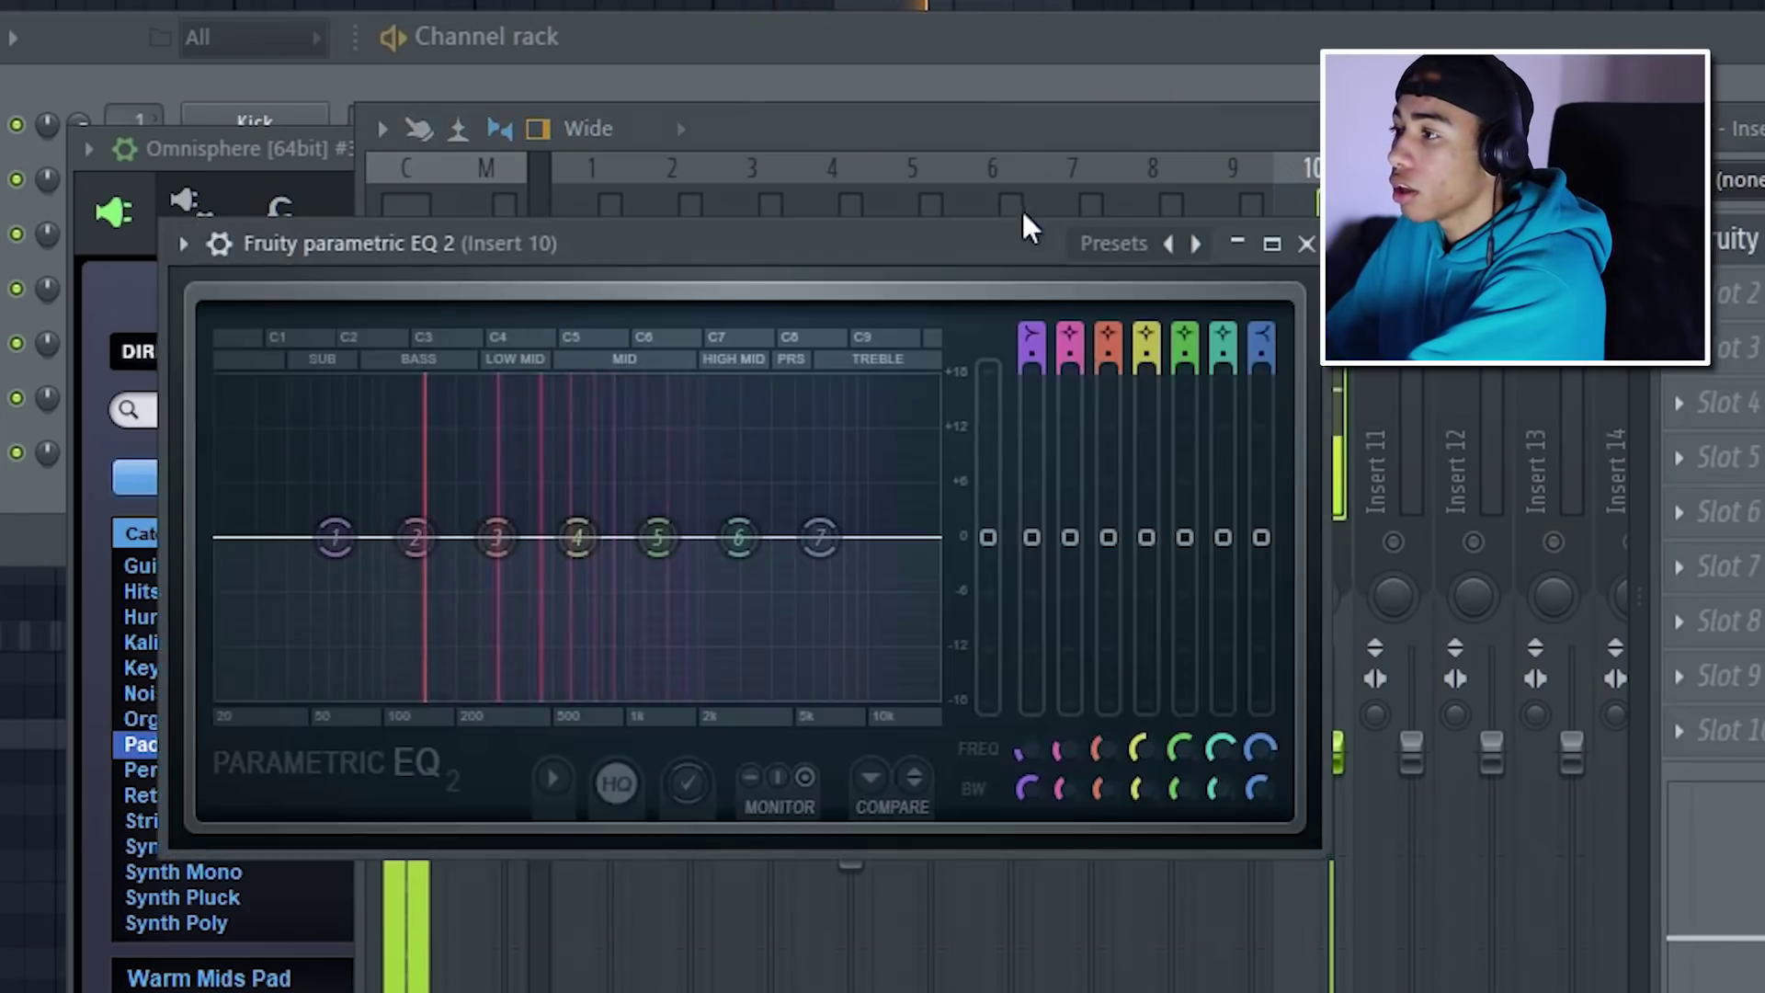
Set band 1 of Fruity Parametric EQ 2 on insert 10 to a high-pass filter and boost bands 5 and 6
click(1031, 344)
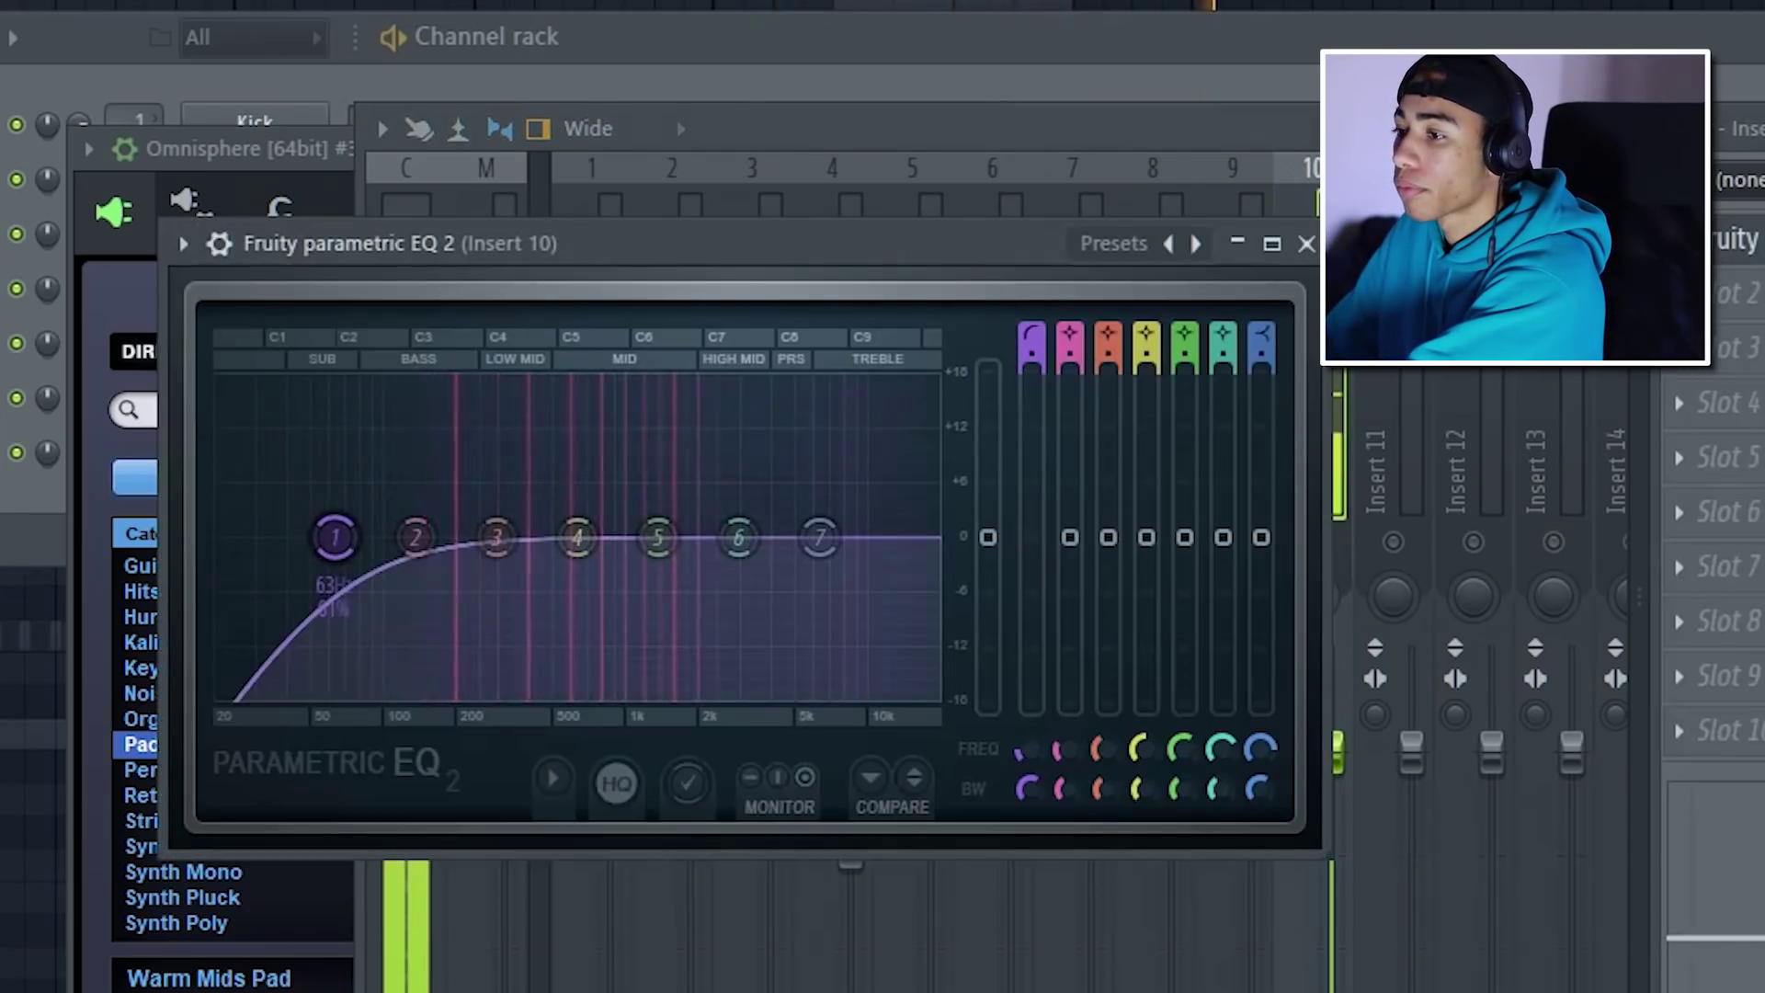
mouse_move(664, 535)
mouse_down()
mouse_move(662, 472)
mouse_move(661, 510)
mouse_up()
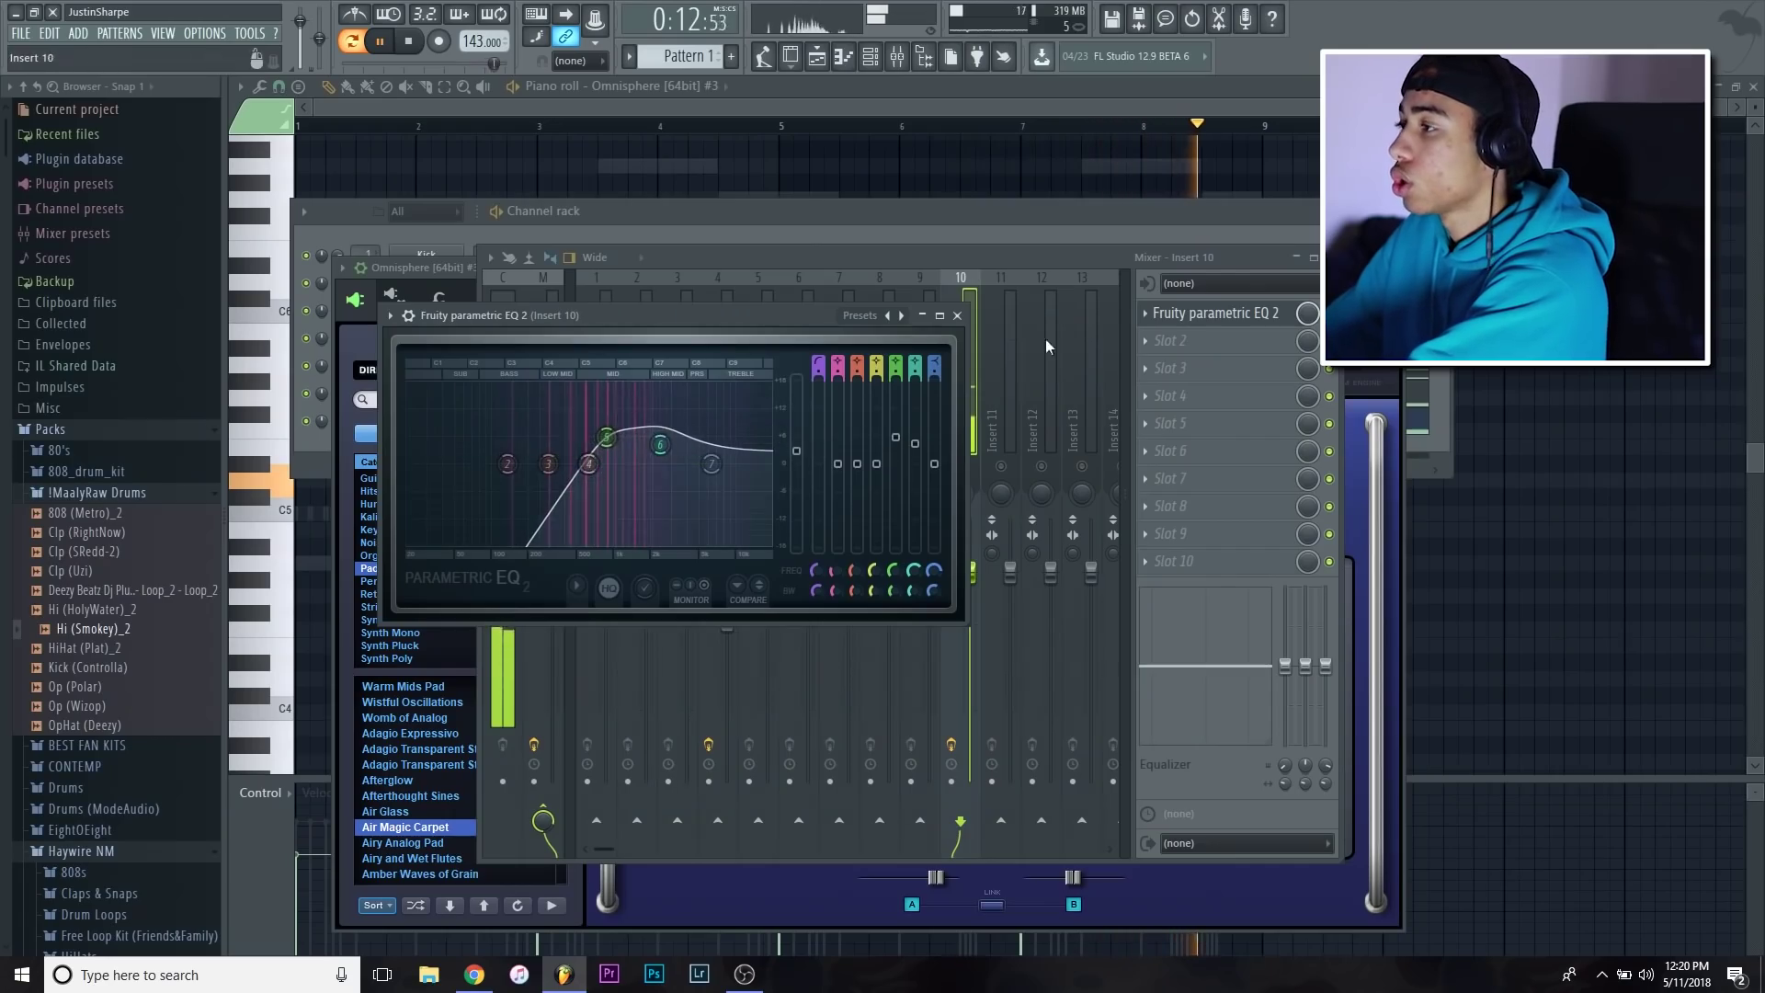
Adjust the stereo separation and slightly raise the volume of mixer insert 10
click(974, 265)
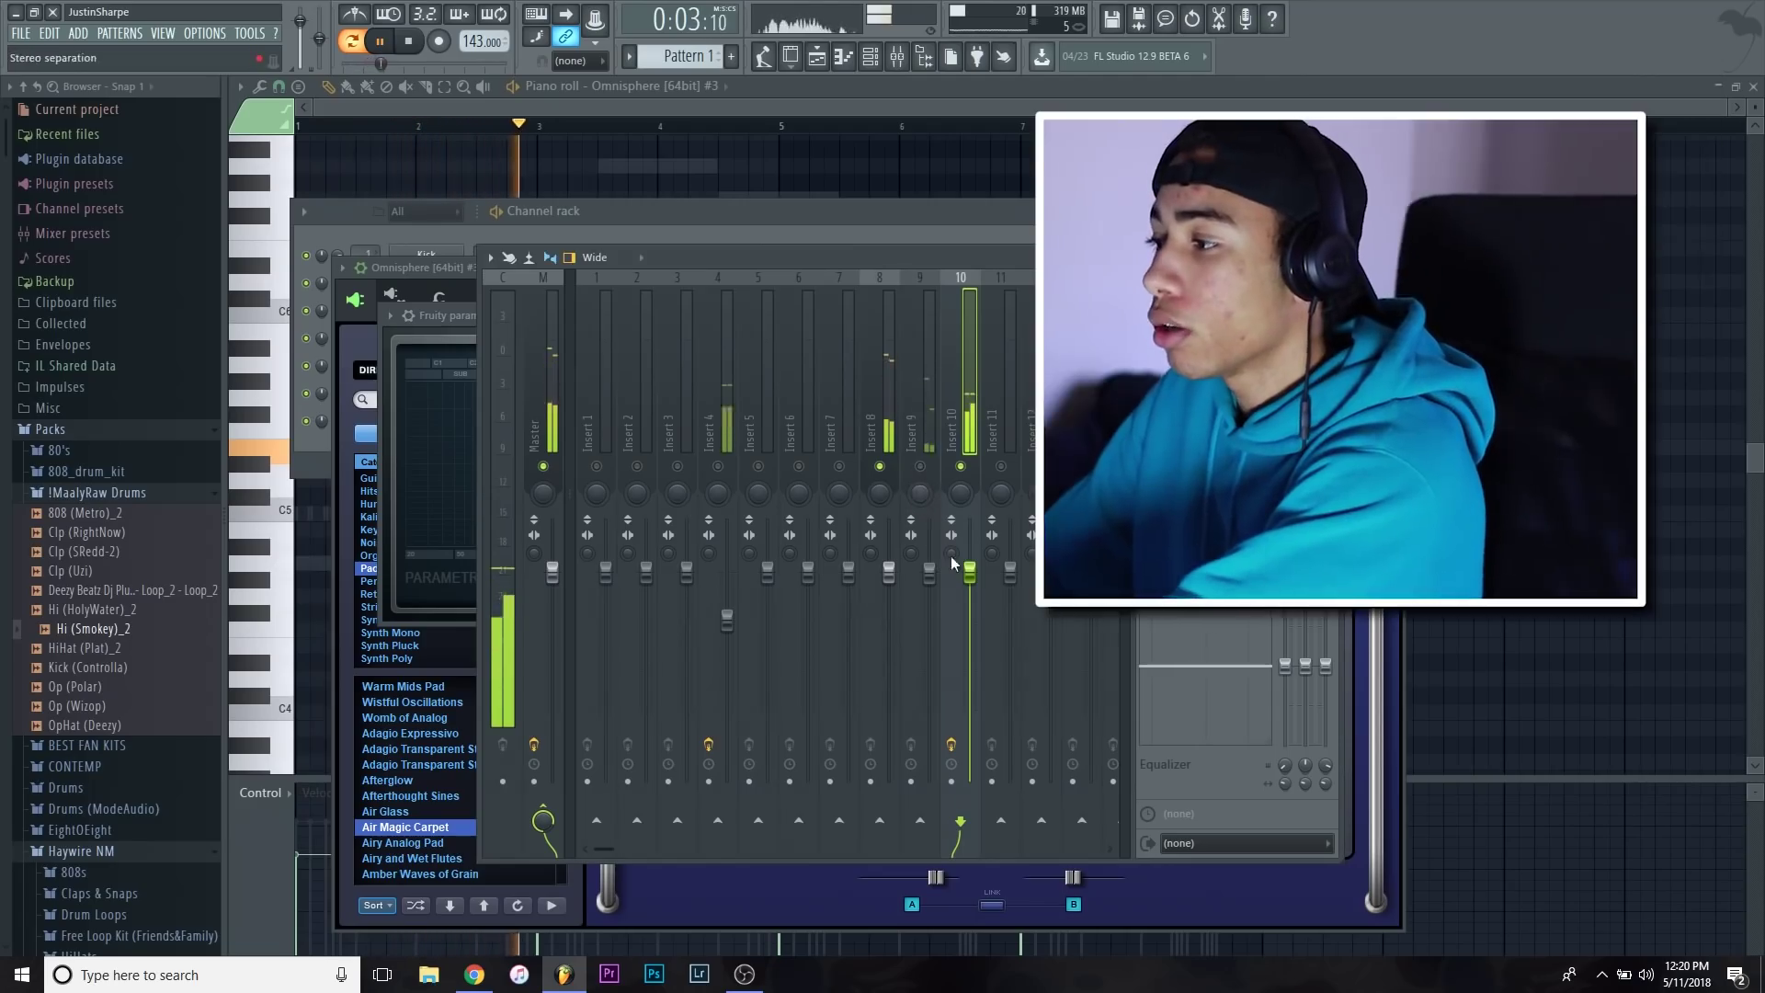
drag(951, 547, 952, 537)
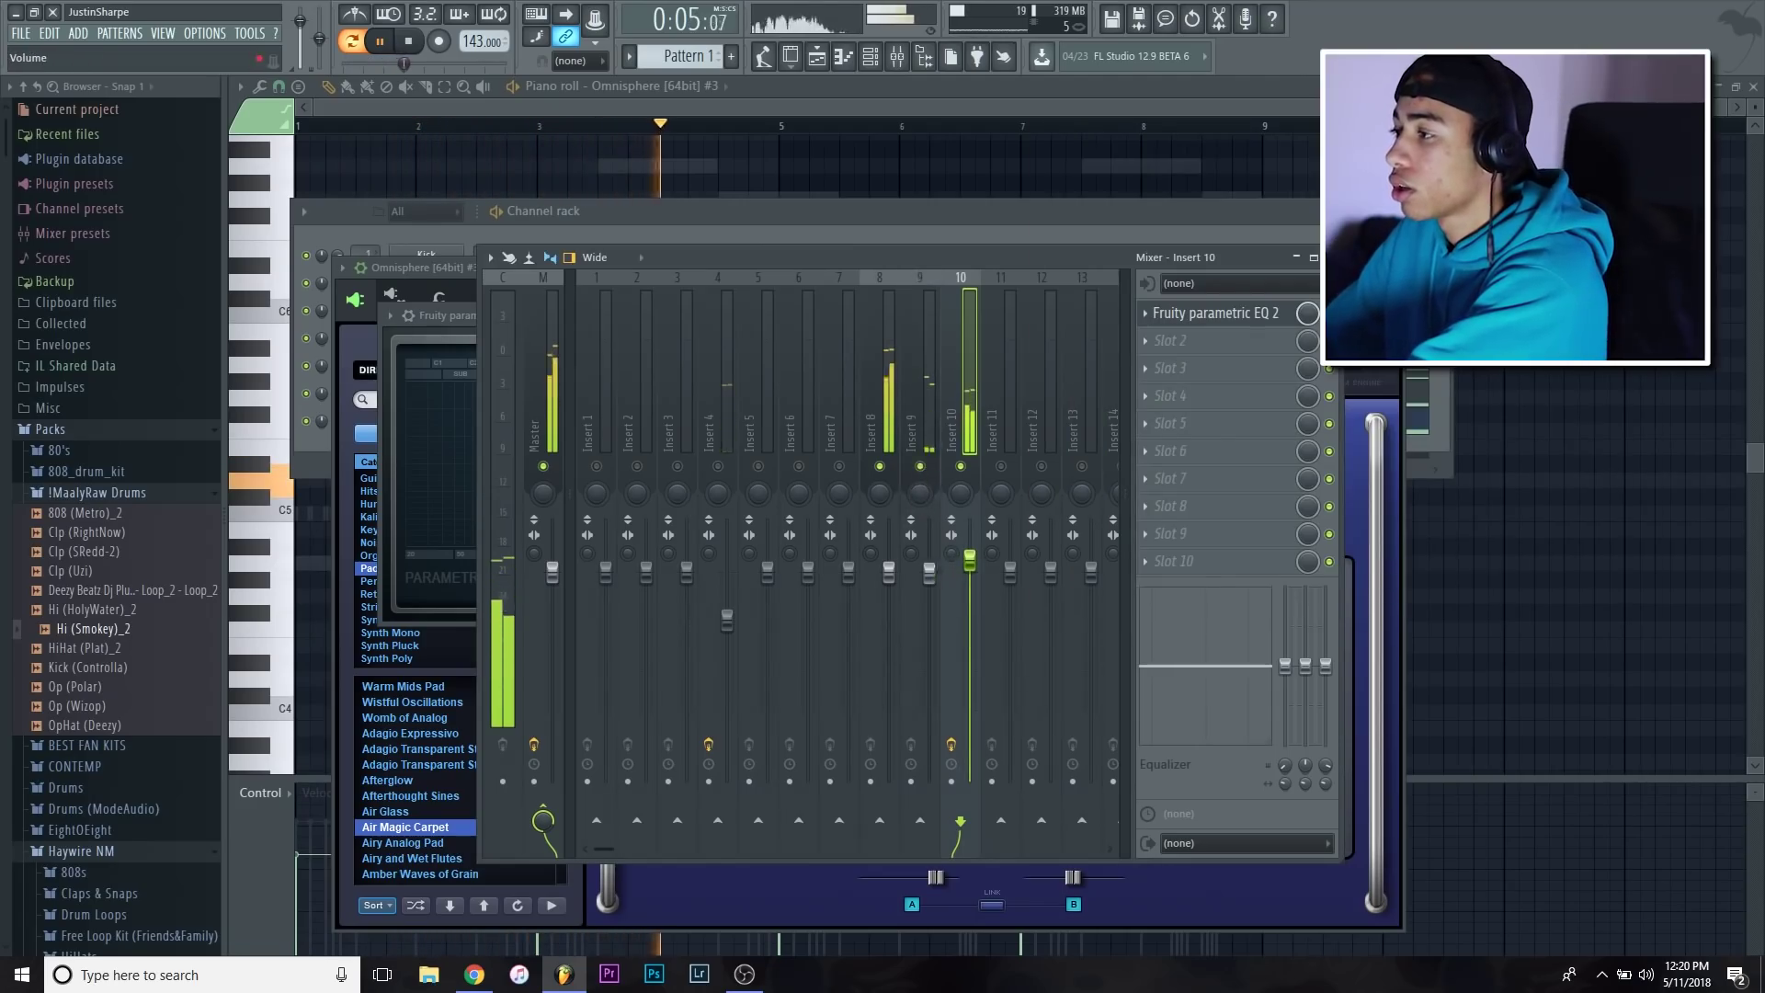
Load Fruity Reeverb 2 and Fruity Delay 3 into the first two effect slots of mixer insert 9
click(1200, 316)
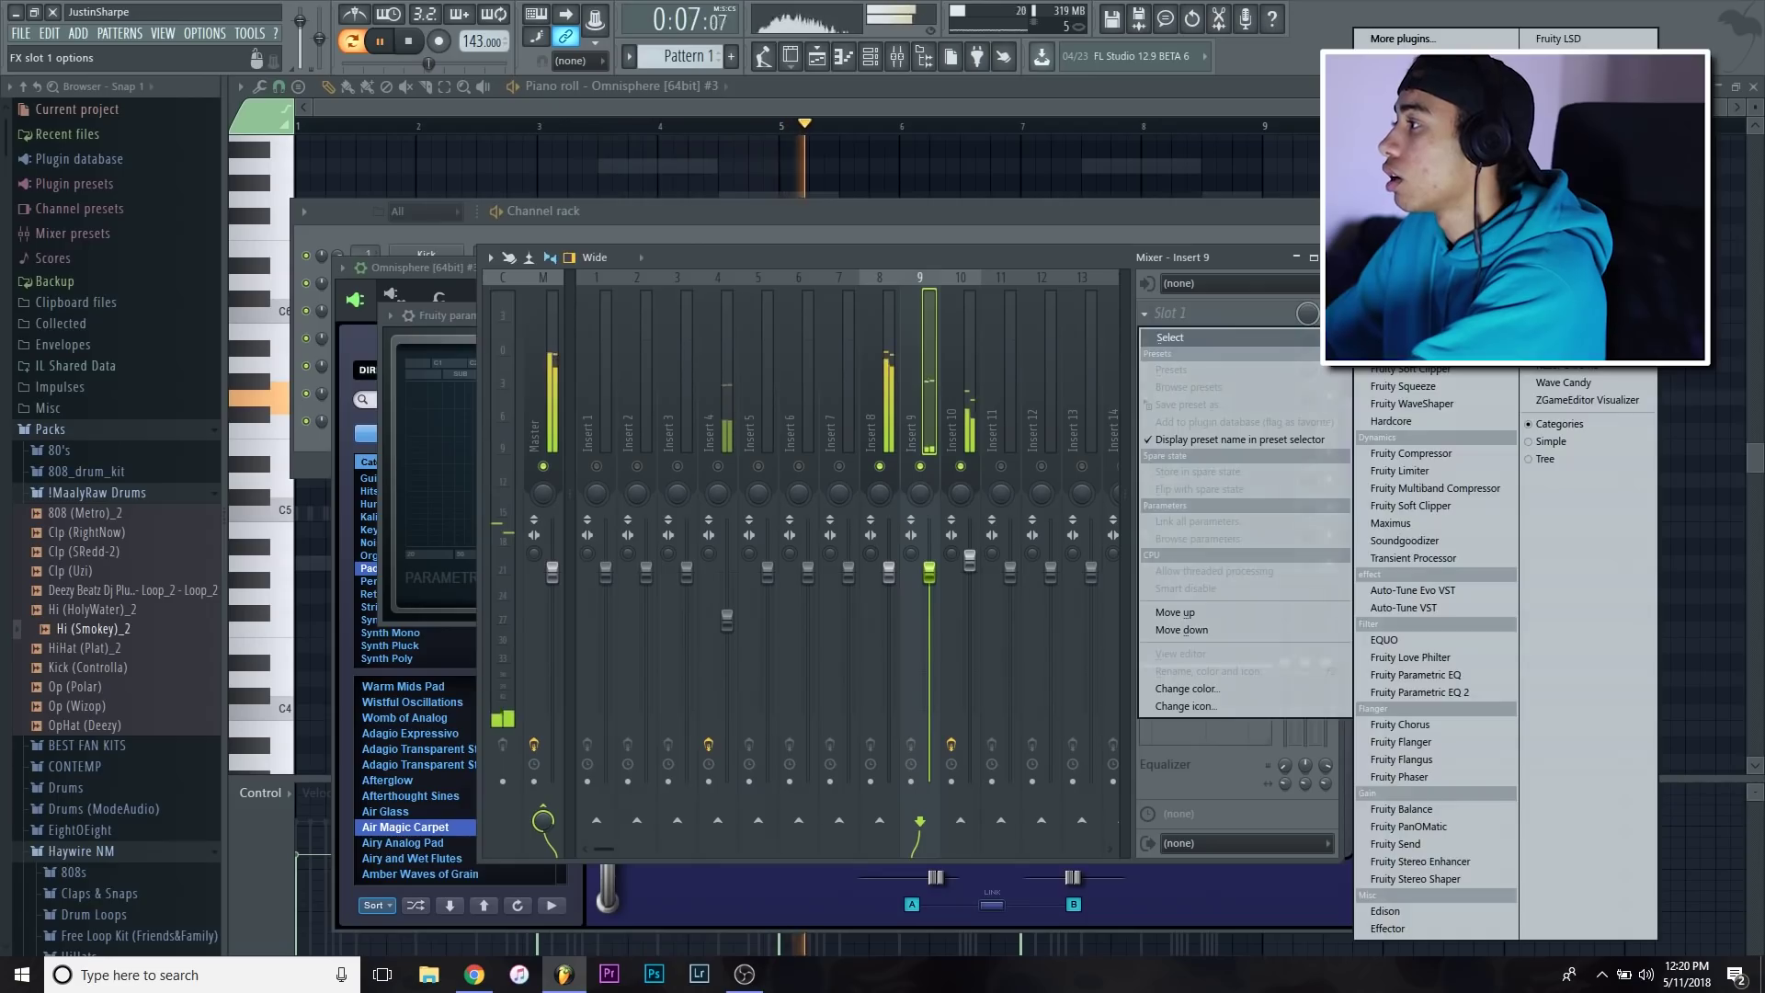
click(1562, 220)
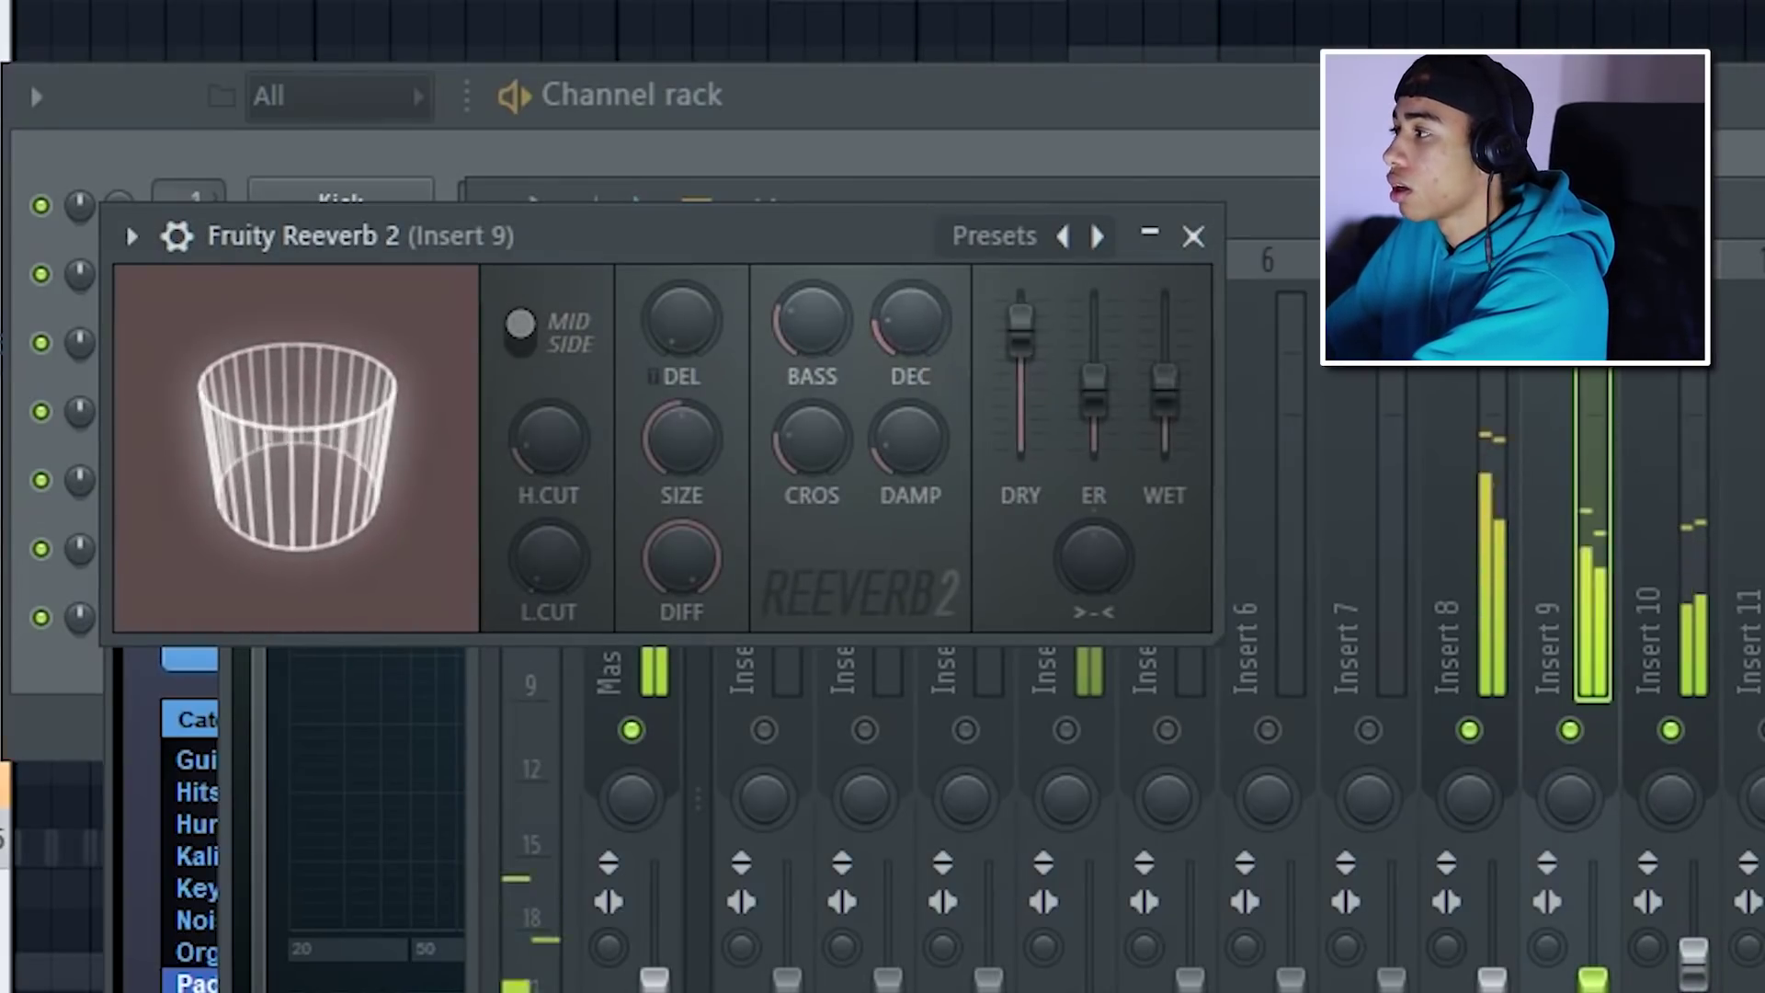
click(1191, 346)
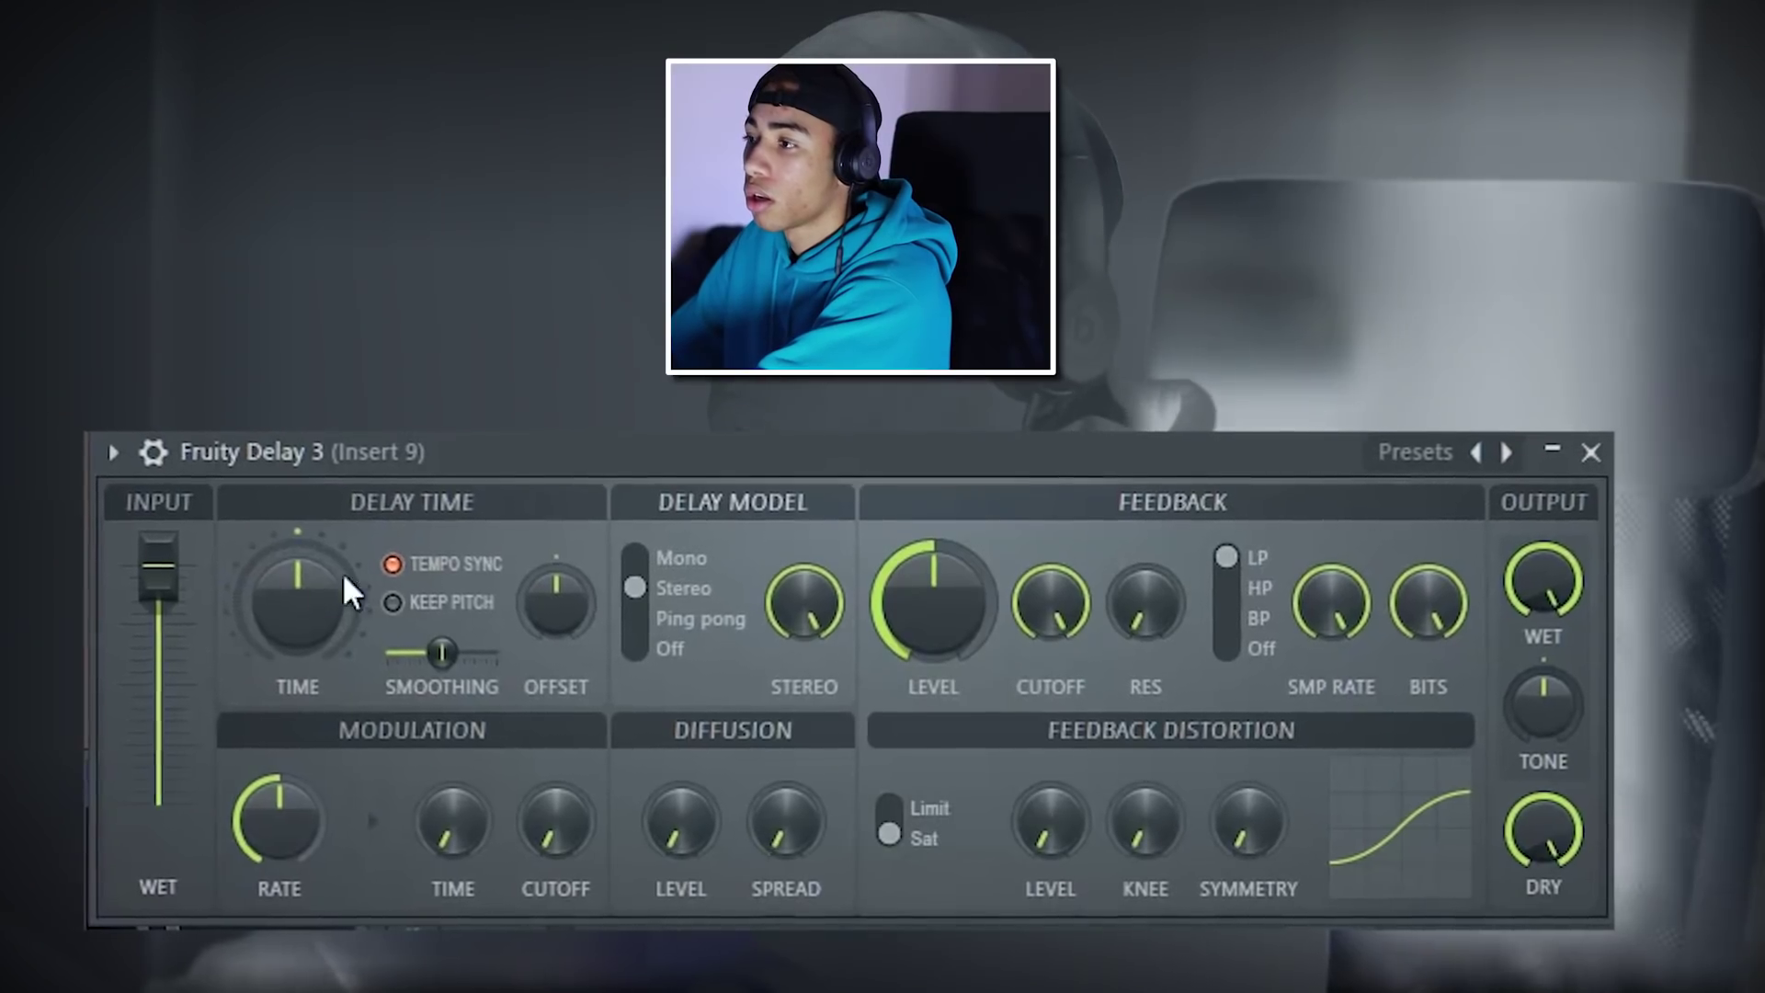
Shorten the delay time and adjust the delay model's stereo amount in Fruity Delay 3
drag(805, 608, 805, 644)
drag(296, 602, 296, 654)
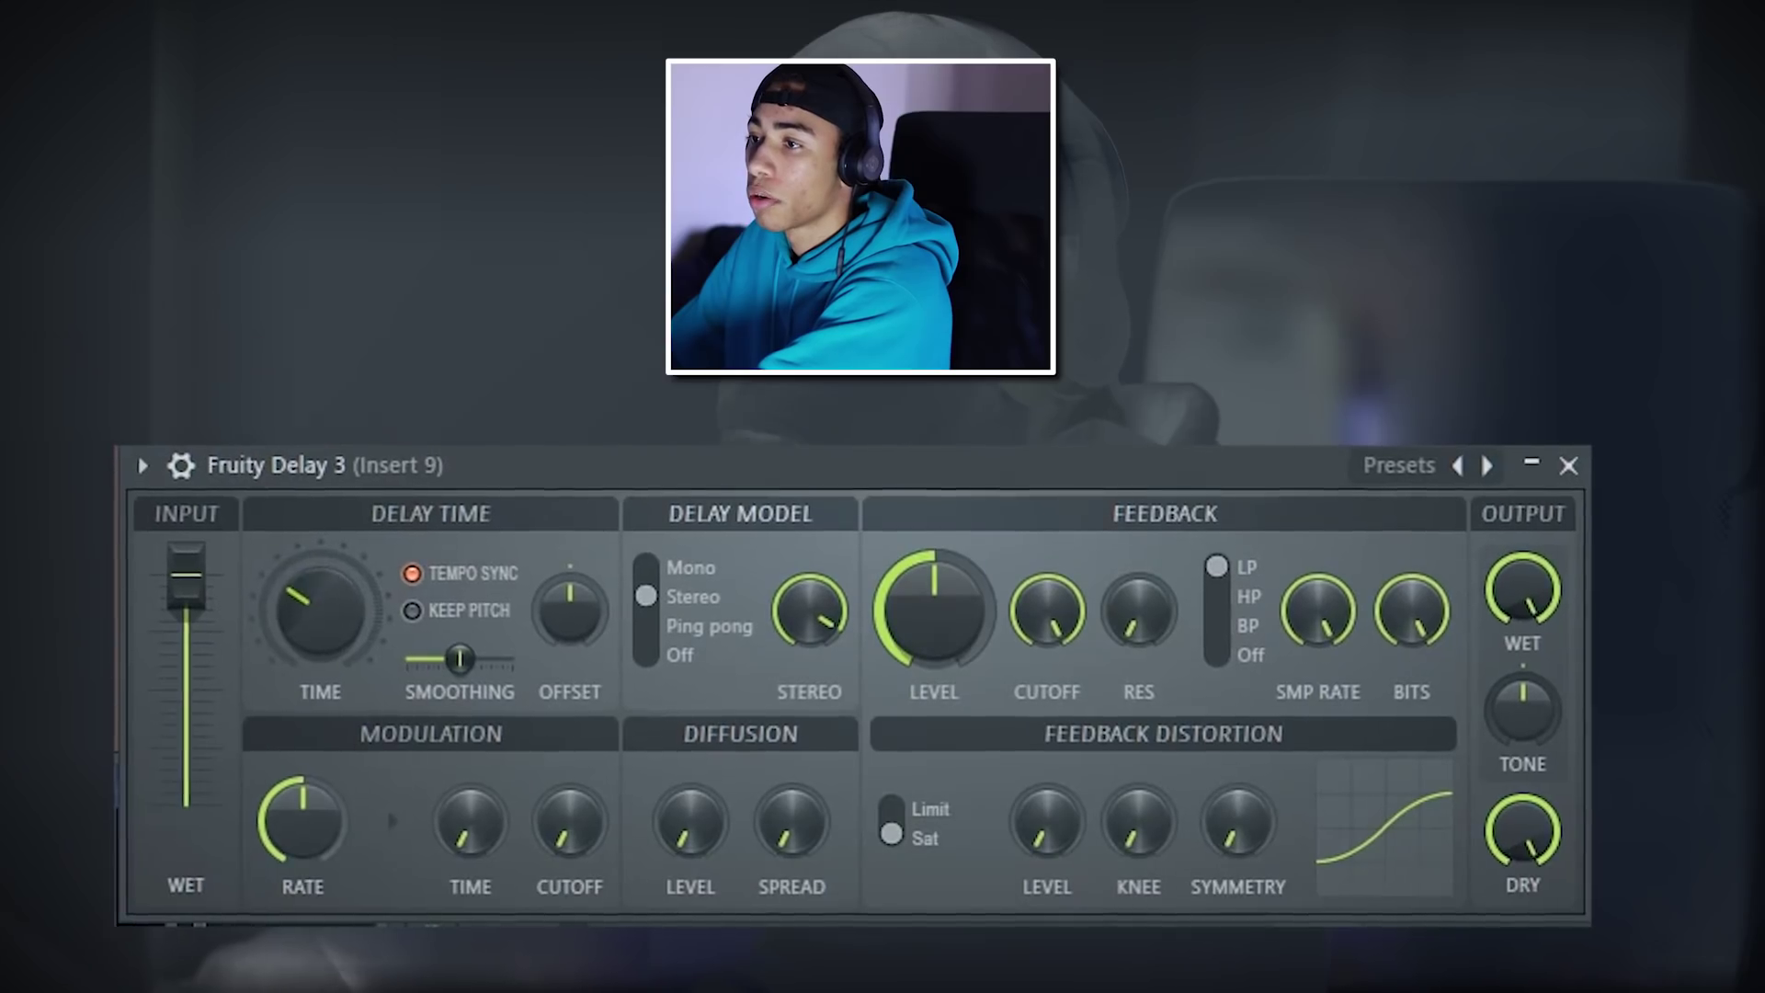
mouse_move(809, 608)
mouse_down()
mouse_move(809, 648)
mouse_move(813, 593)
mouse_up()
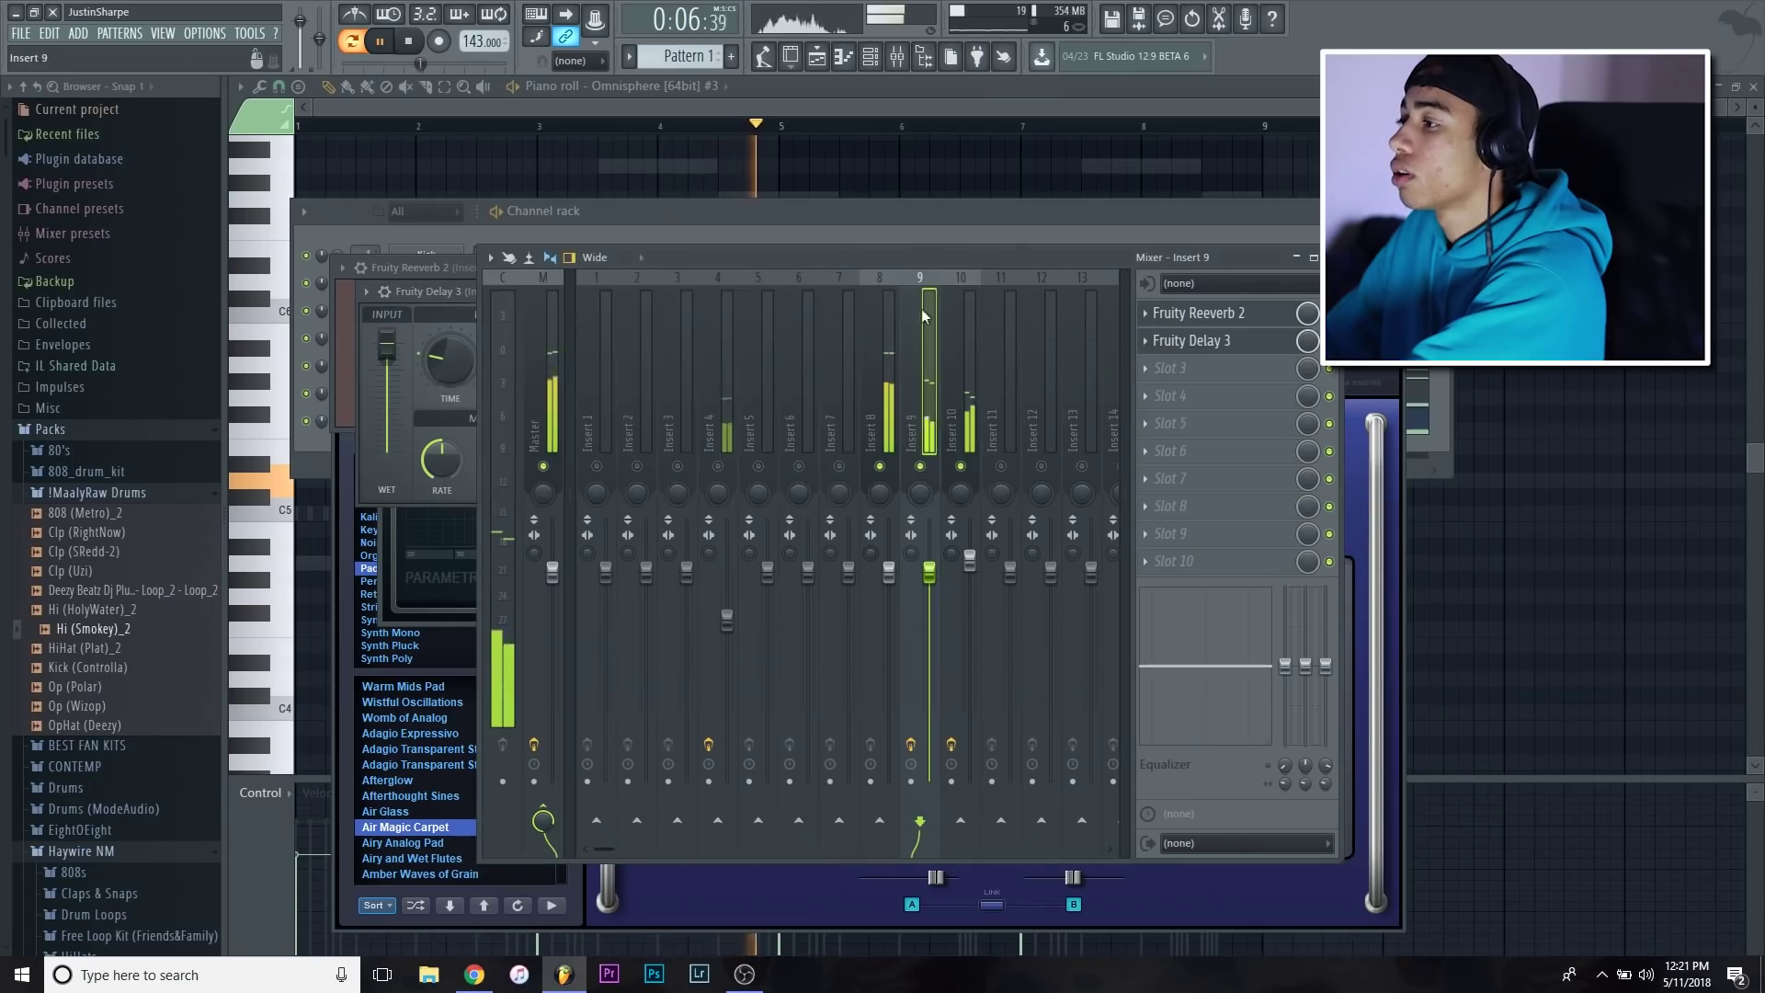
Load Fruity Parametric EQ 2 into slot 3 of mixer insert 9 and filter out the low frequencies with a high-pass band
click(1148, 372)
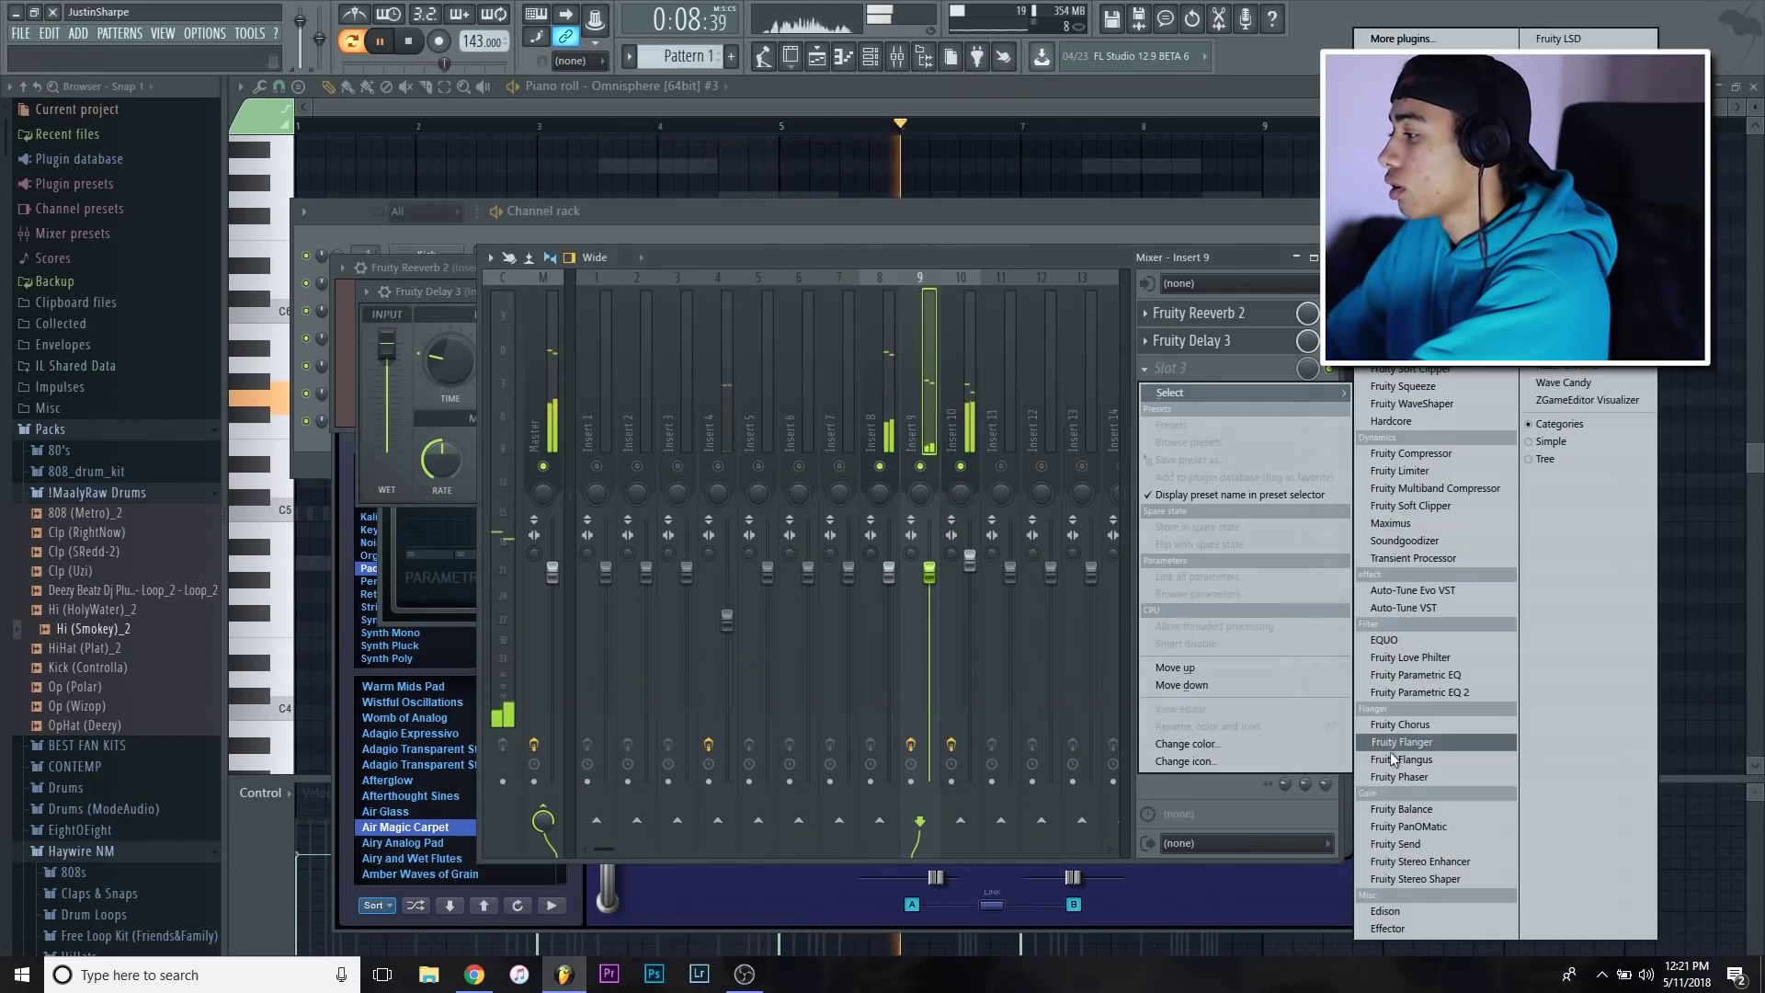
click(1410, 694)
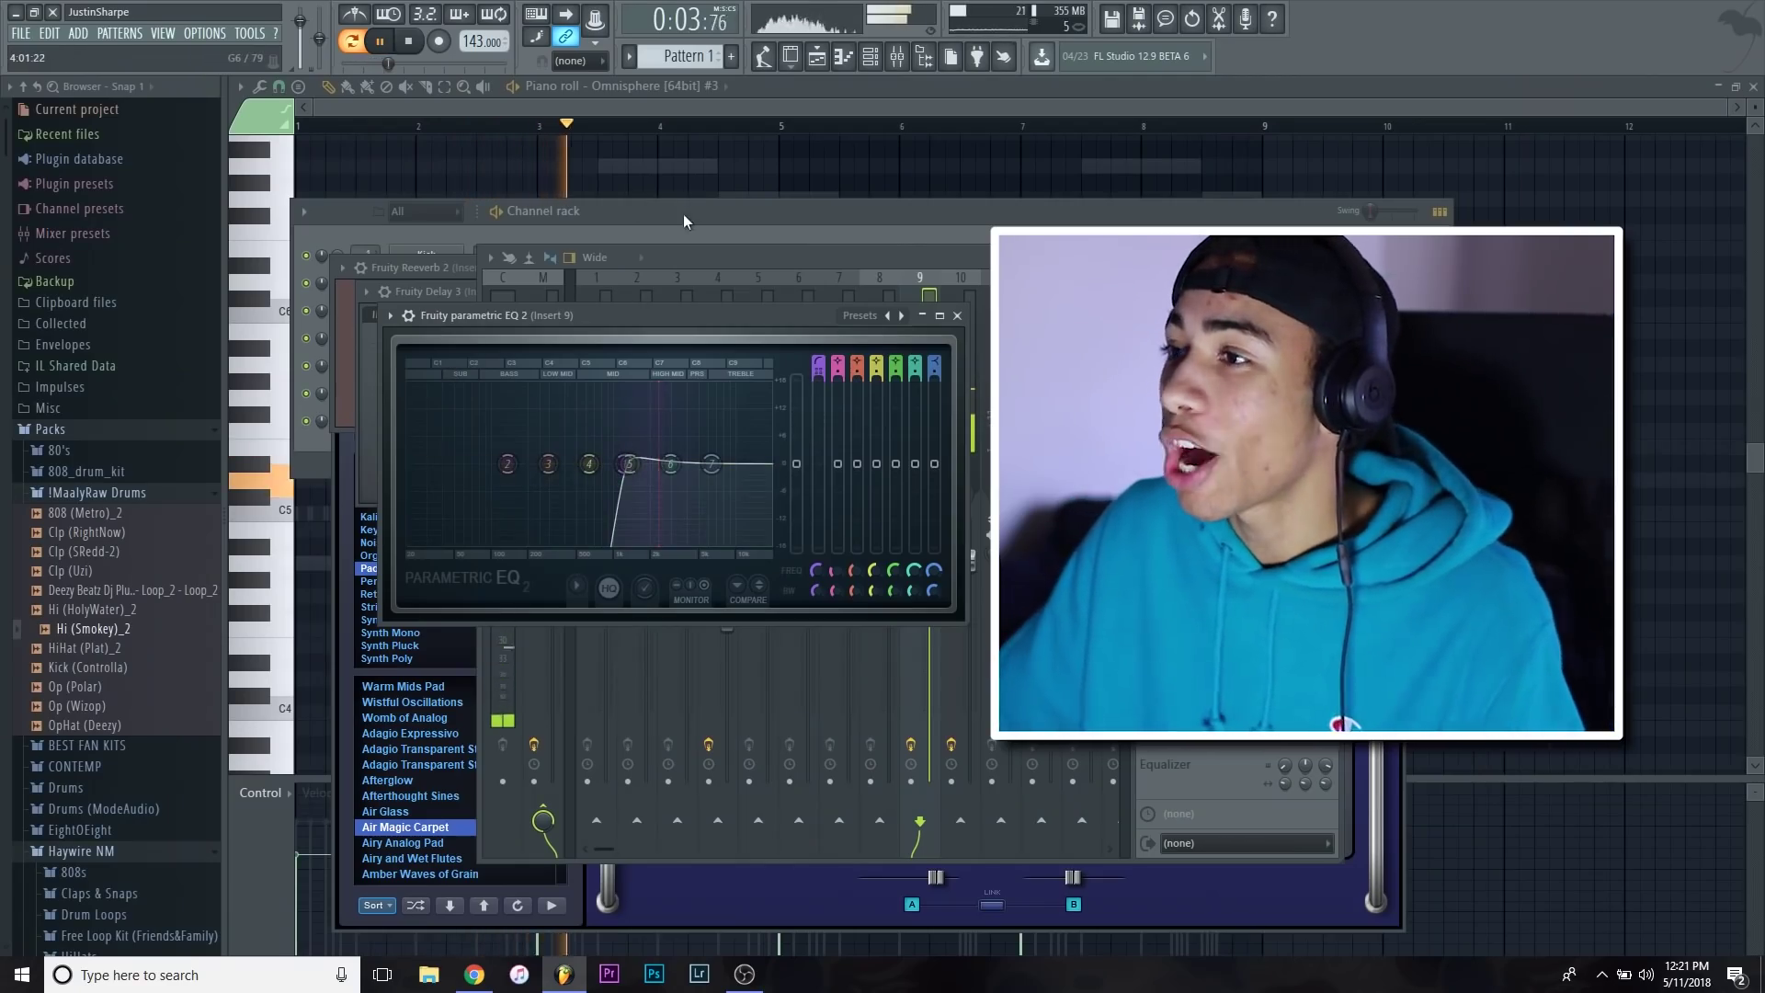
click(791, 123)
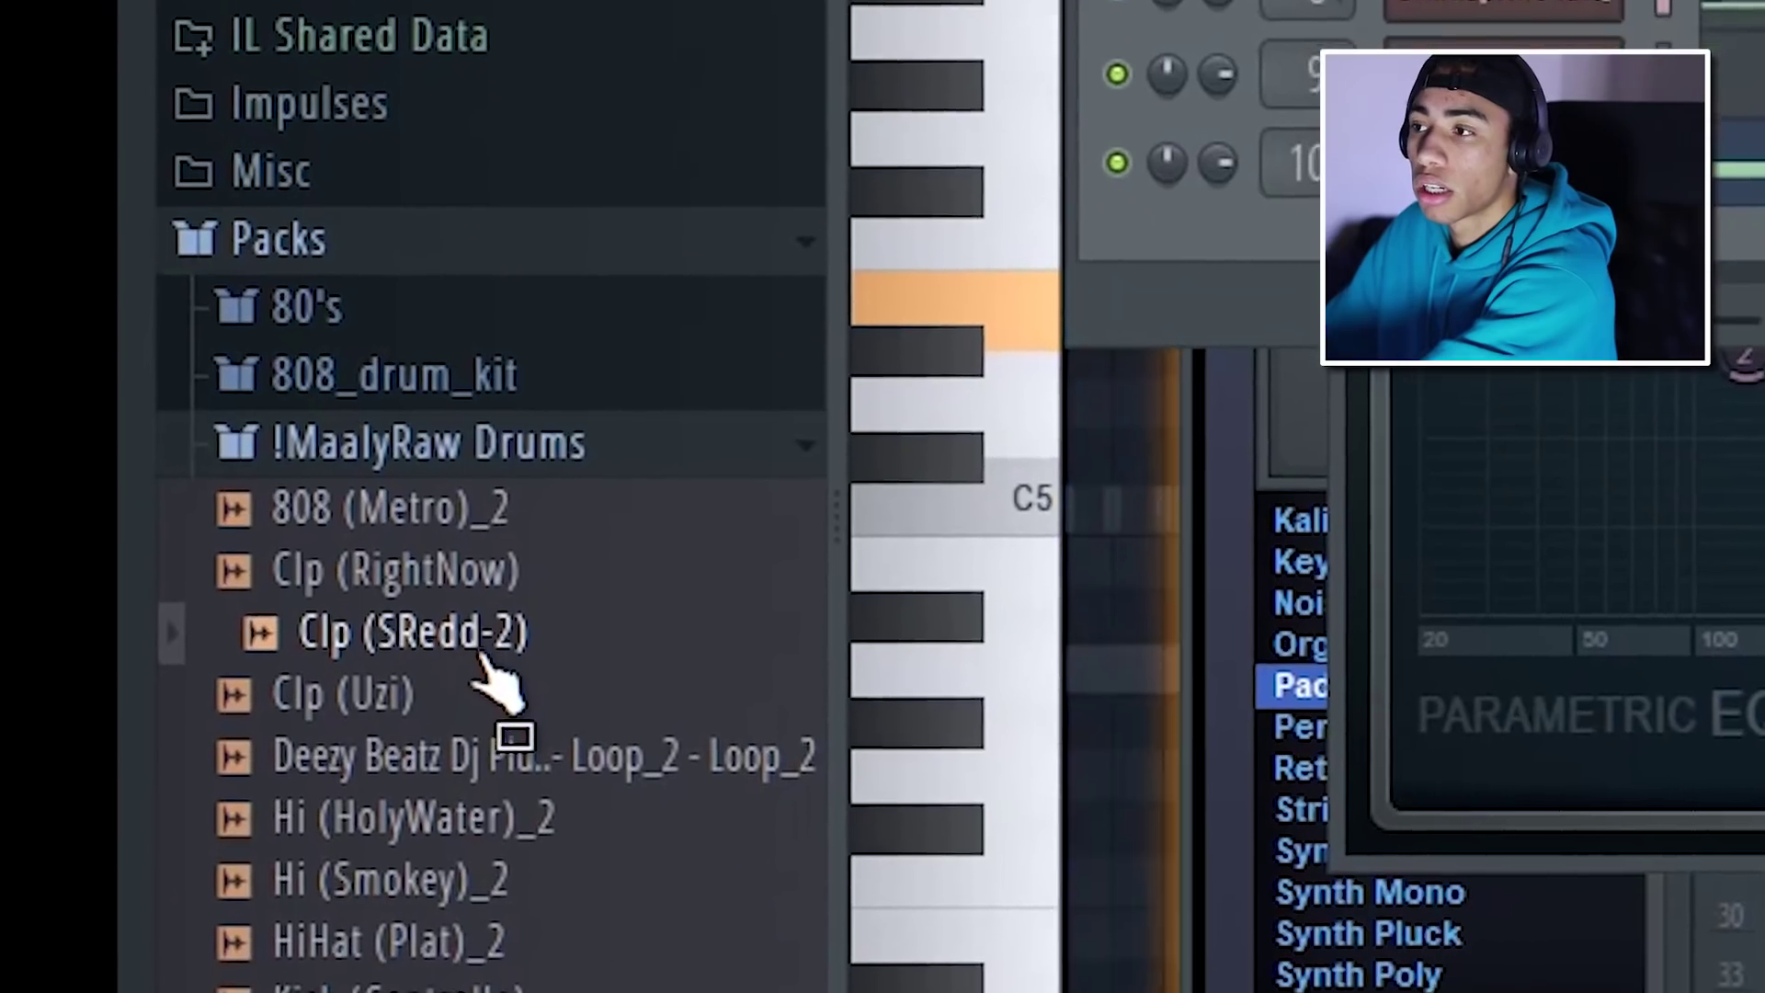
Load the Clp (RightNow) sample into channel 2 and place a clap on beat 3 of each of the first four bars
drag(492, 678, 499, 540)
drag(543, 354, 1048, 264)
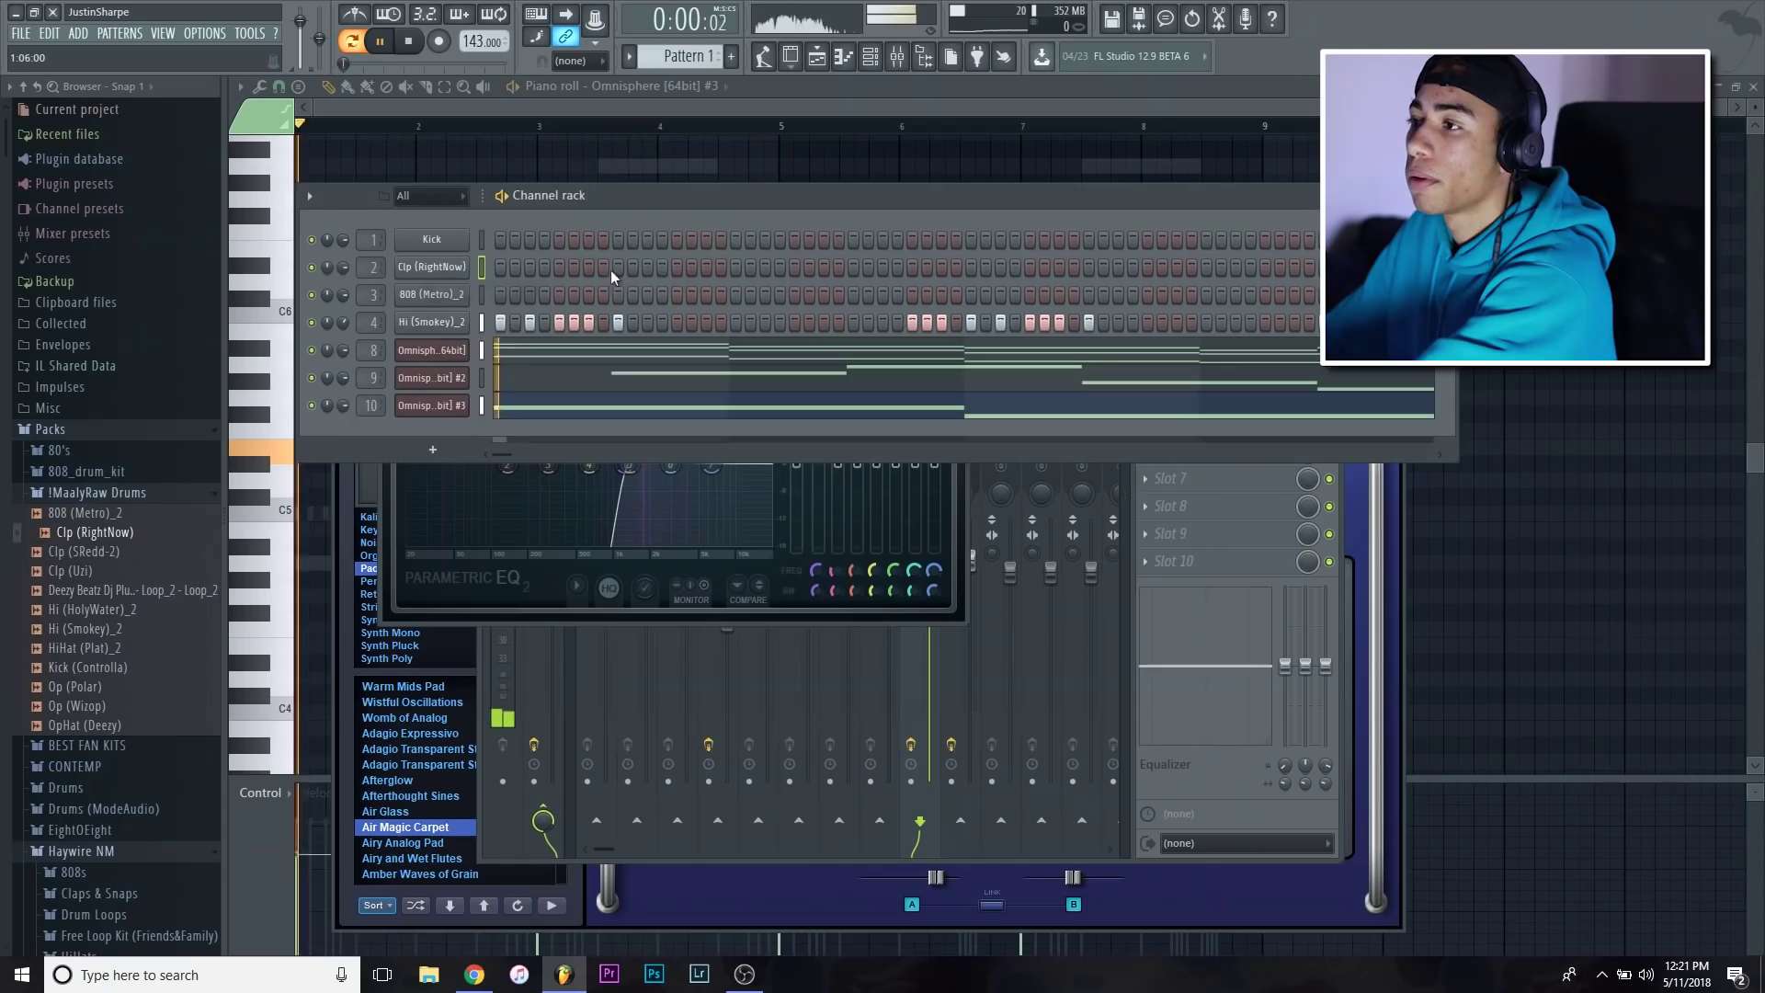
click(852, 267)
click(1087, 267)
Duplicate the four clap notes in the piano roll to fill eight bars and lower all of them to A4
right_click(447, 267)
click(513, 267)
drag(793, 585, 344, 467)
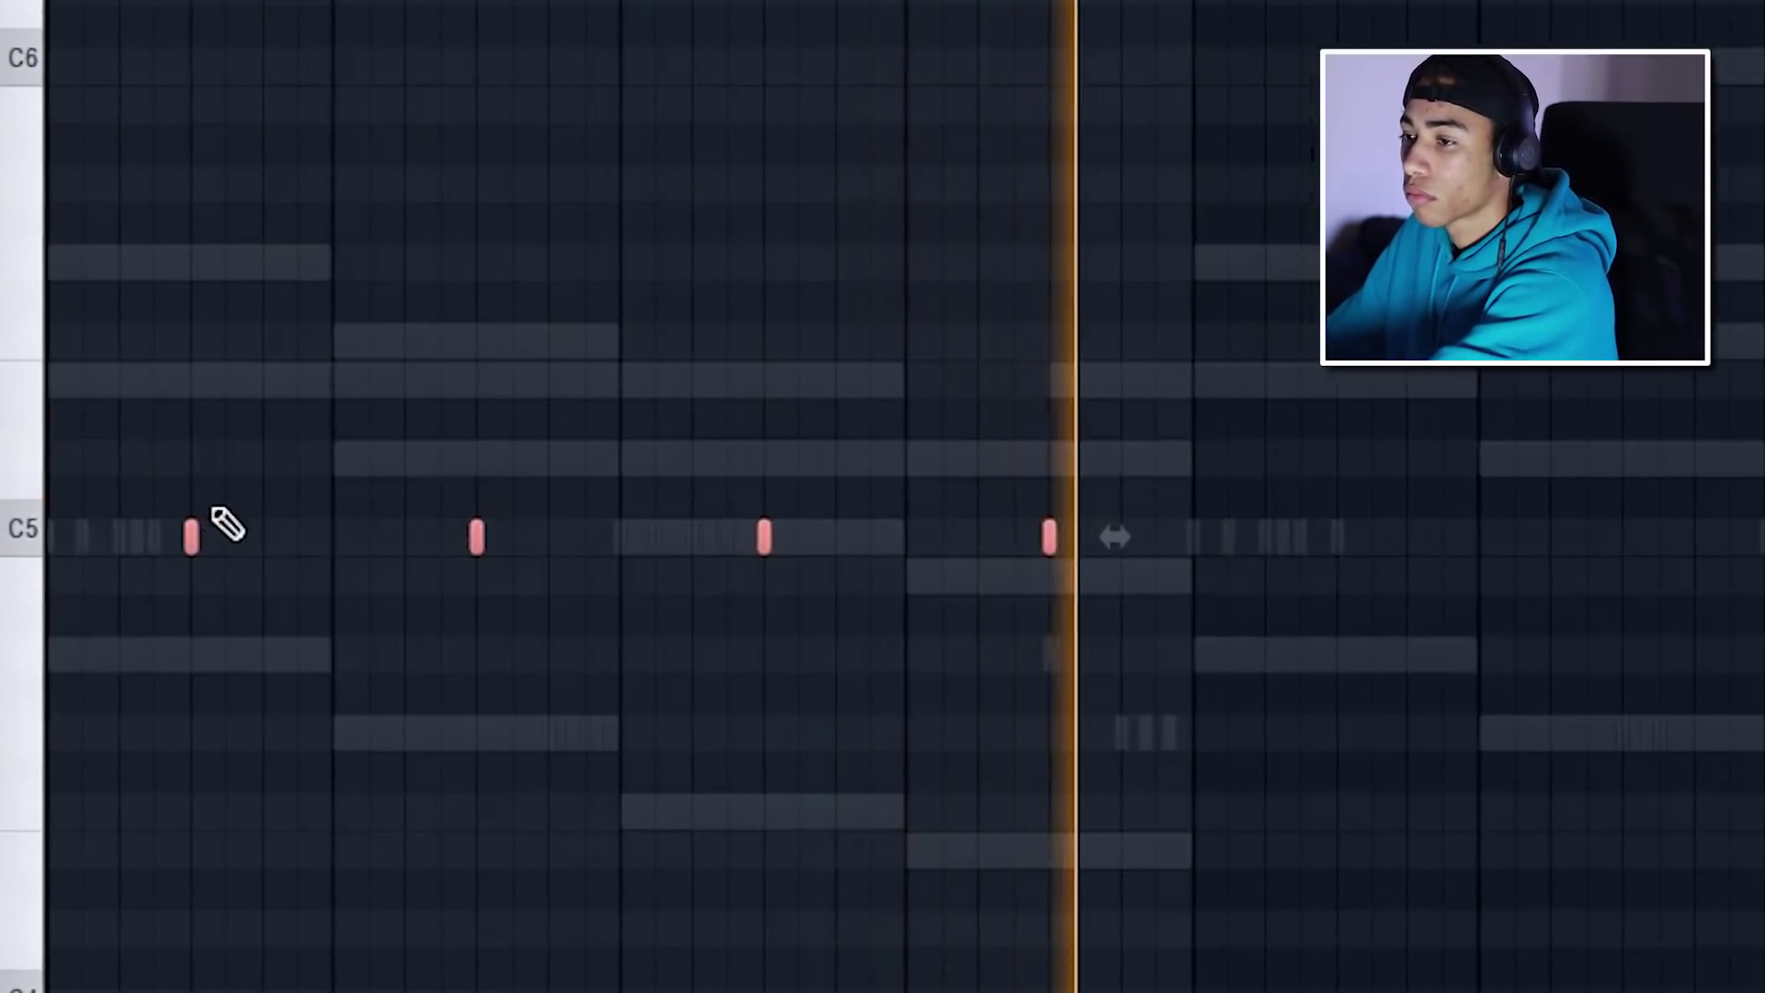
key(ctrl+b)
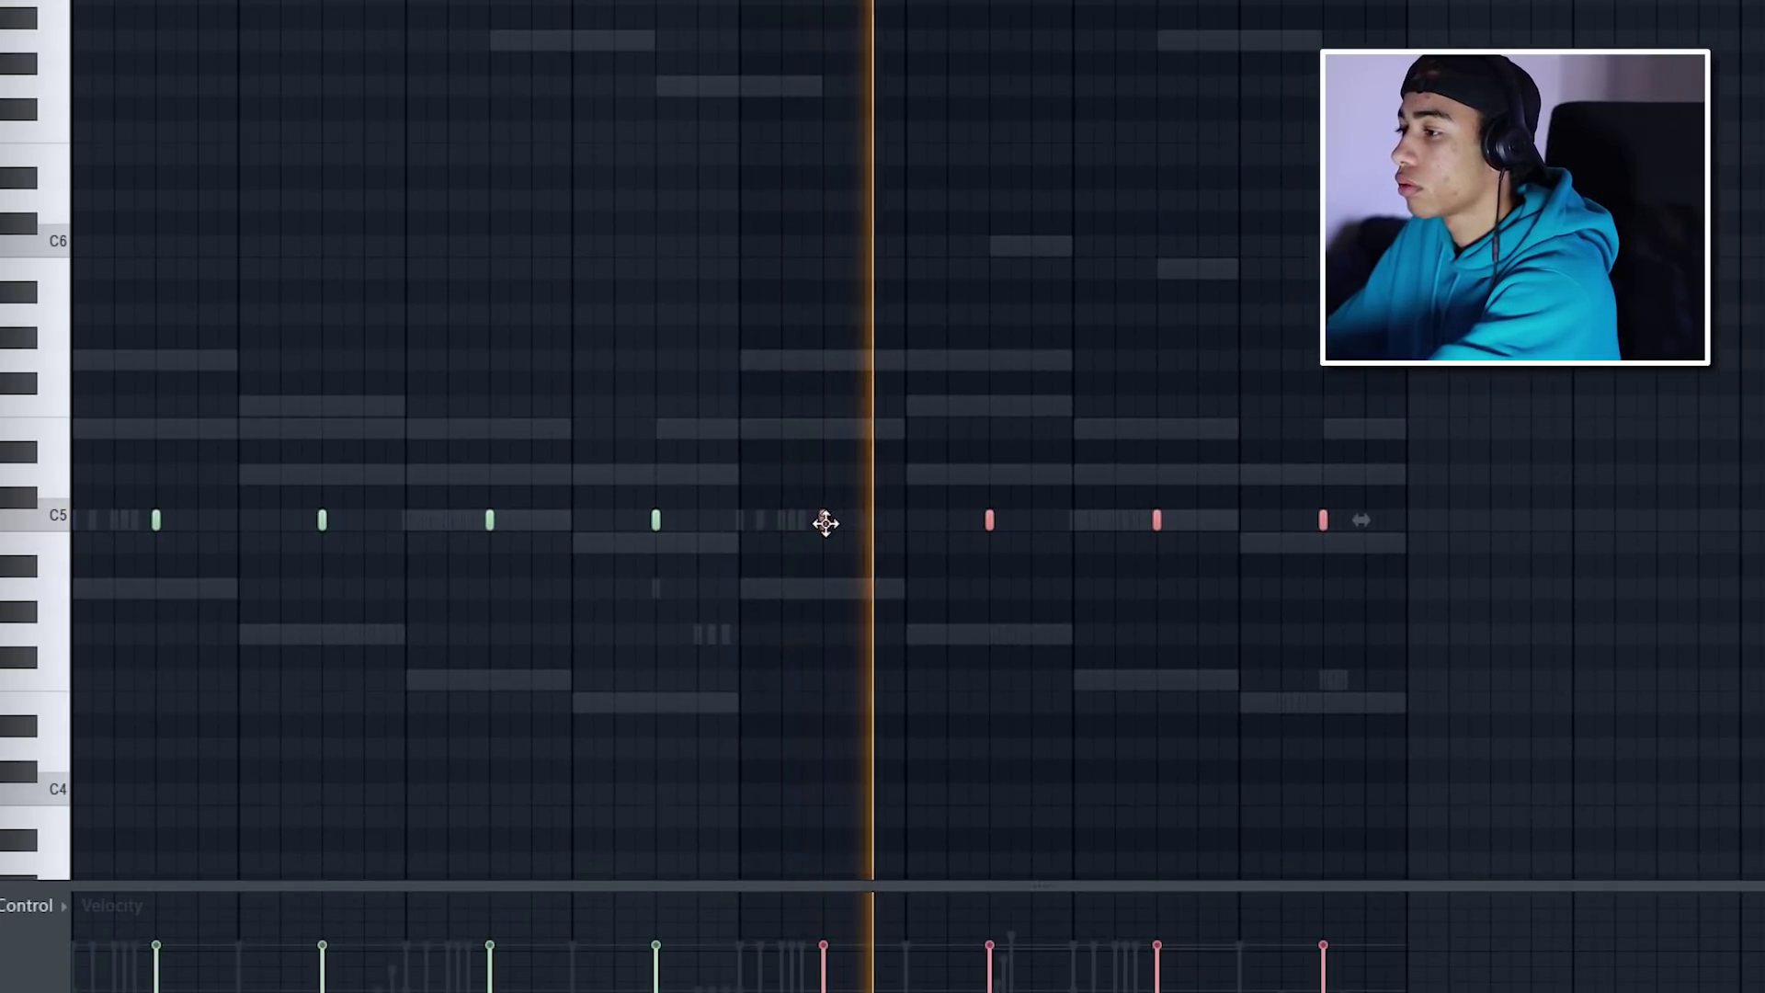
key(ctrl+a)
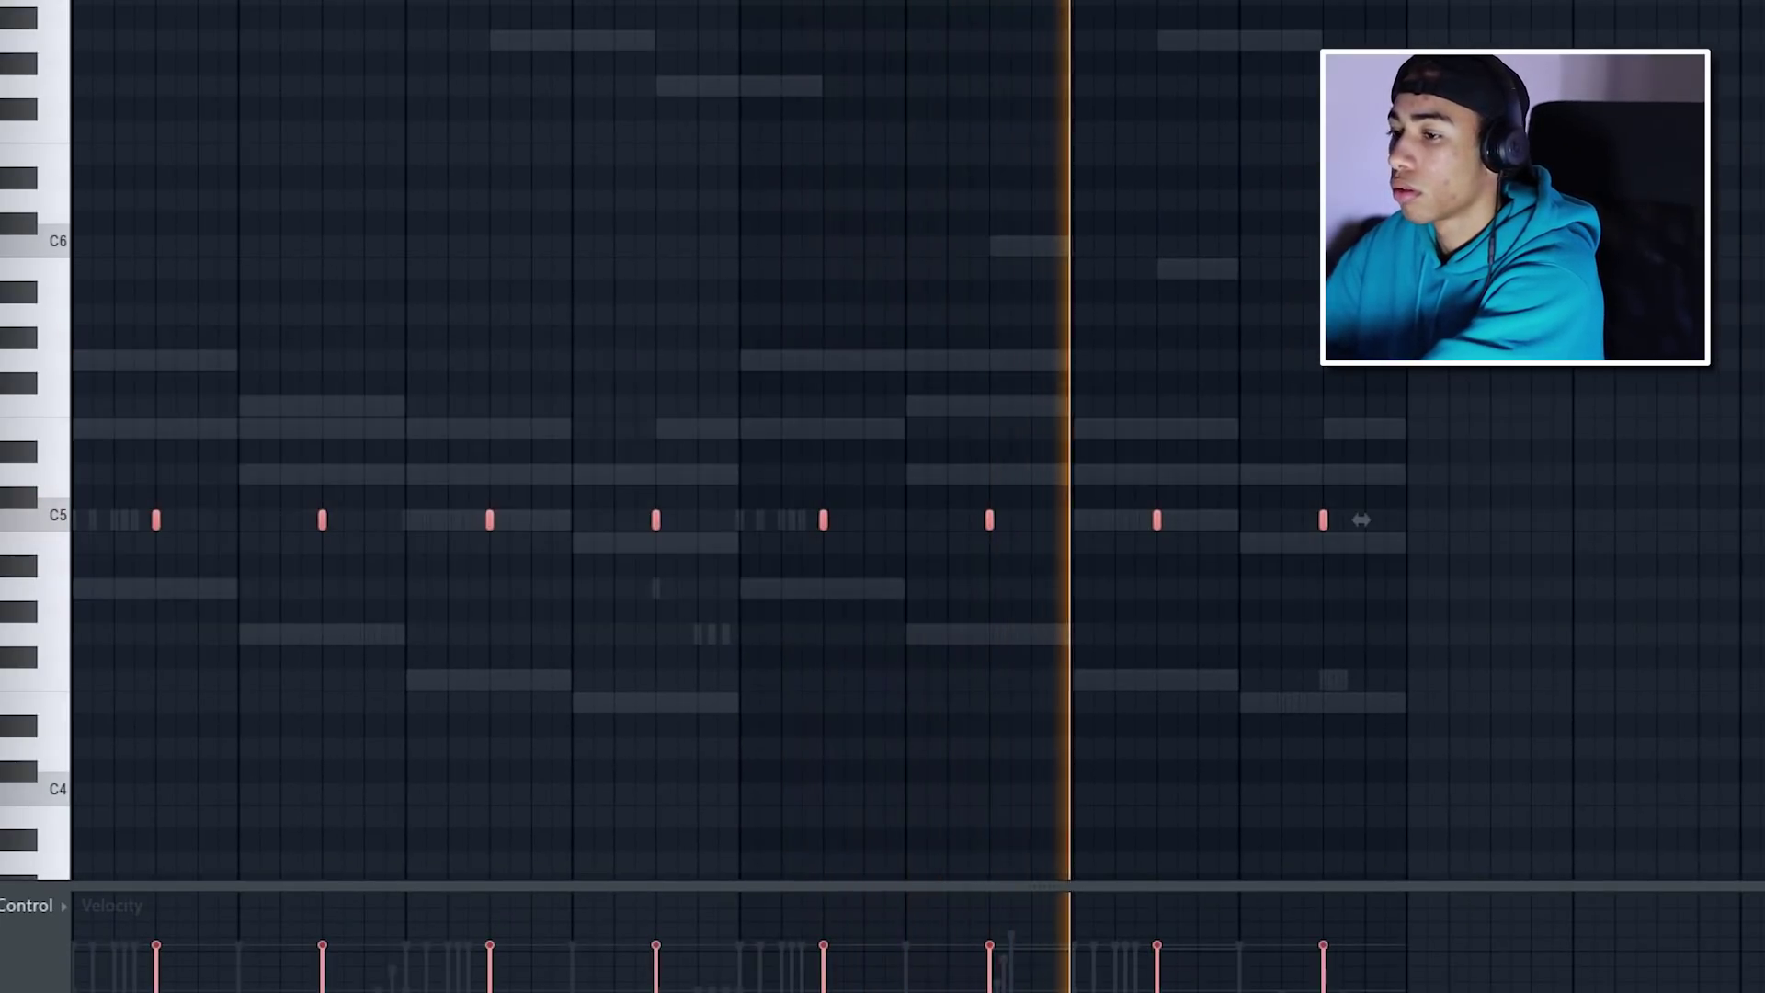
Slightly lower the clap's volume on mixer insert 2 and move the Channel rack aside
key(F9)
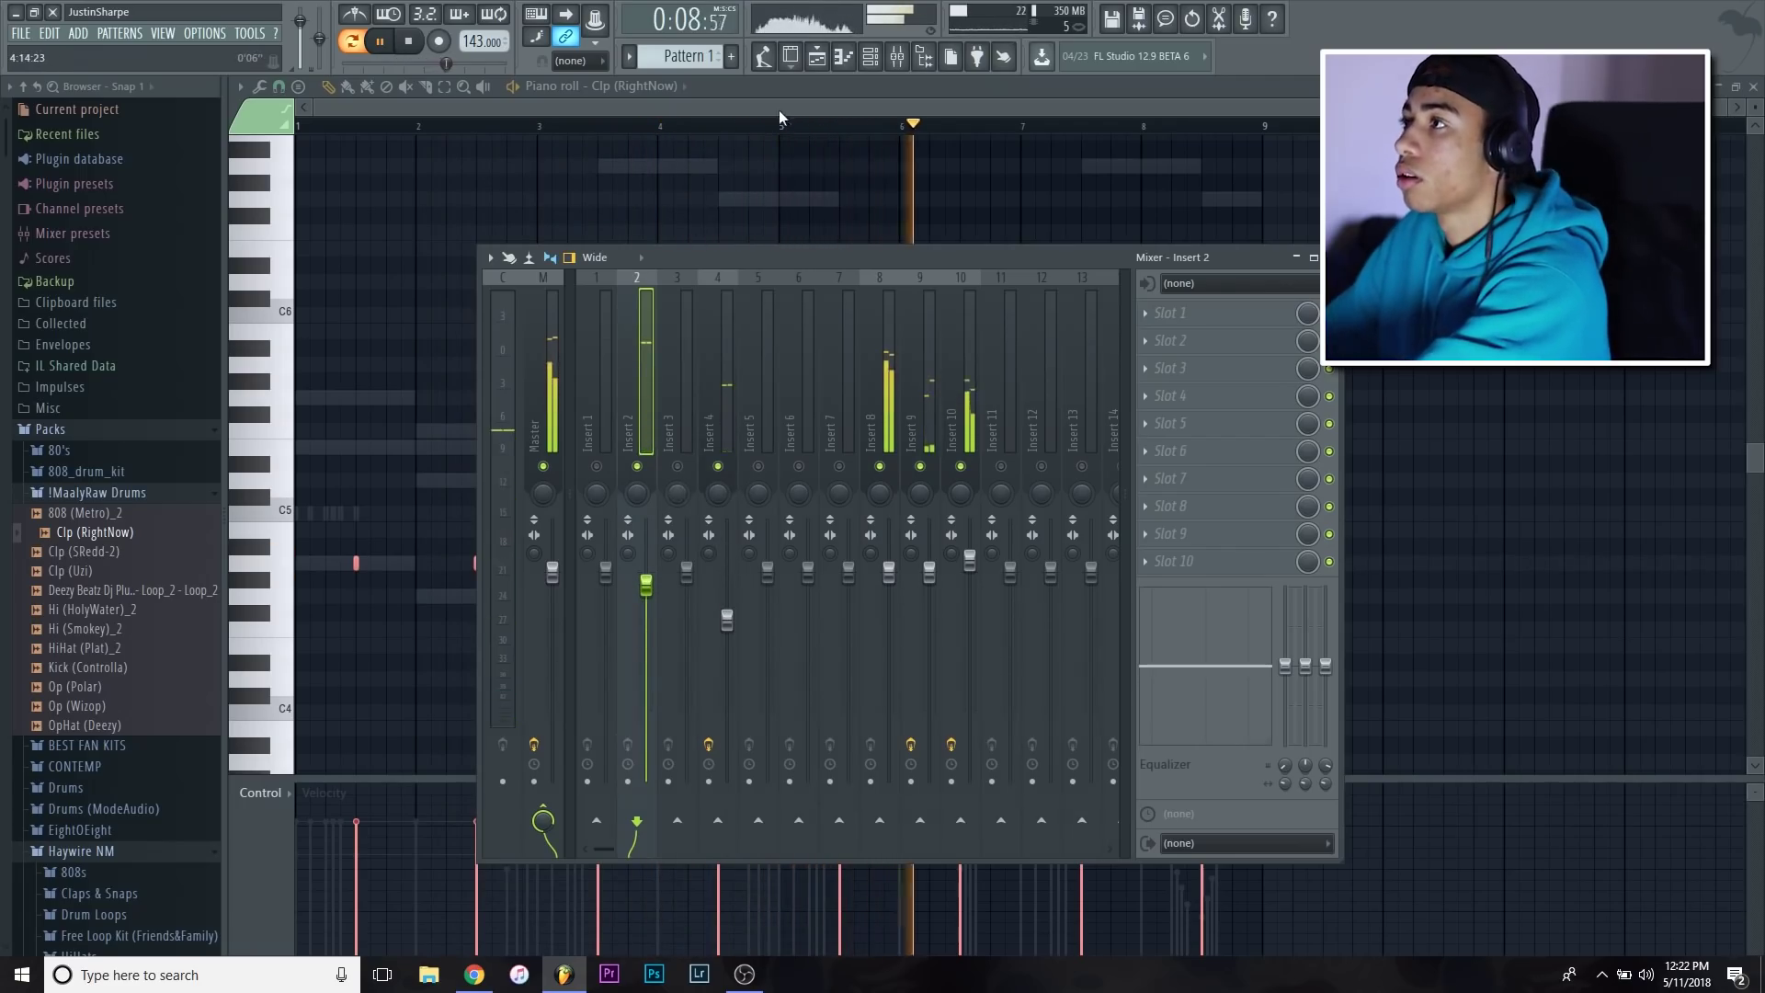
click(870, 56)
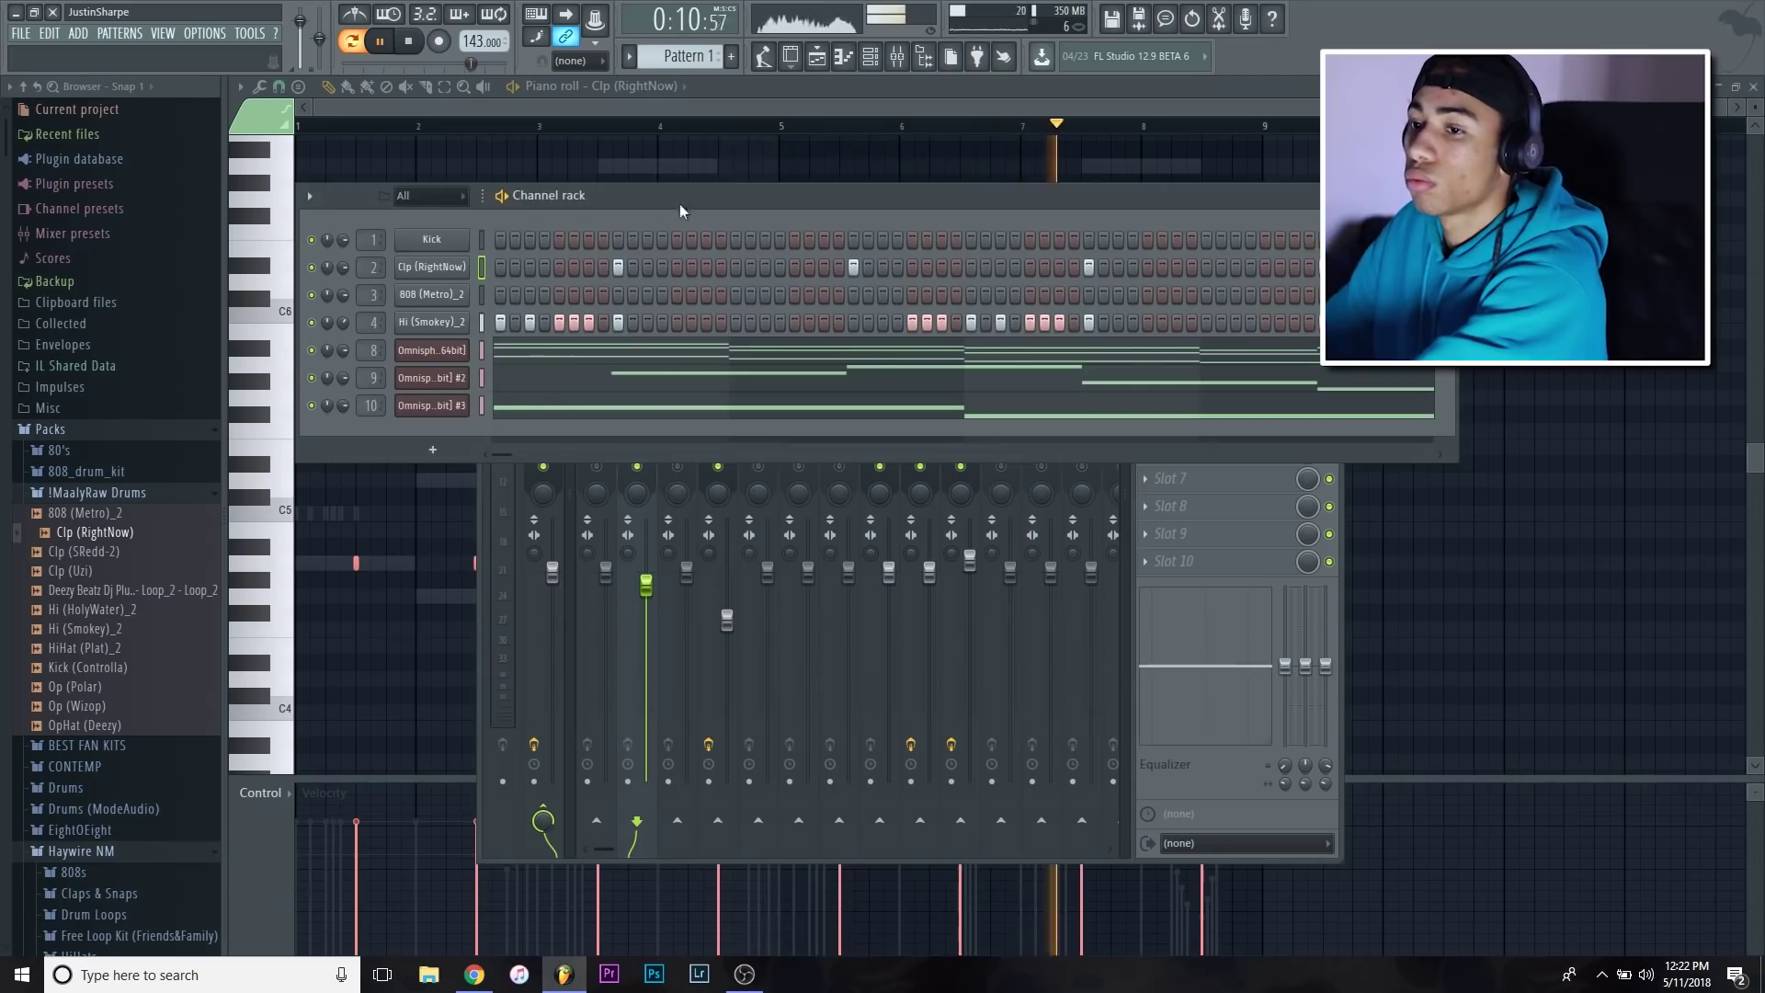
drag(680, 210, 835, 195)
key(space)
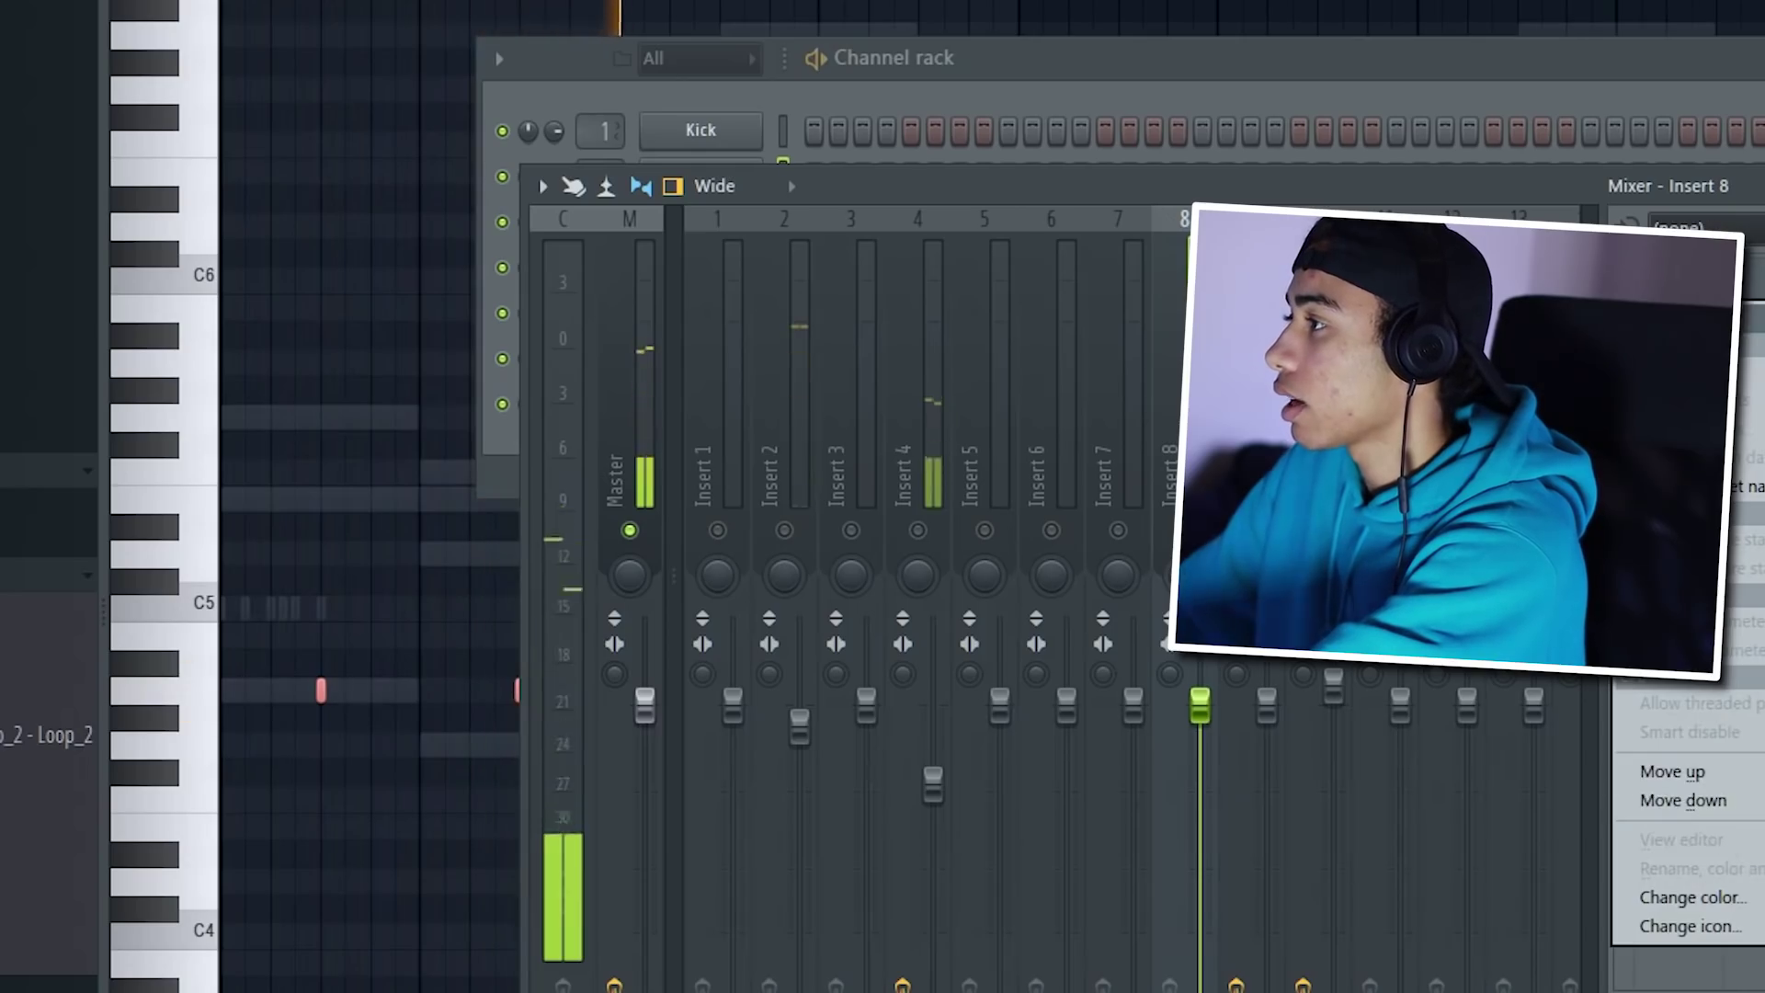
Add Fruity Parametric EQ 2 to mixer insert 8 with band 1 as a high-pass filter, band 5 boosted and band 3 slightly cut
click(1751, 515)
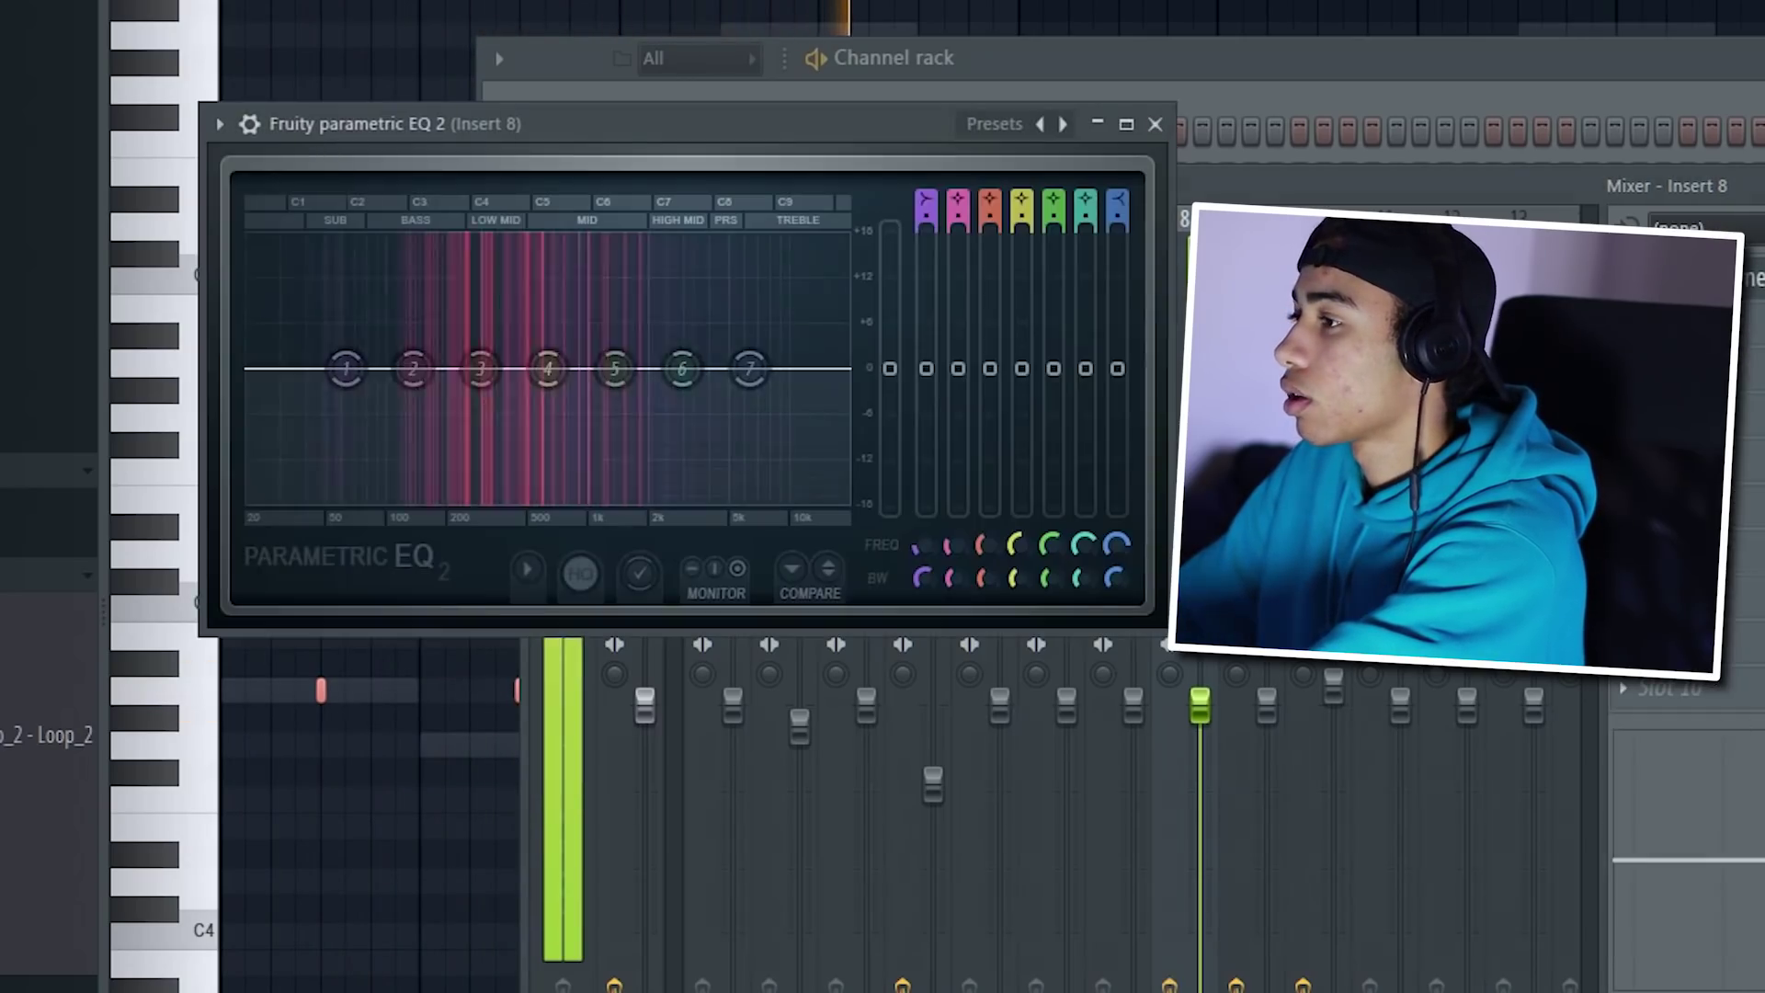
click(924, 198)
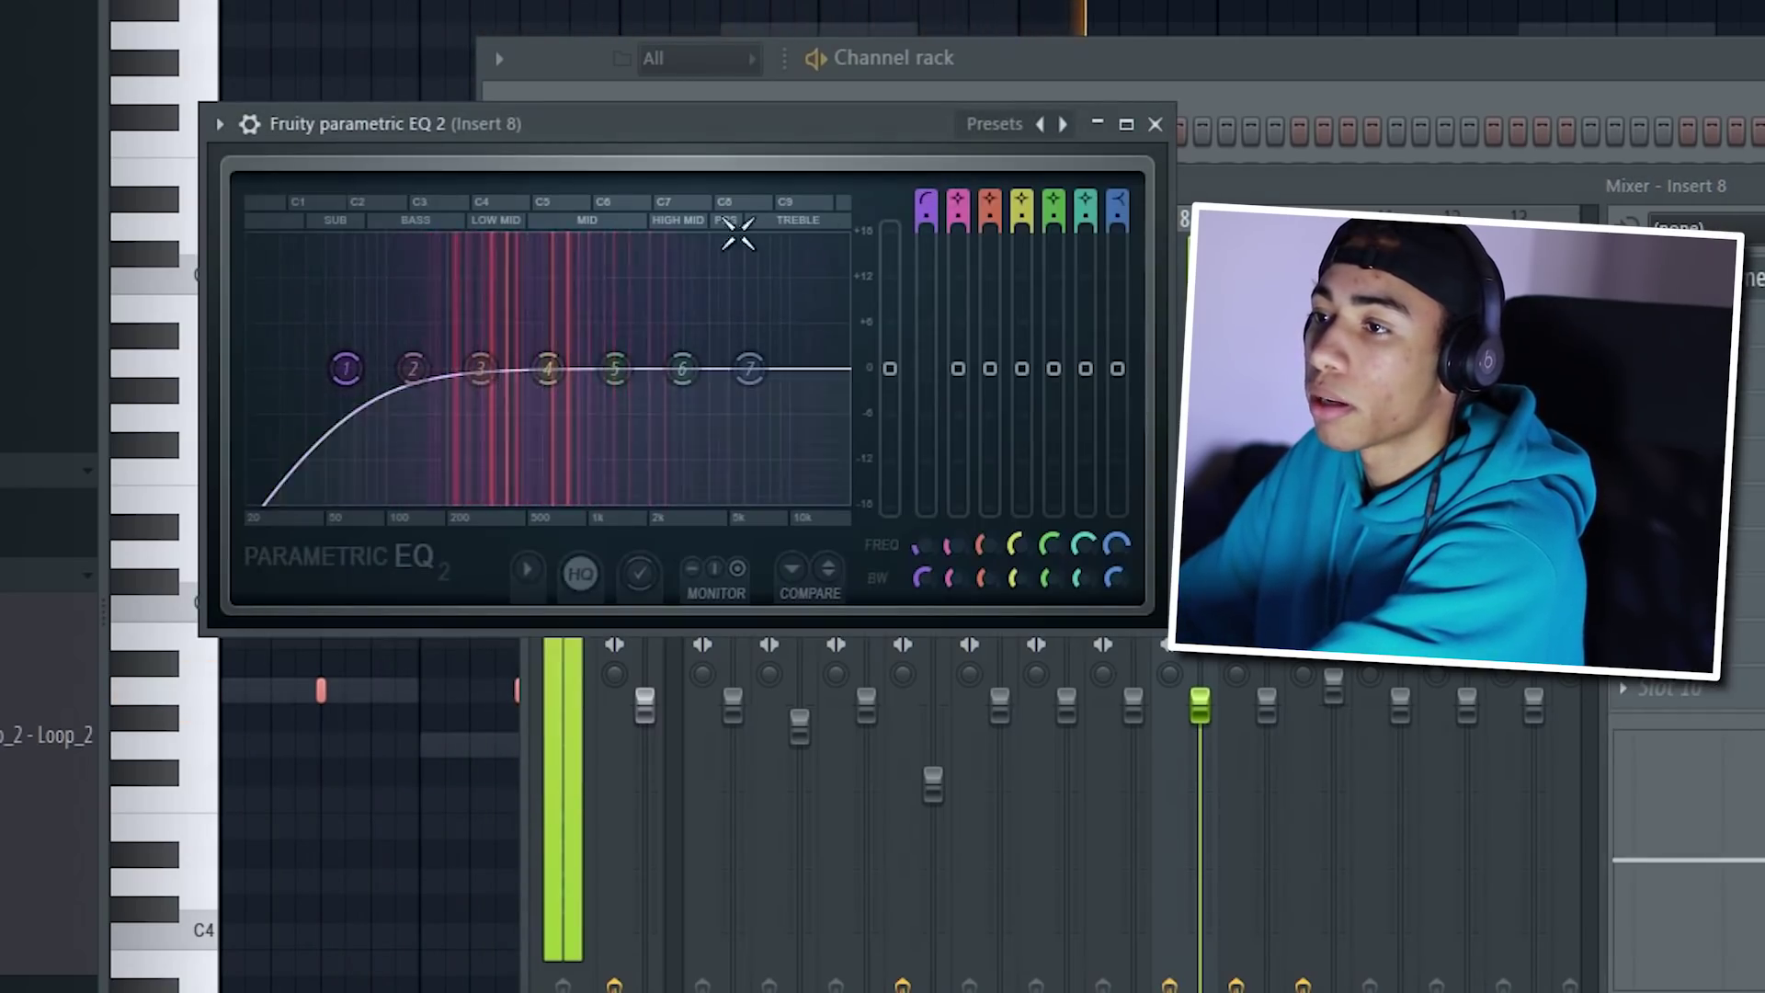
drag(345, 369, 549, 365)
drag(615, 370, 609, 339)
drag(492, 369, 477, 392)
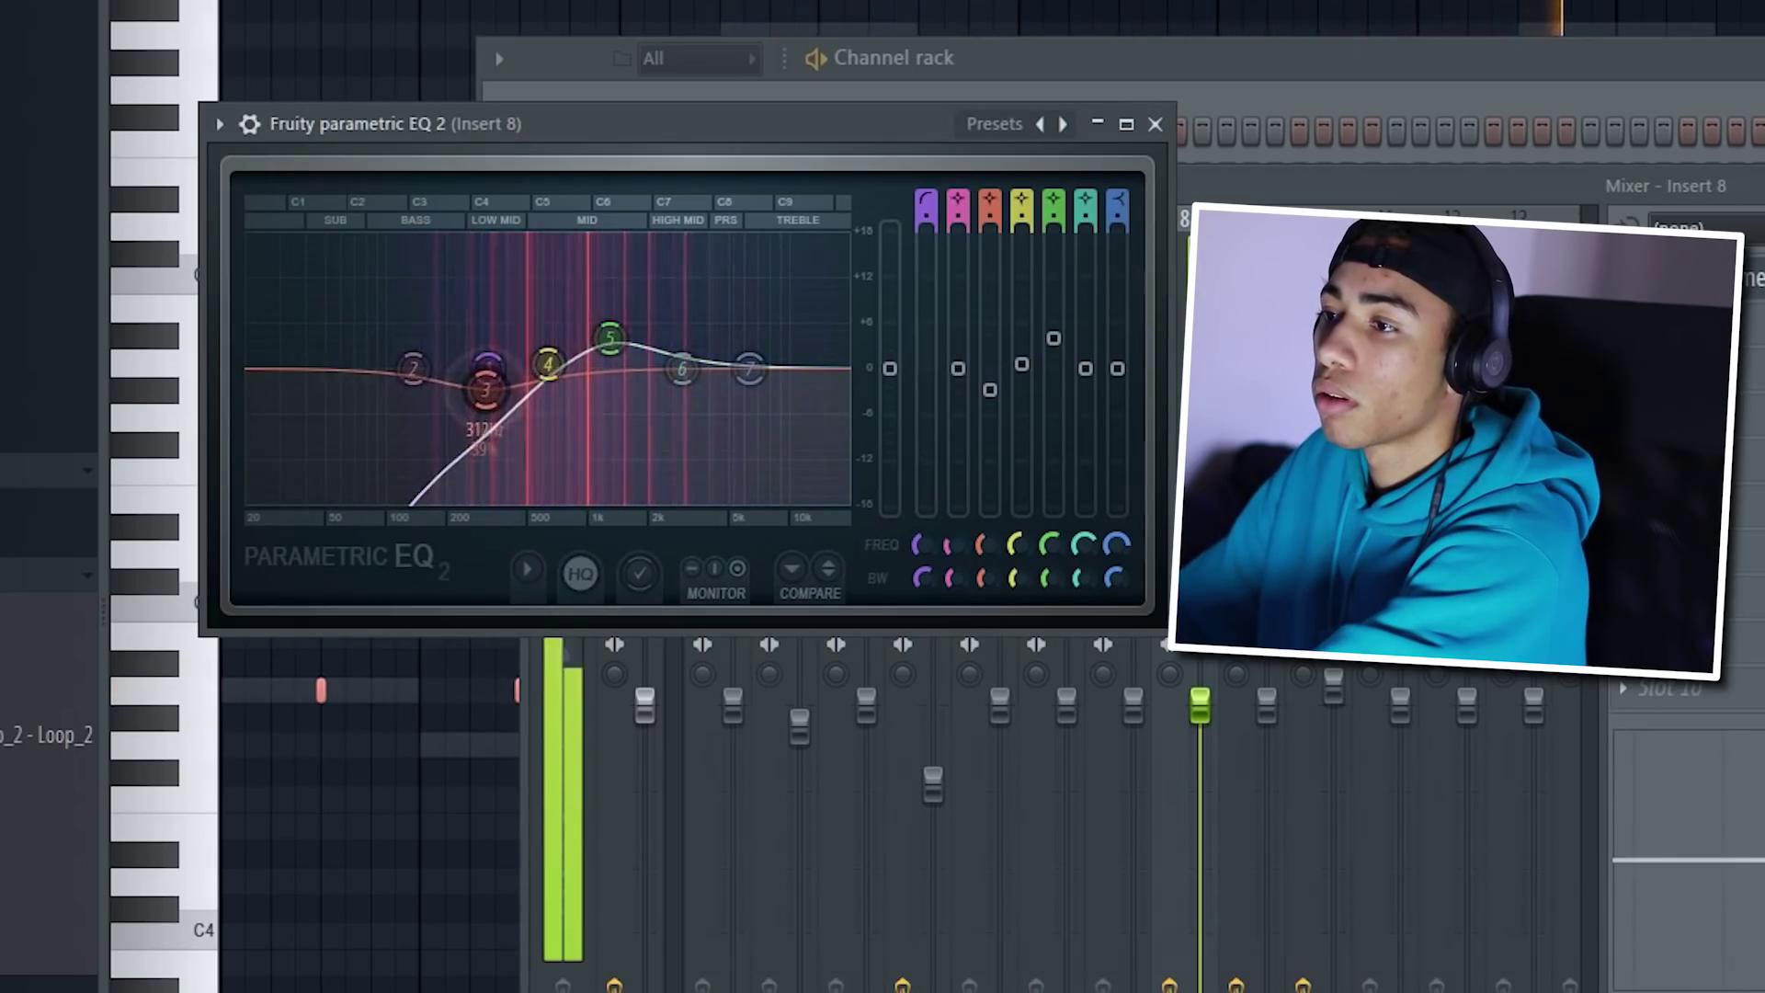
click(1217, 189)
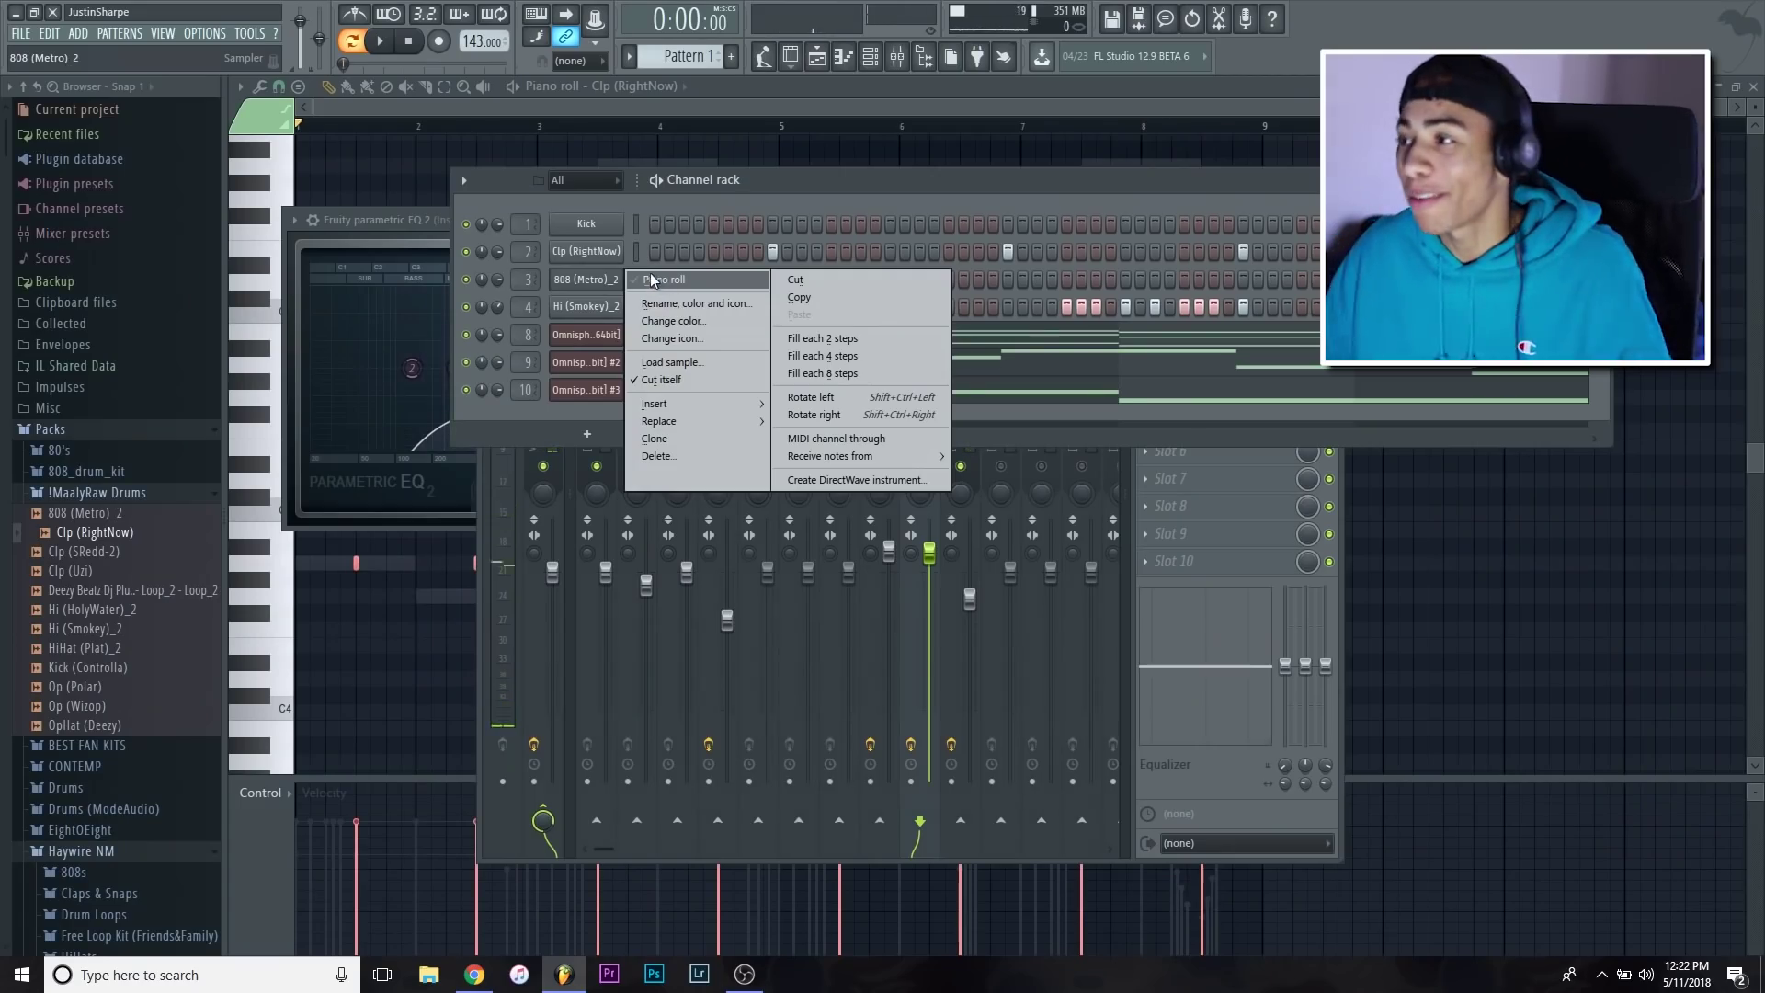
Start a bass line in the 808 (Metro)_2 piano roll with a D5 note, a higher second note and an E5 note
click(654, 280)
click(380, 478)
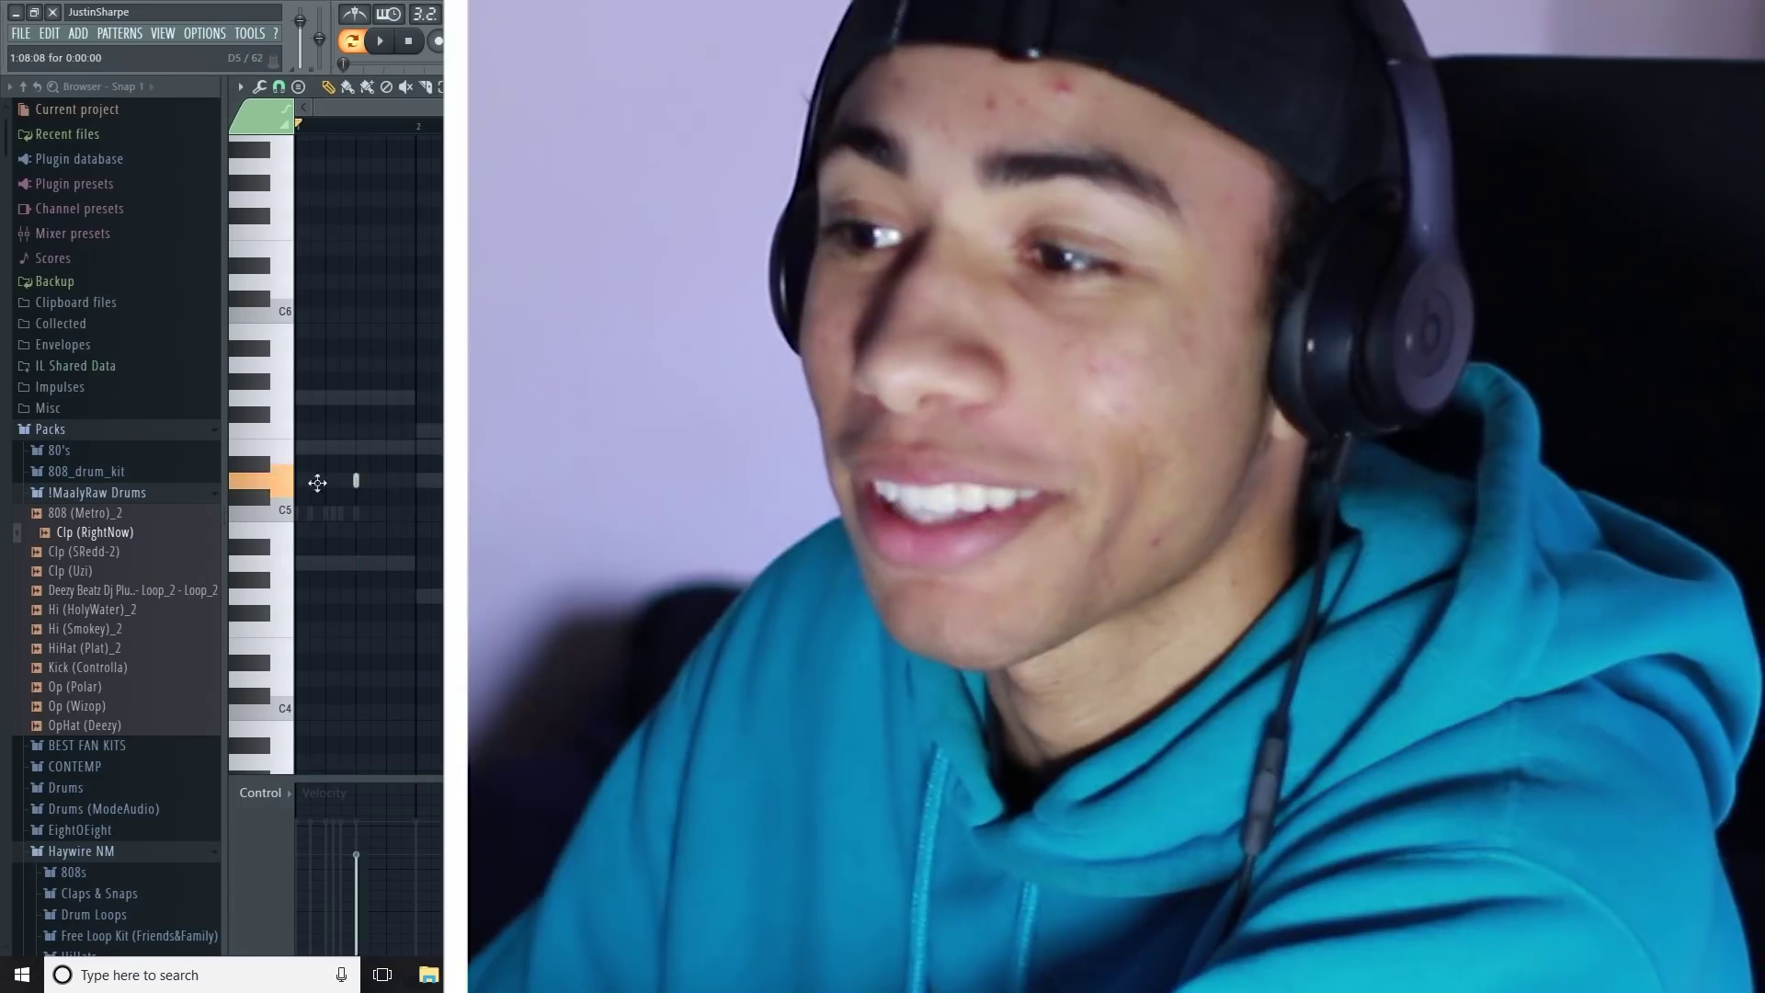
click(393, 381)
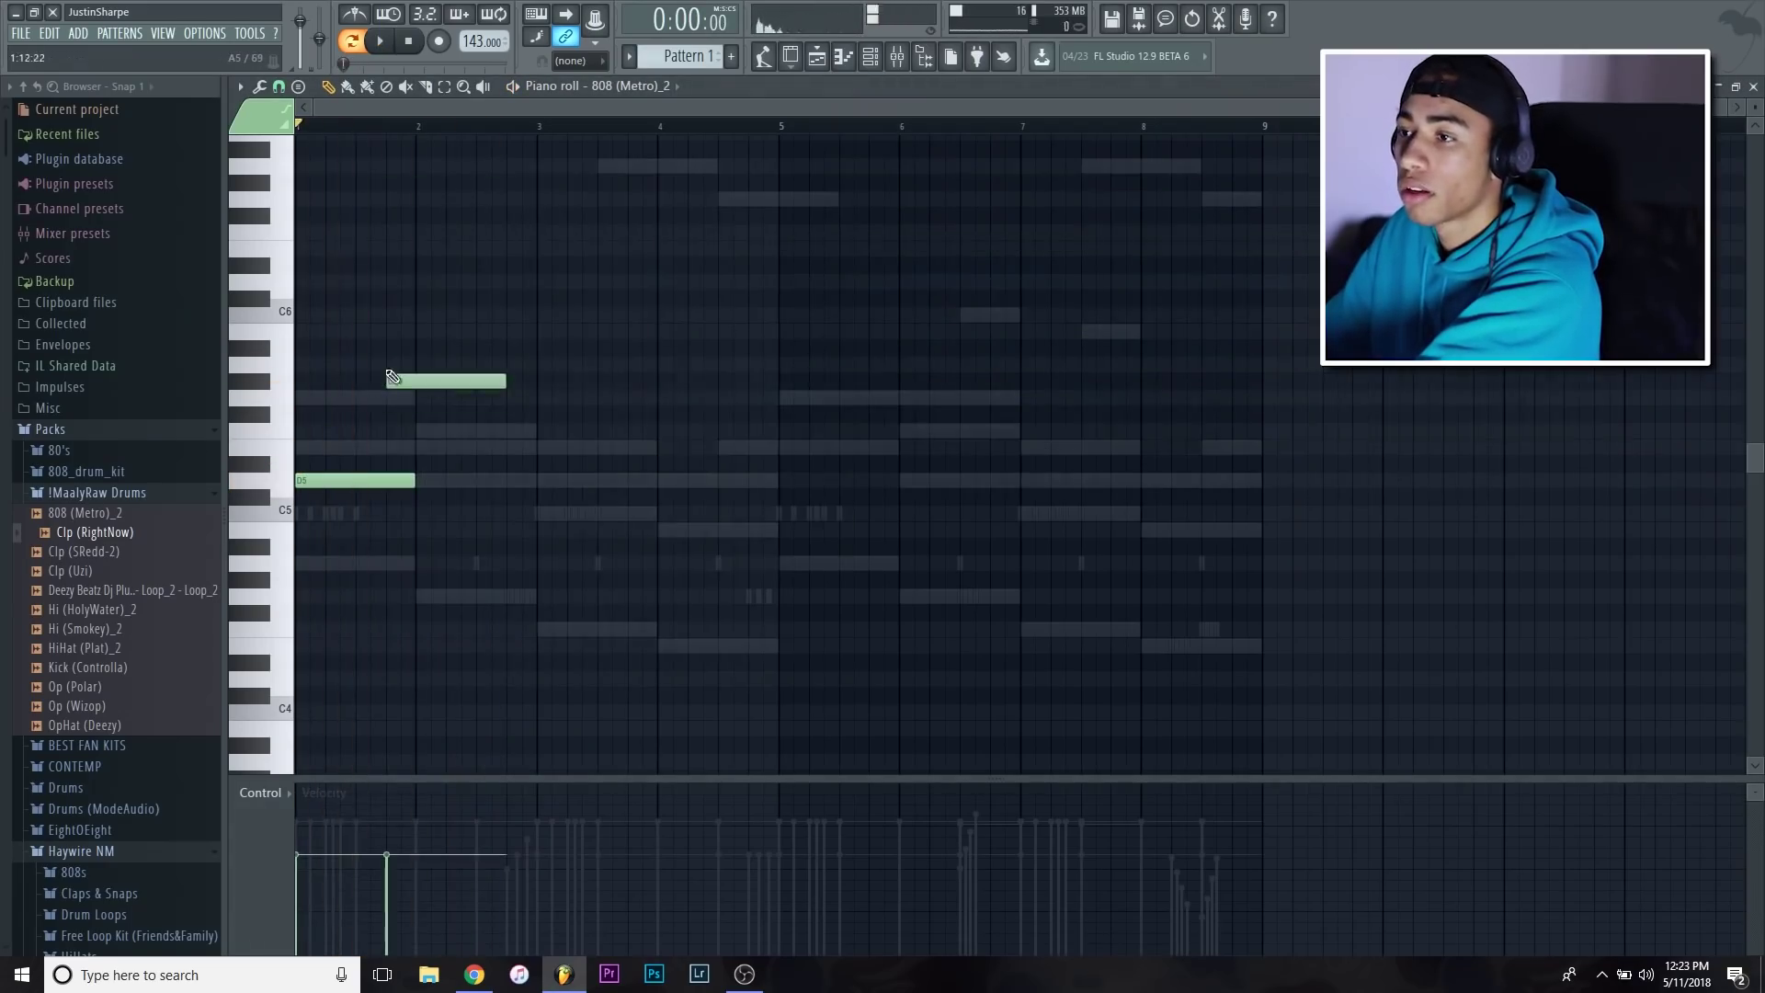
drag(392, 381, 393, 364)
click(450, 447)
Shorten the first two 808 notes and extend the bass line to eight bars using D5, G5, F#5, E5 and C5
key(space)
key(space)
drag(413, 480, 385, 480)
drag(503, 365, 445, 365)
click(517, 447)
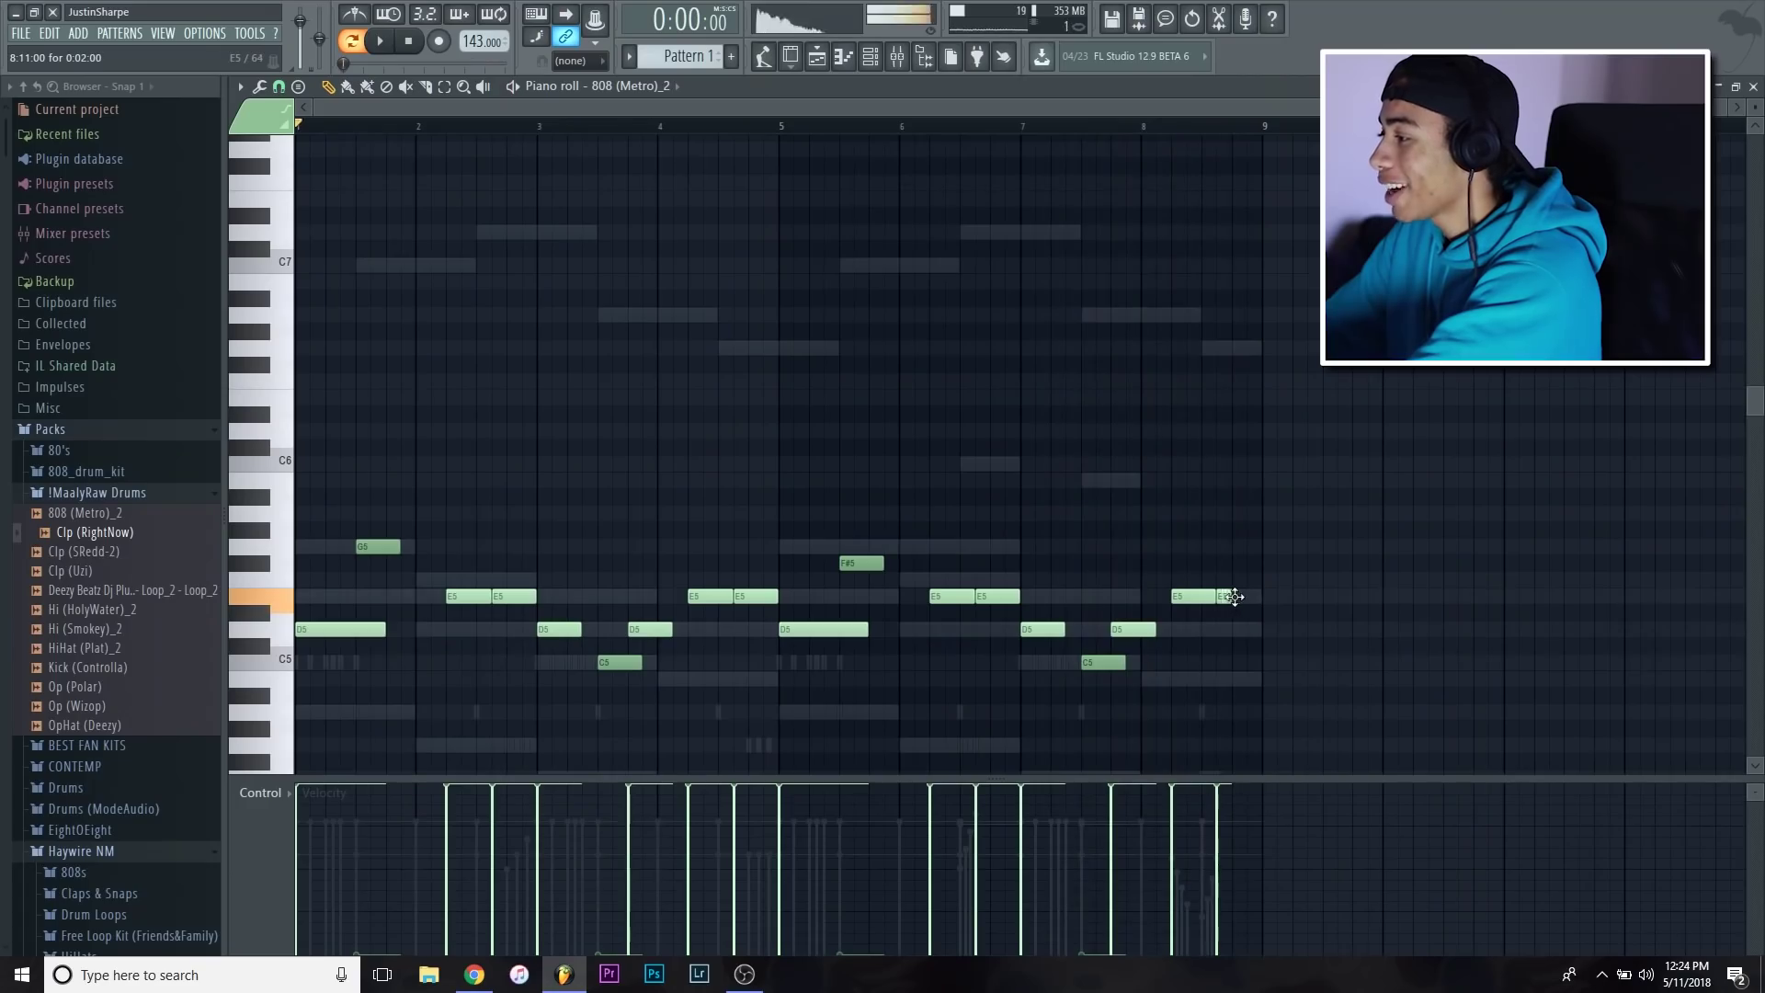
Add the Op (Wizop) open hat from the !MaalyRaw Drums pack as a new channel in the Channel rack
key(F9)
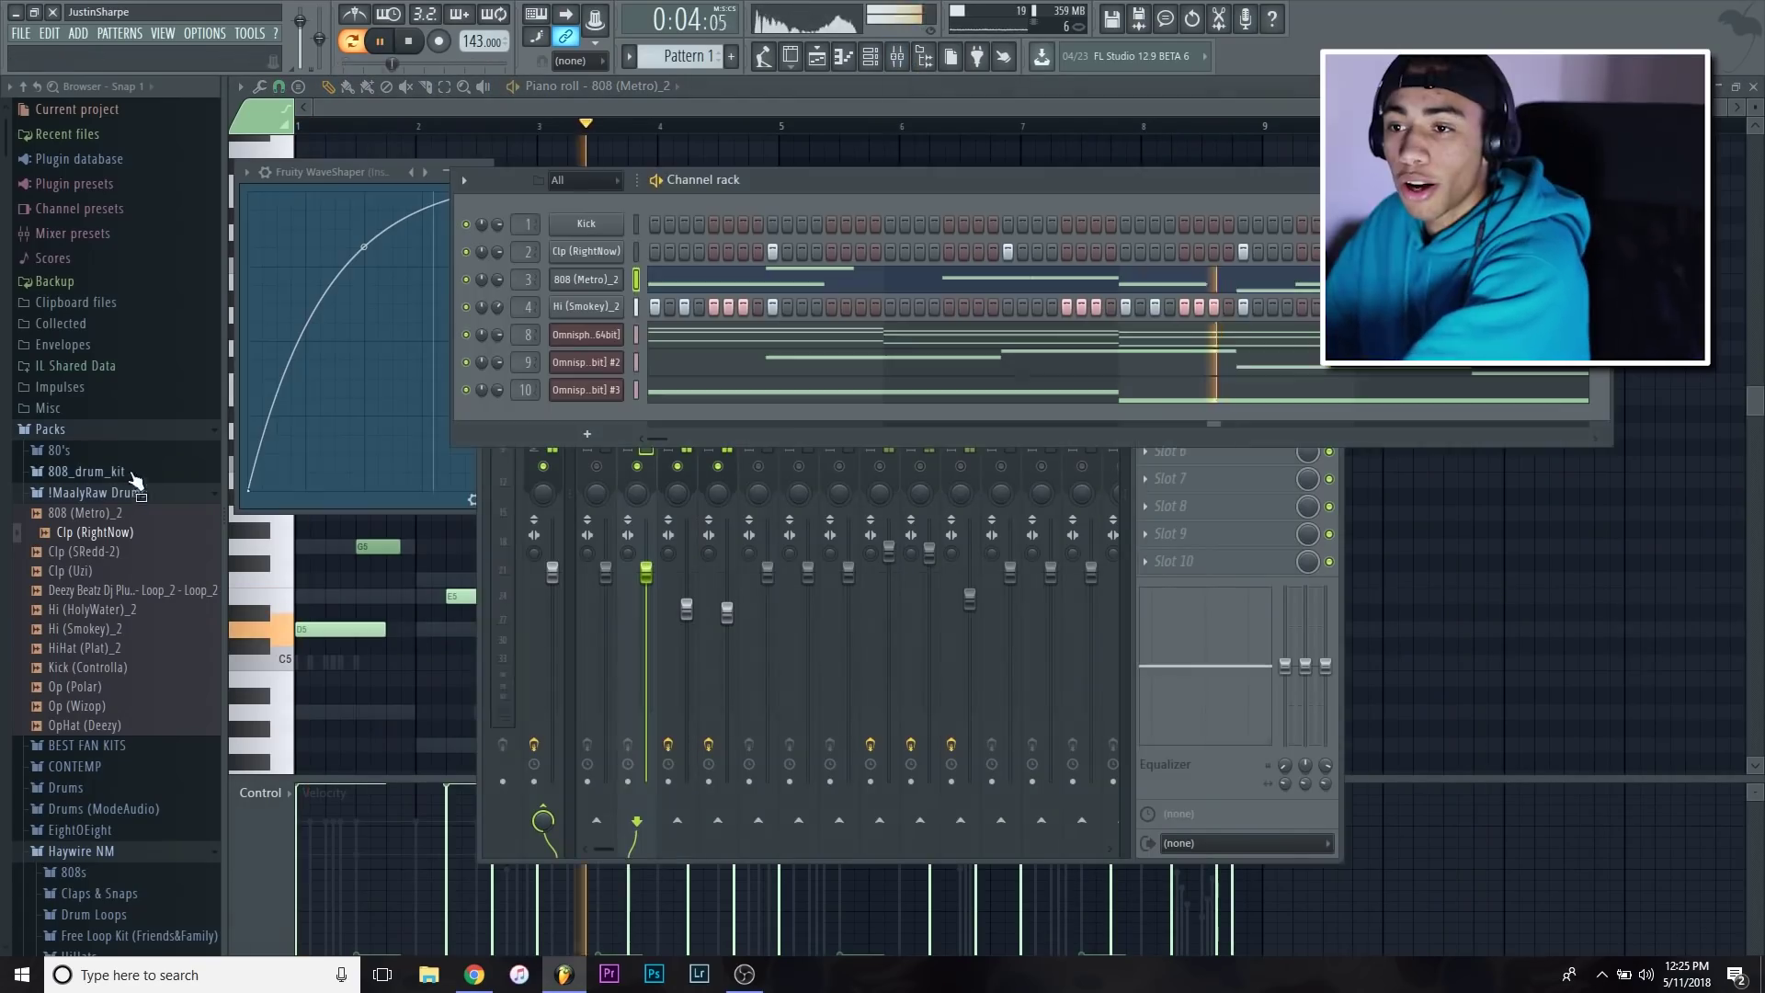
click(119, 496)
click(129, 496)
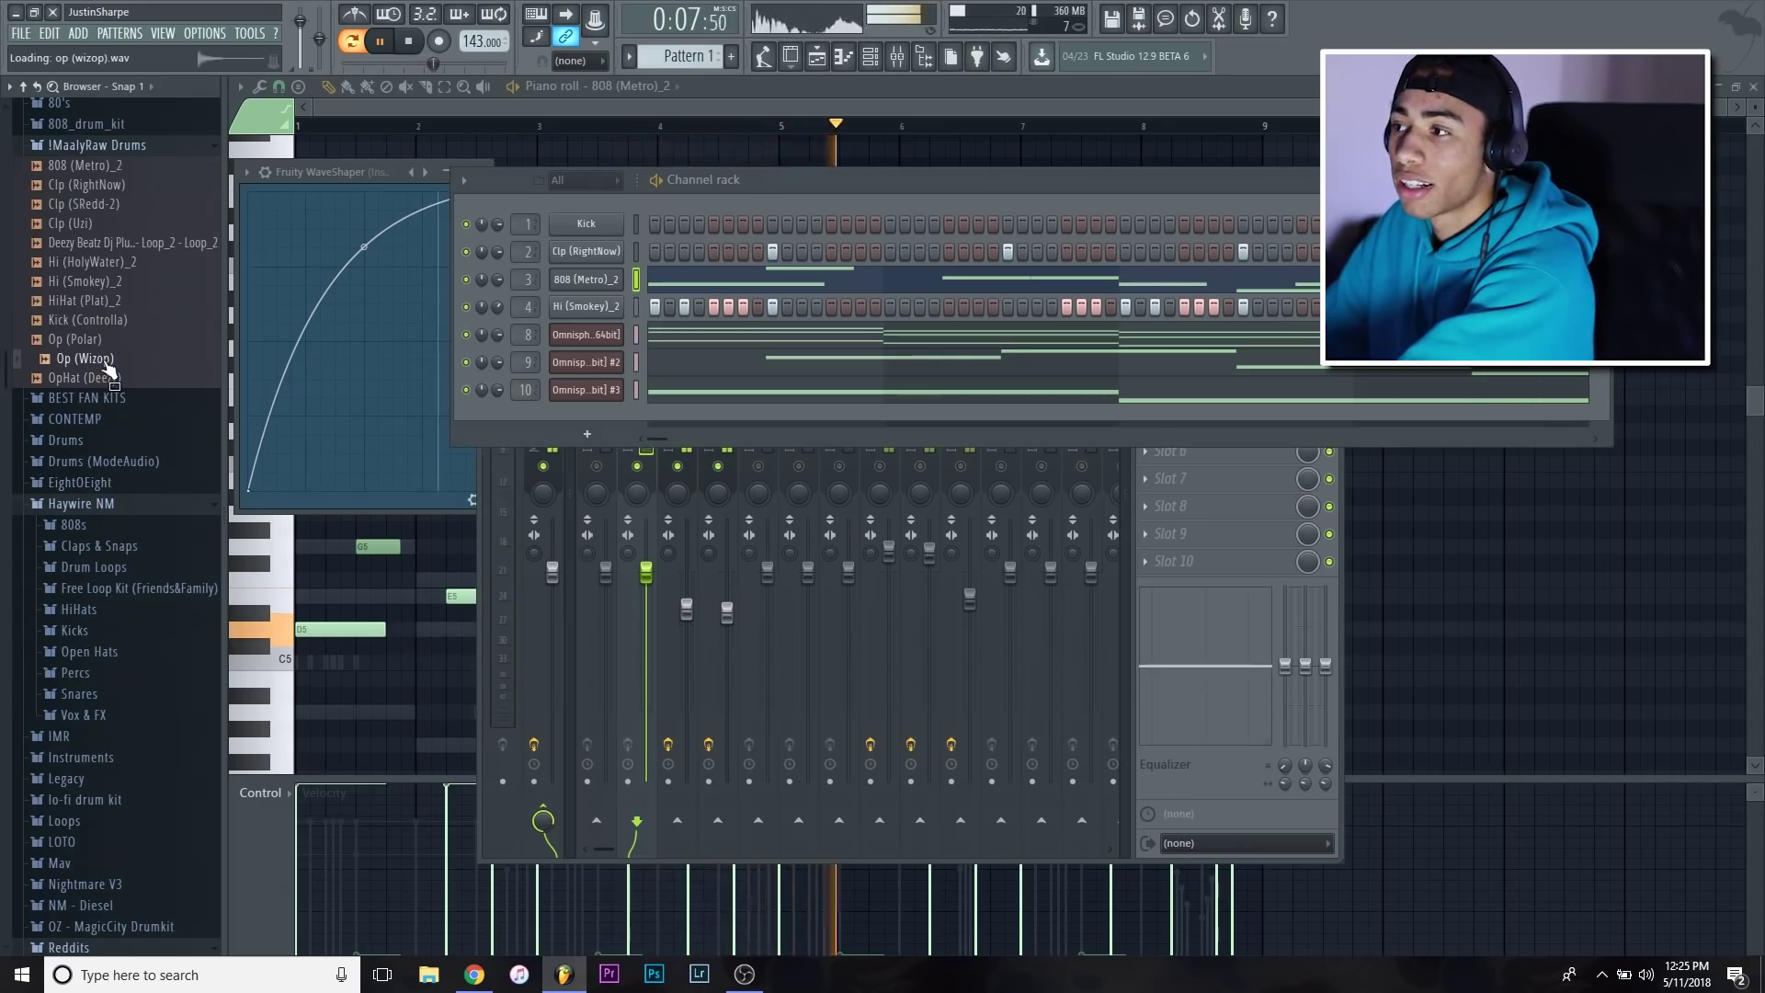
drag(108, 368, 716, 428)
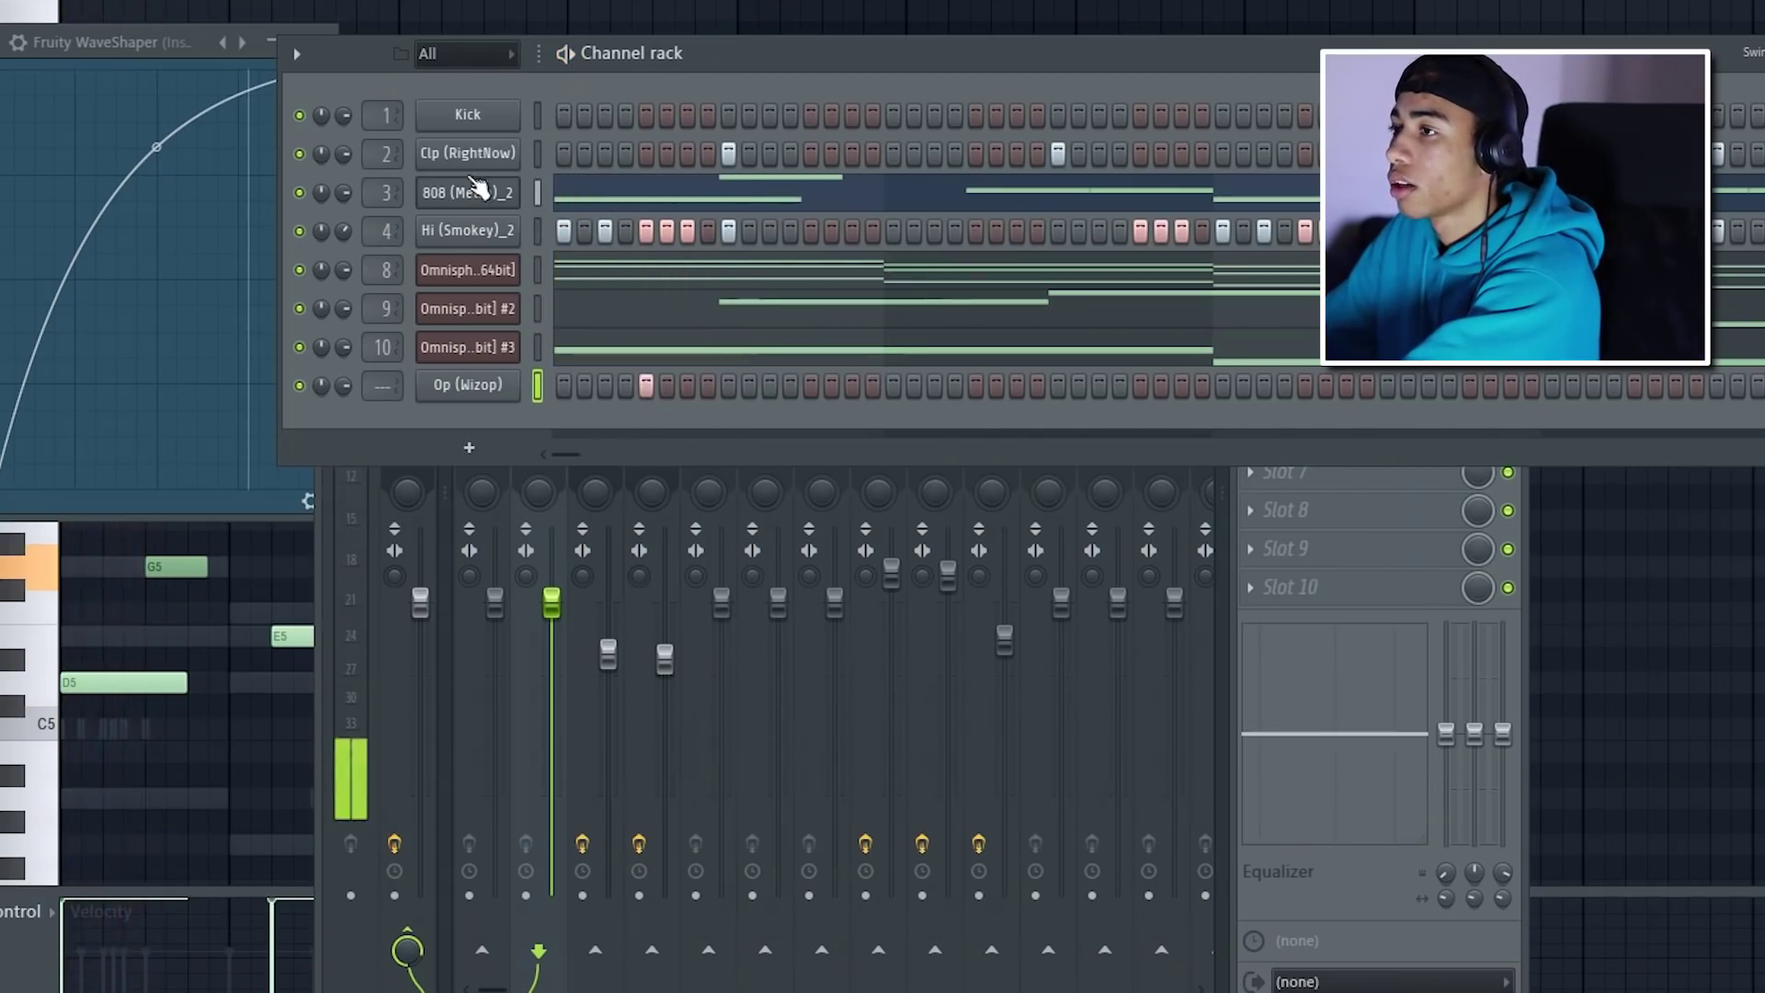
Make the Clp (RightNow) channel cut itself and open its miscellaneous settings with the cut groups
click(470, 154)
drag(538, 152, 958, 224)
right_click(450, 149)
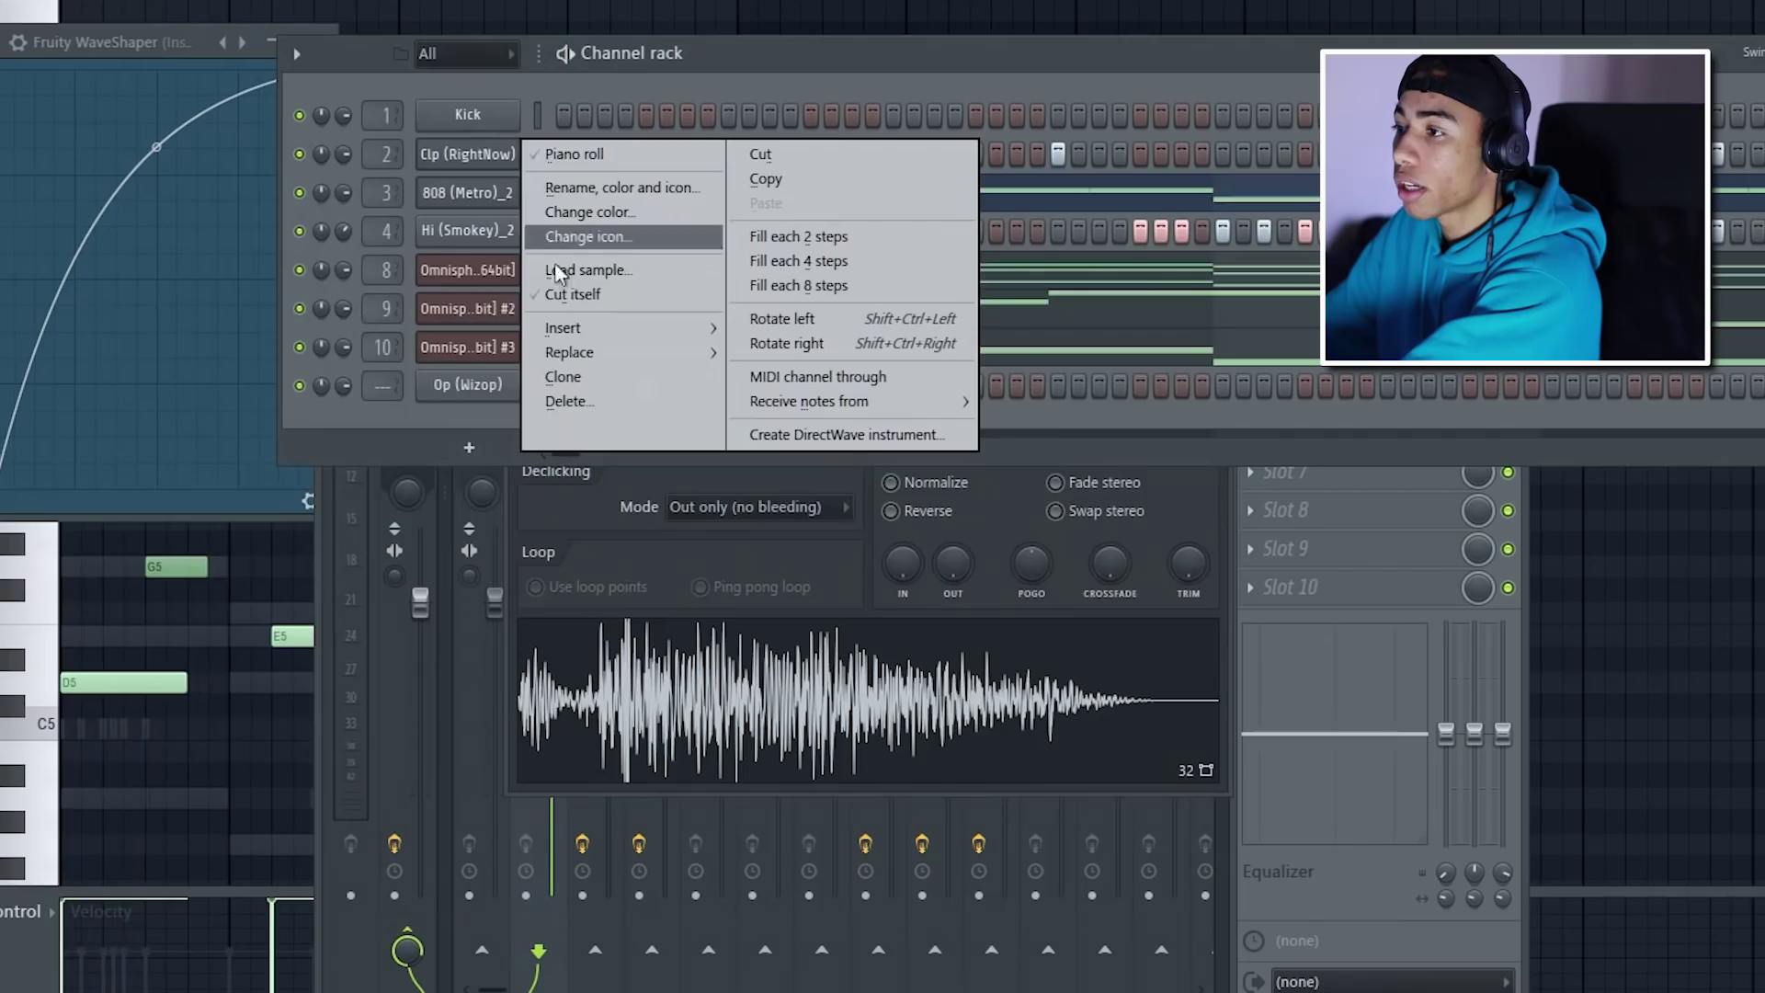
click(572, 298)
click(469, 166)
click(471, 167)
click(661, 270)
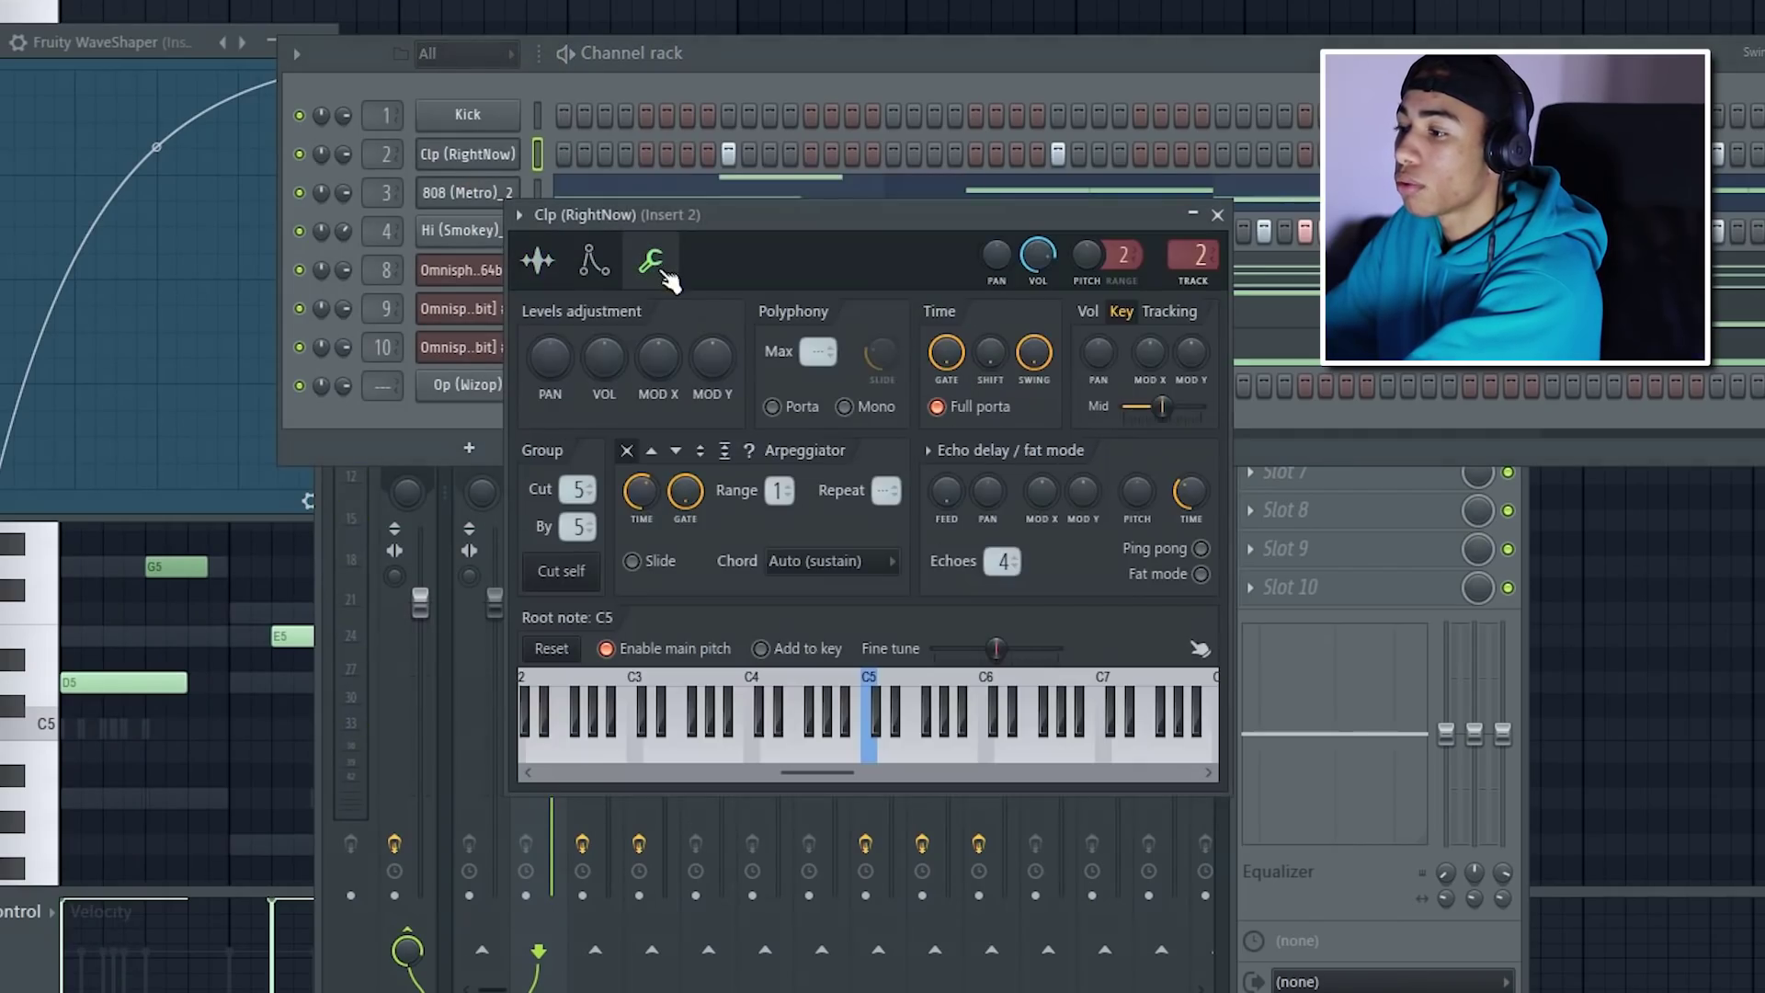
Set both the Cut and By groups of the Op (Wizop) channel to 5
click(377, 425)
click(503, 381)
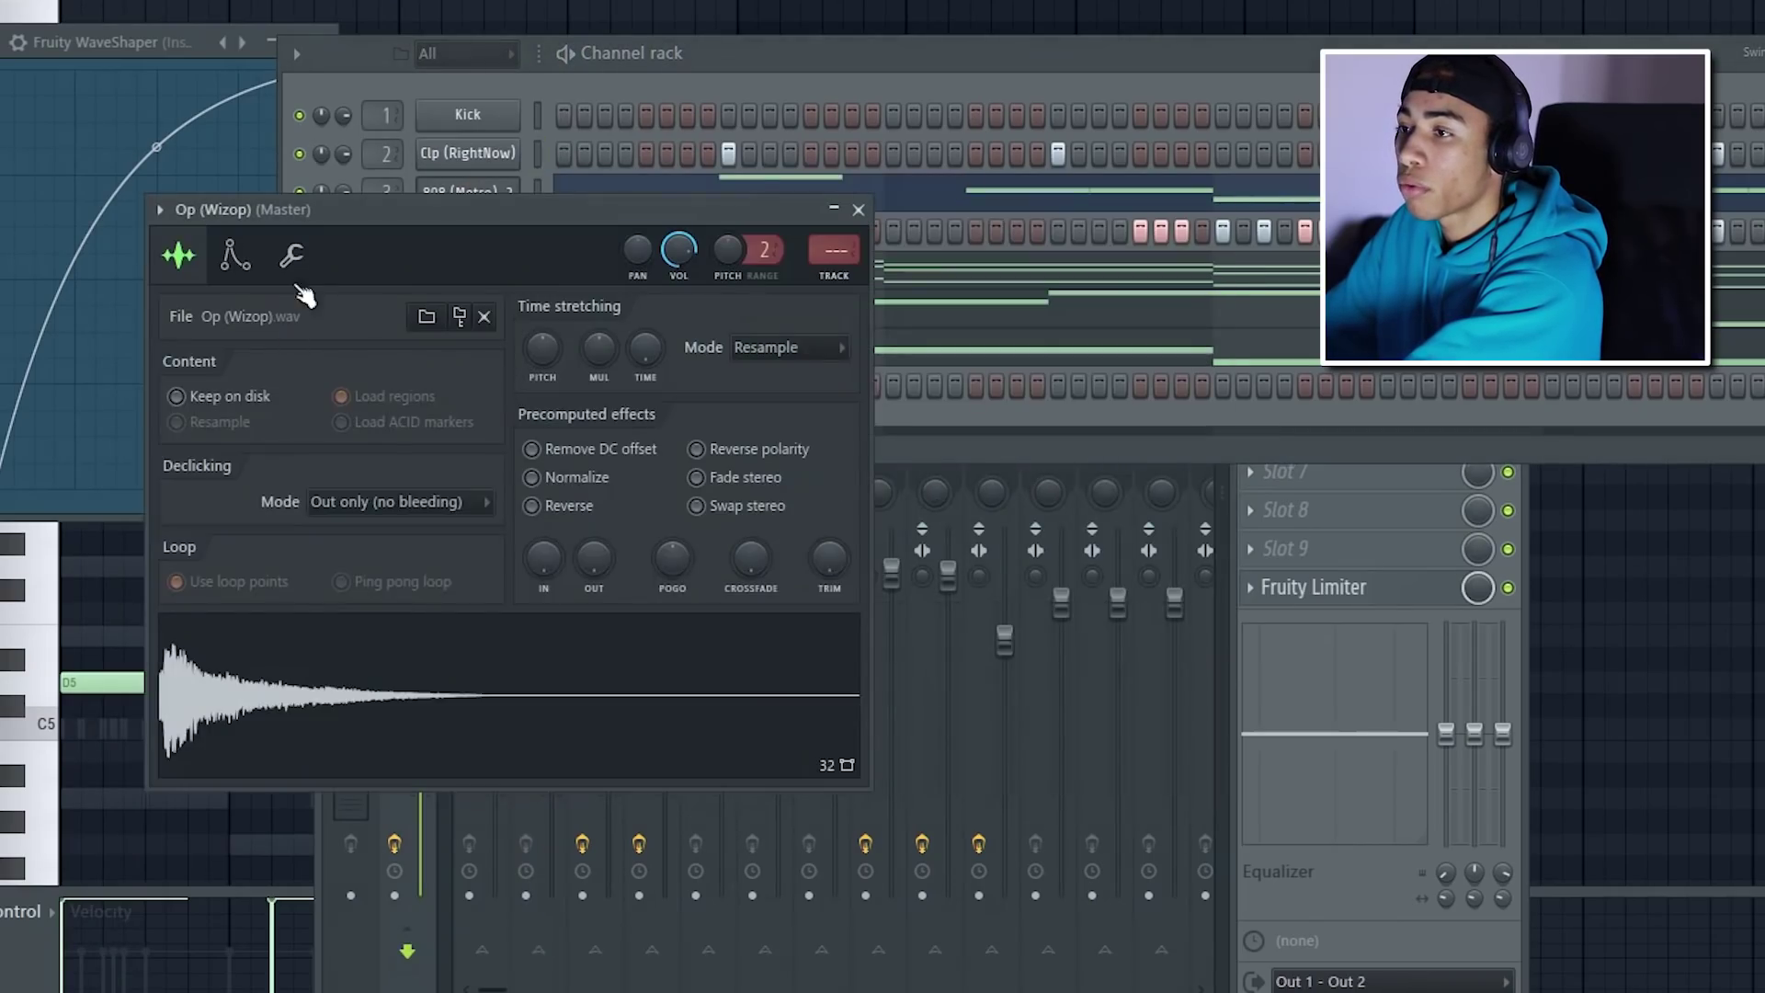
click(291, 255)
drag(208, 473, 208, 469)
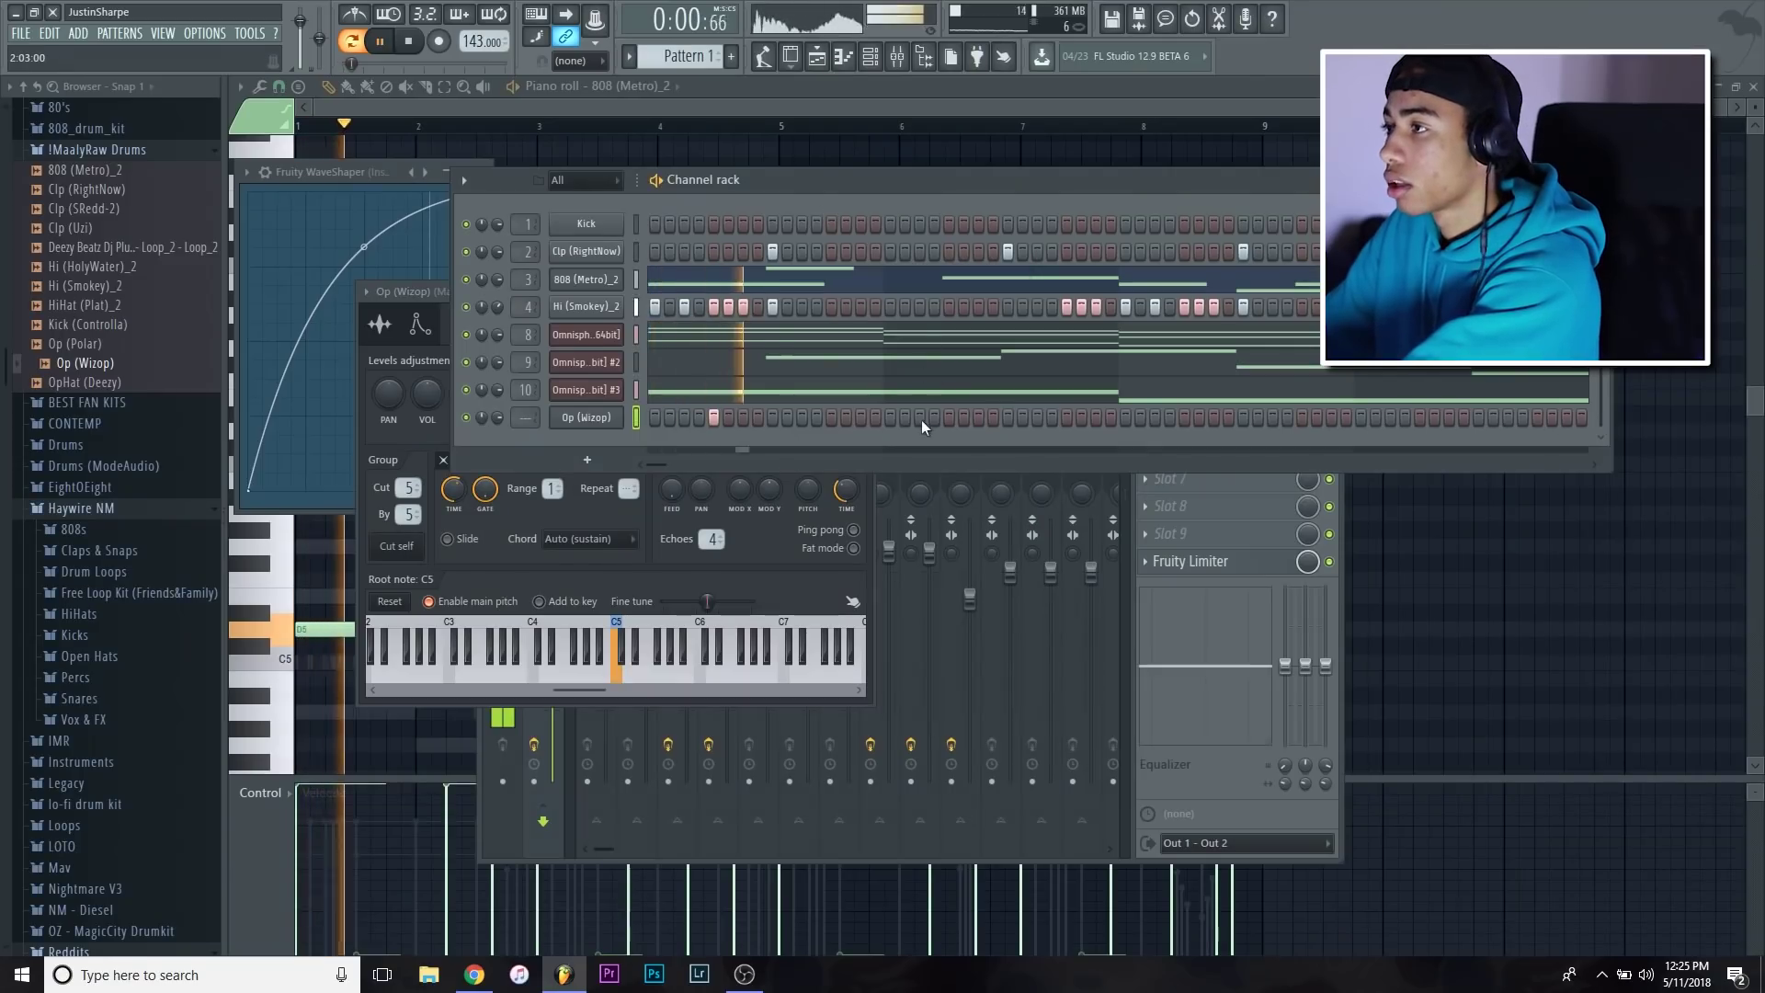
Place Op (Wizop) hits on beat 2 of bars 1, 3, 5 and 7 and lower them to G4 in the piano roll
click(1186, 417)
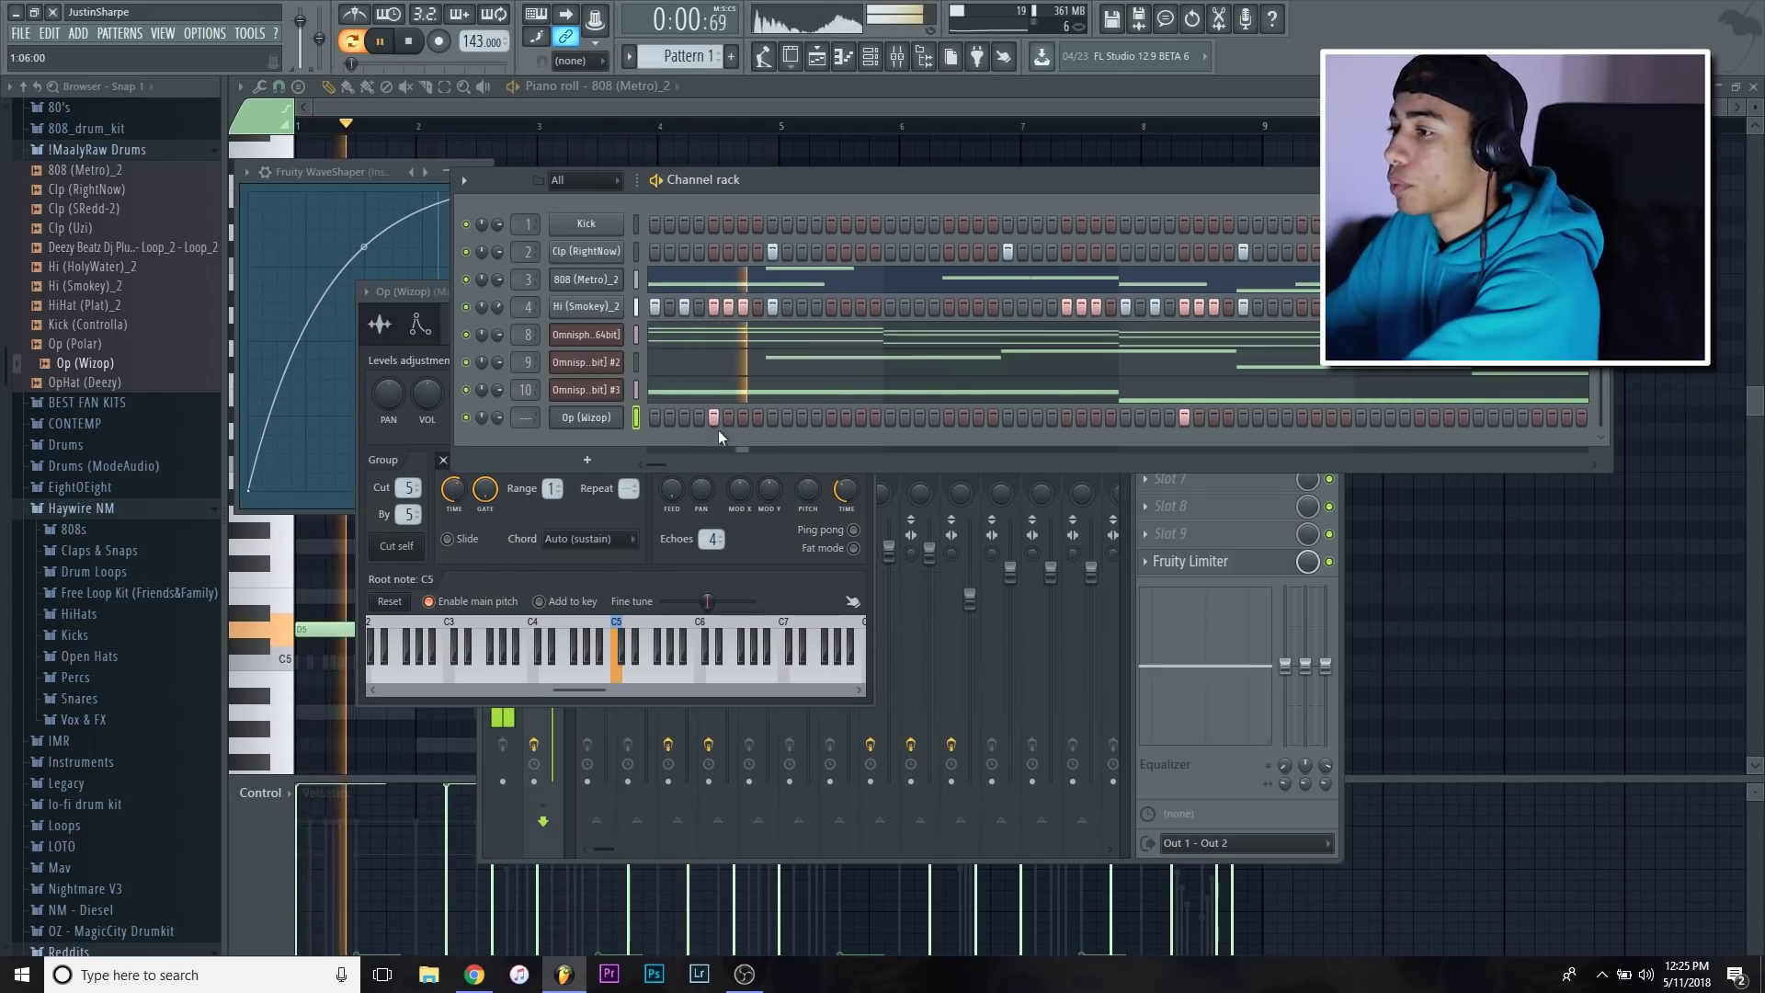
right_click(623, 418)
click(648, 414)
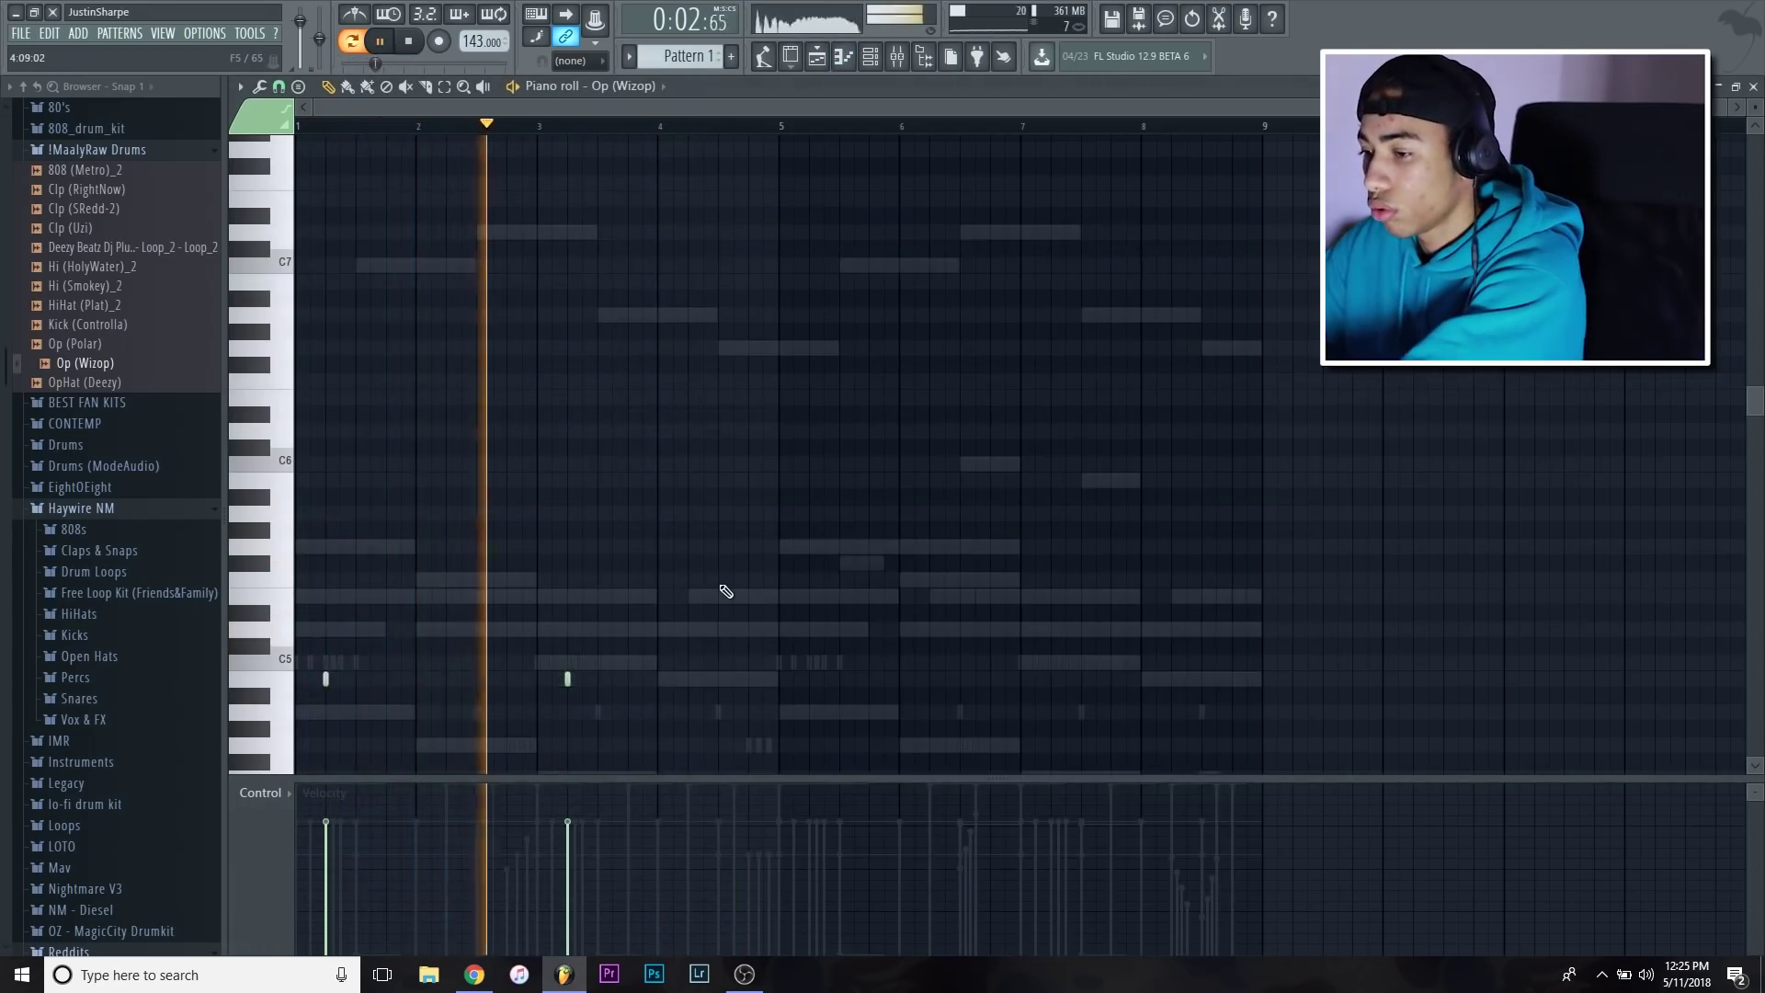
scroll(735, 580, down, 3)
drag(718, 647, 808, 598)
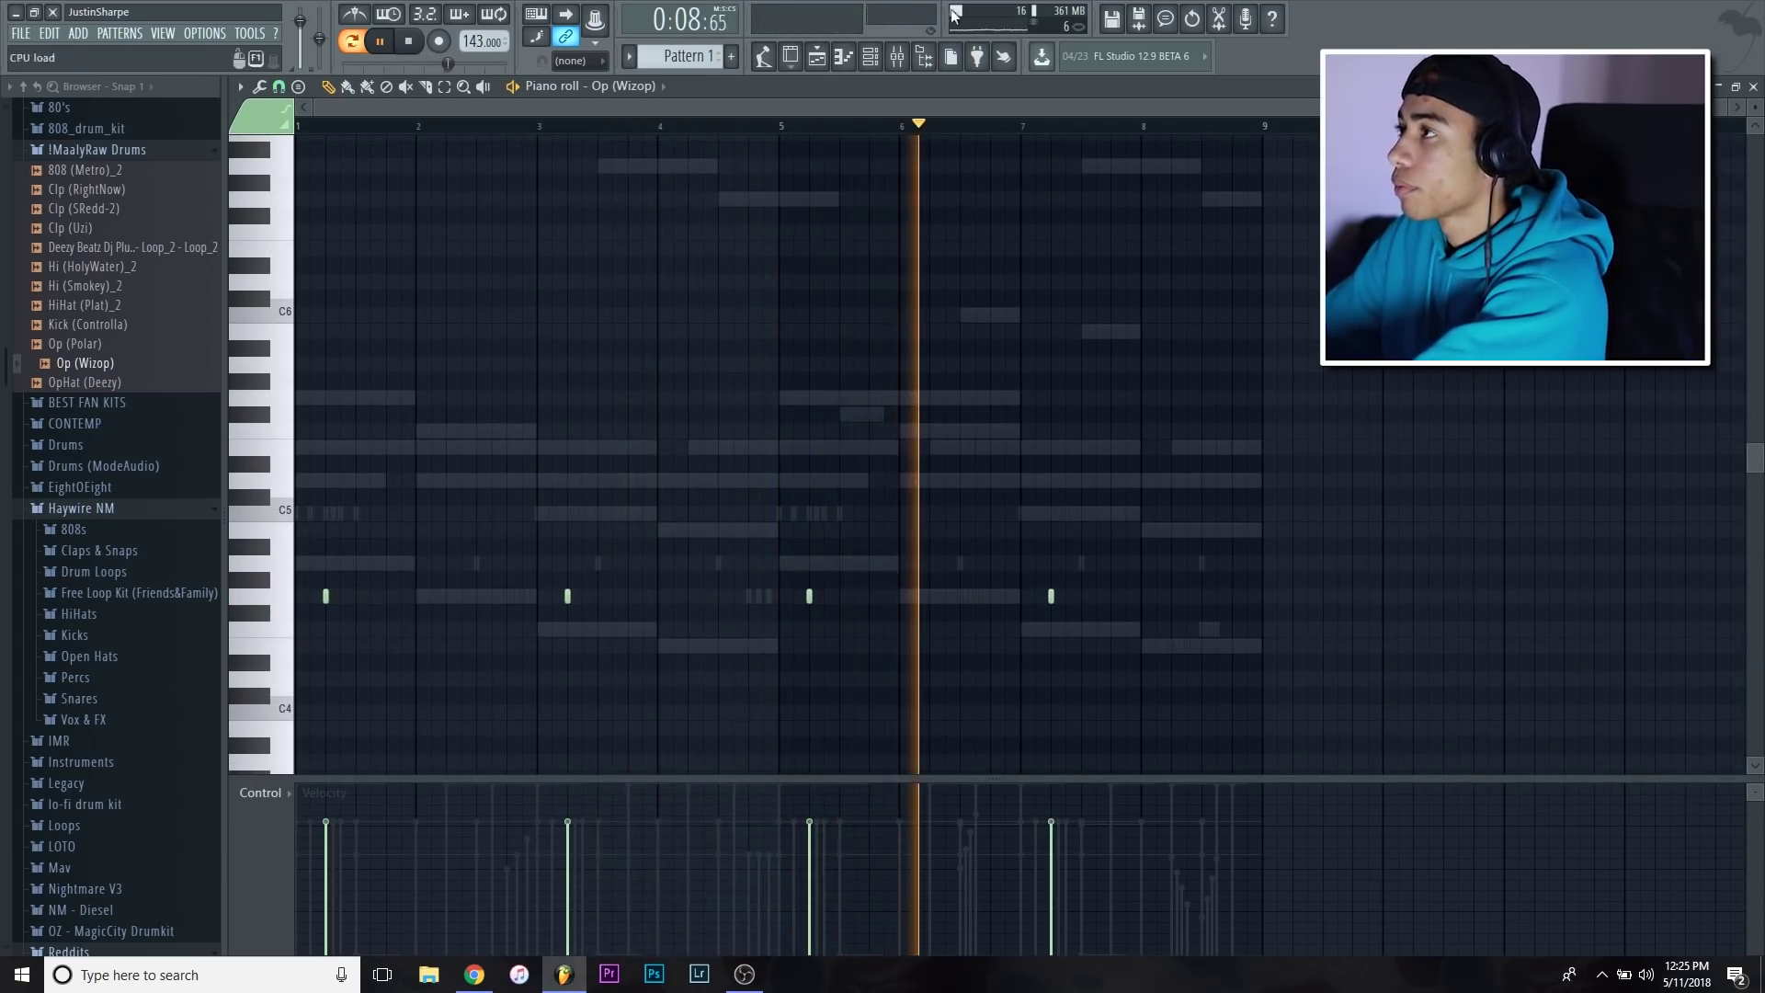